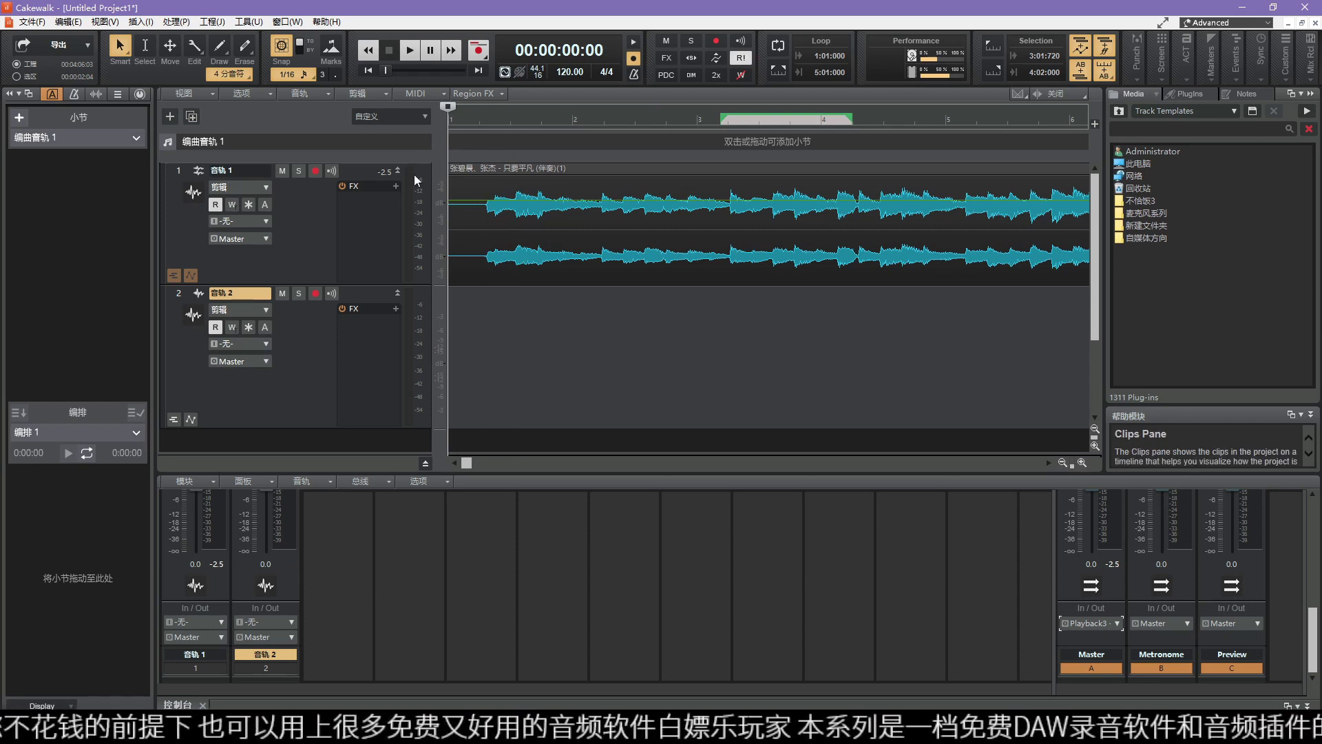
Step: Play a short stretch of the song and toggle the Arranger track off and back on
key(space)
key(space)
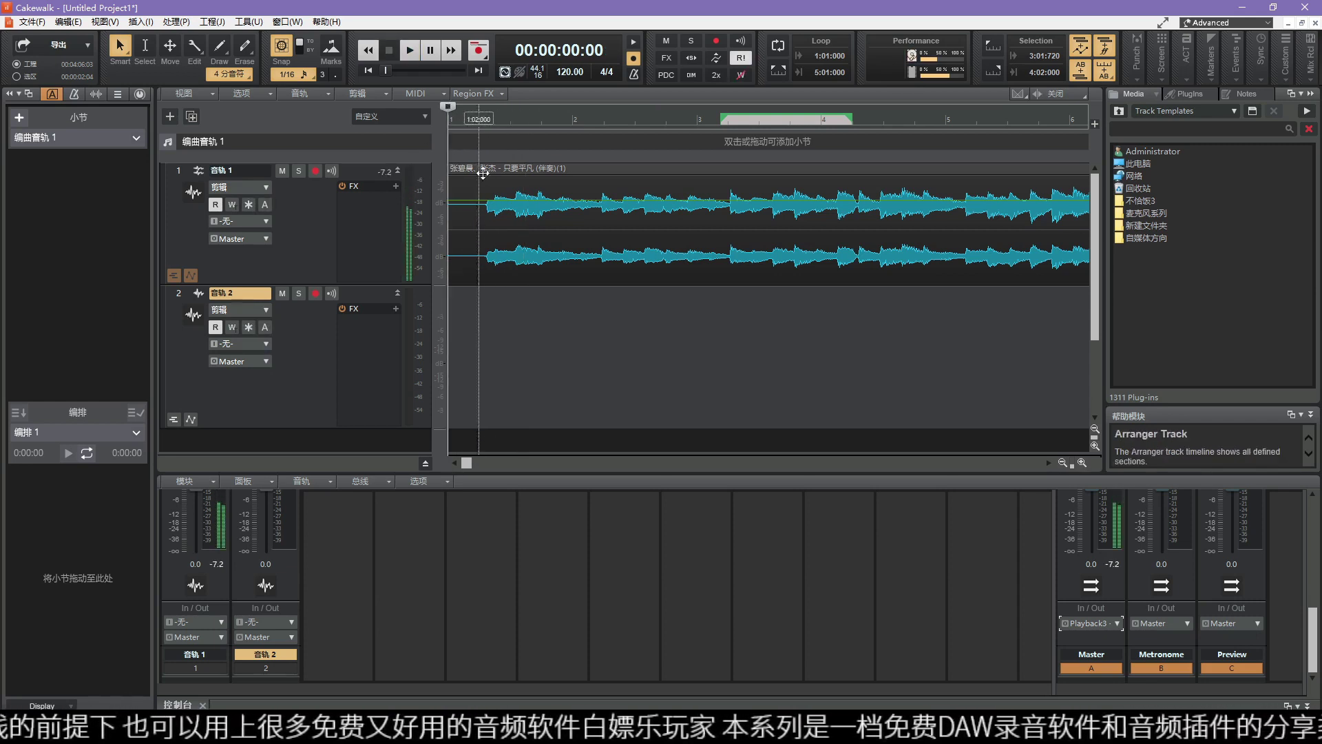
click(206, 94)
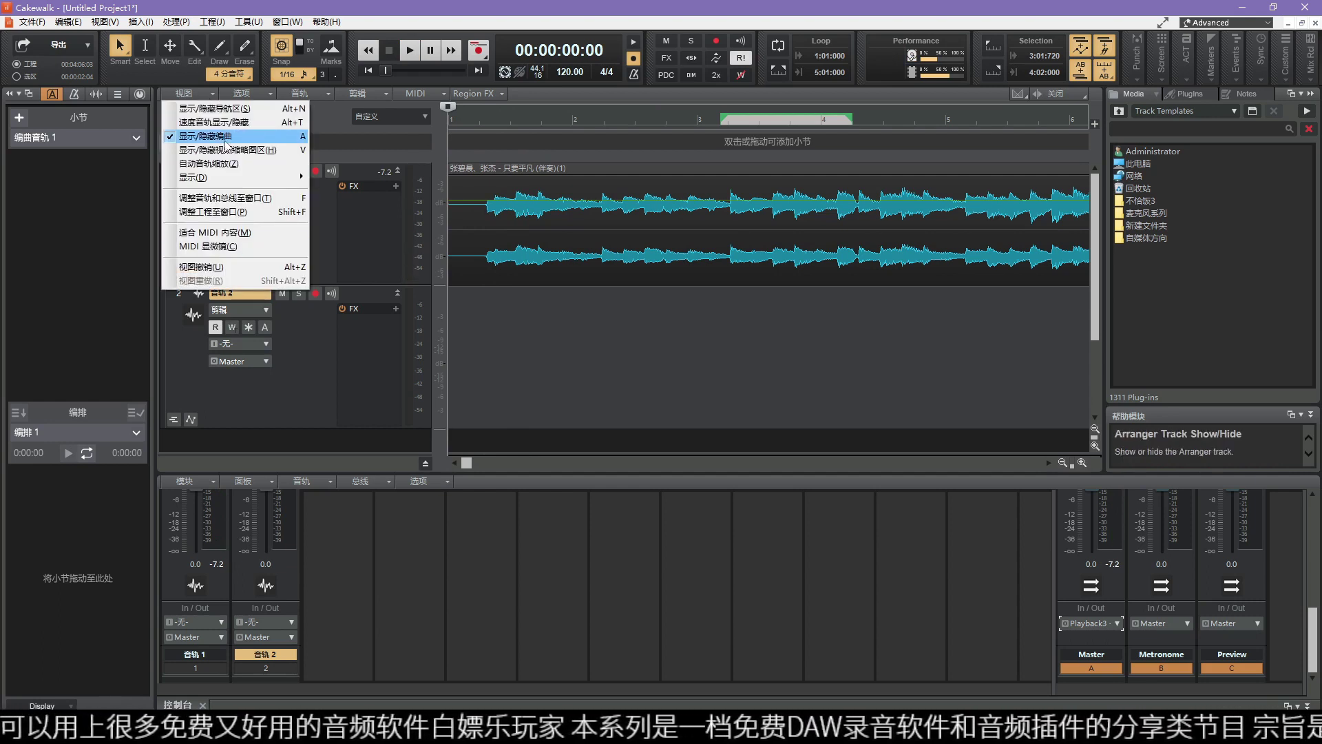
click(226, 137)
click(183, 94)
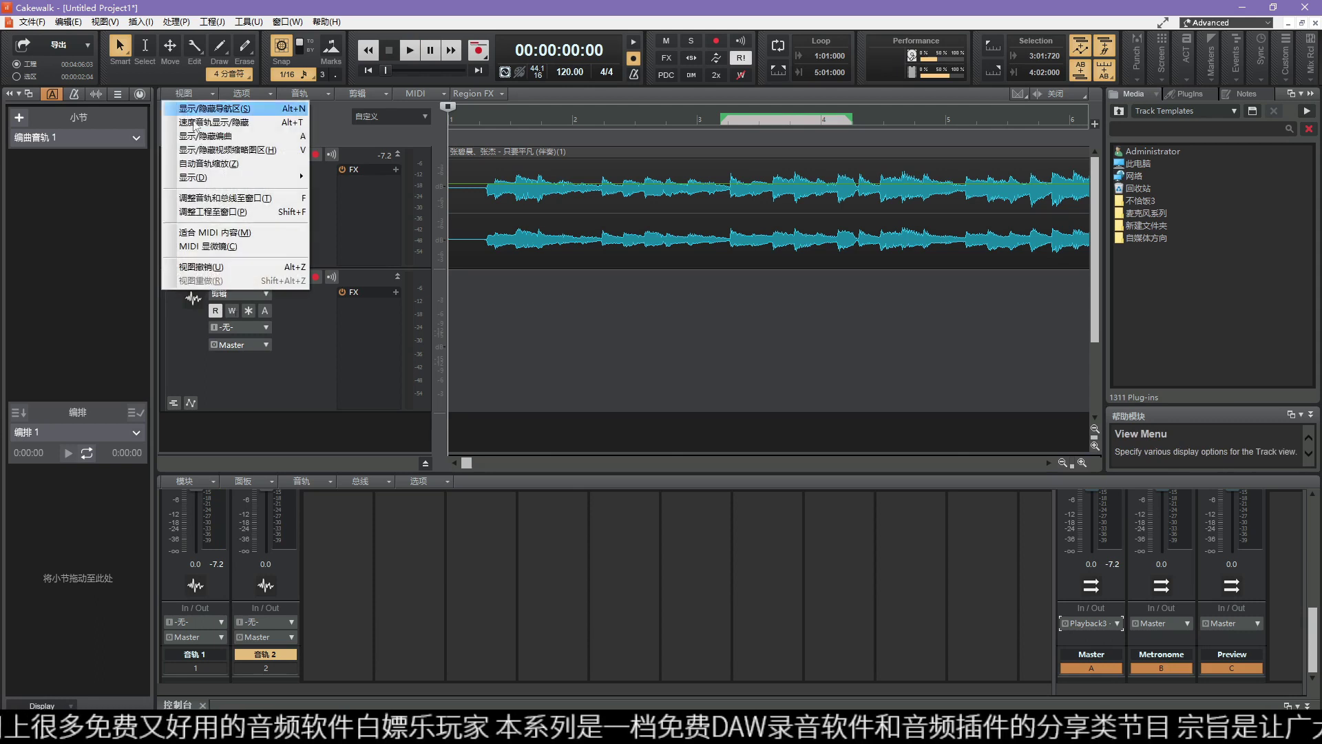
click(227, 136)
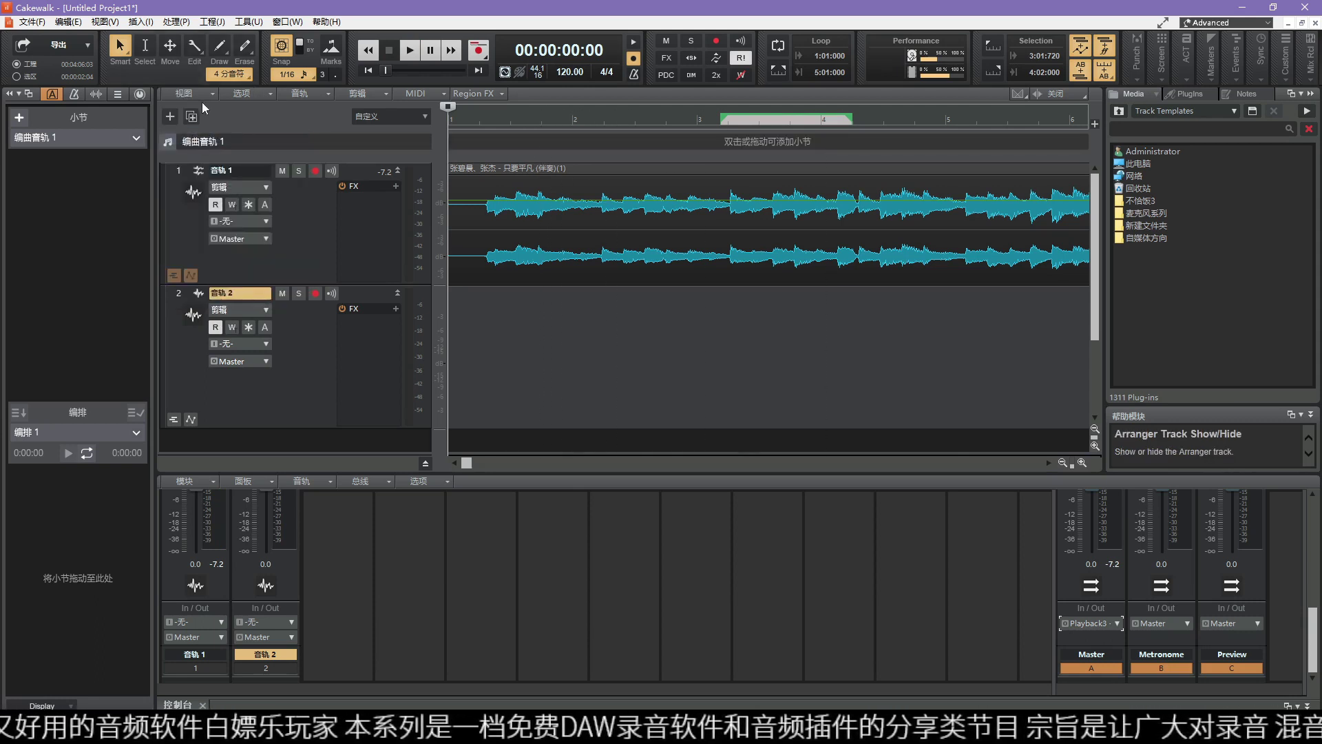
click(246, 94)
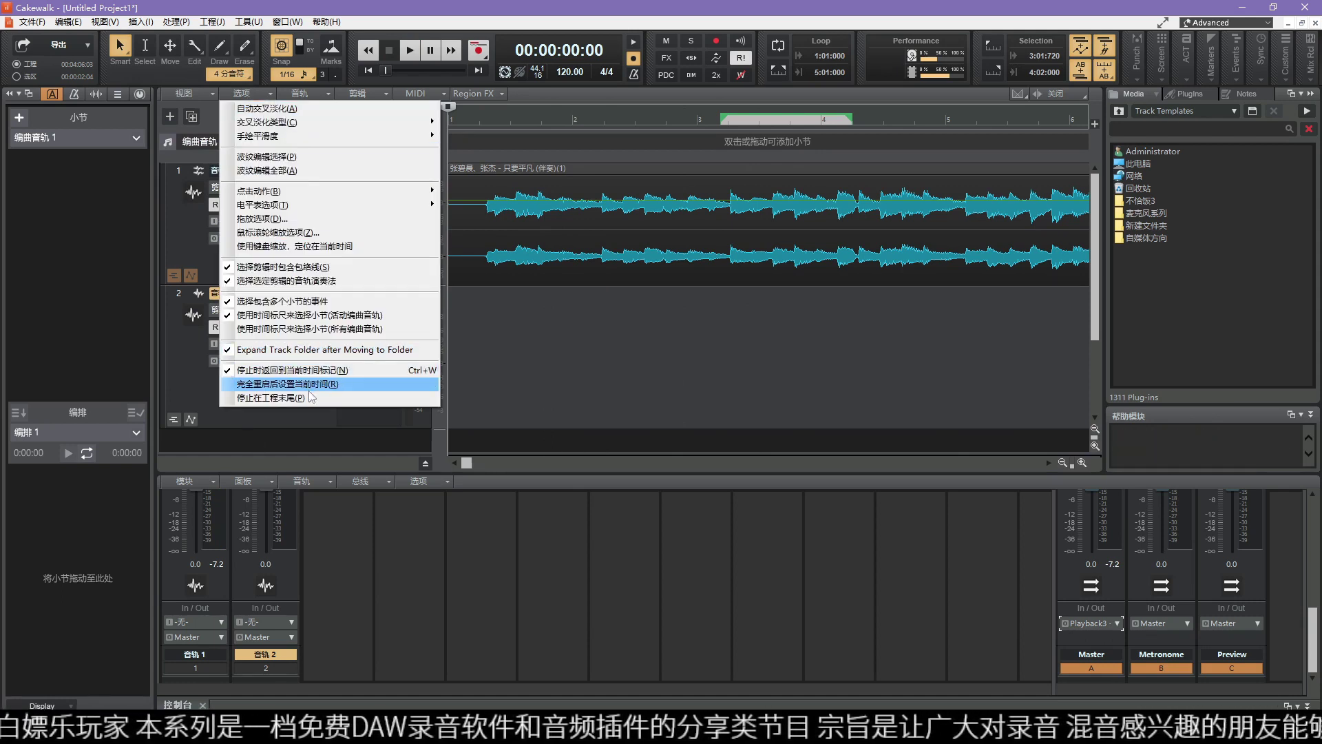
mouse_move(303, 141)
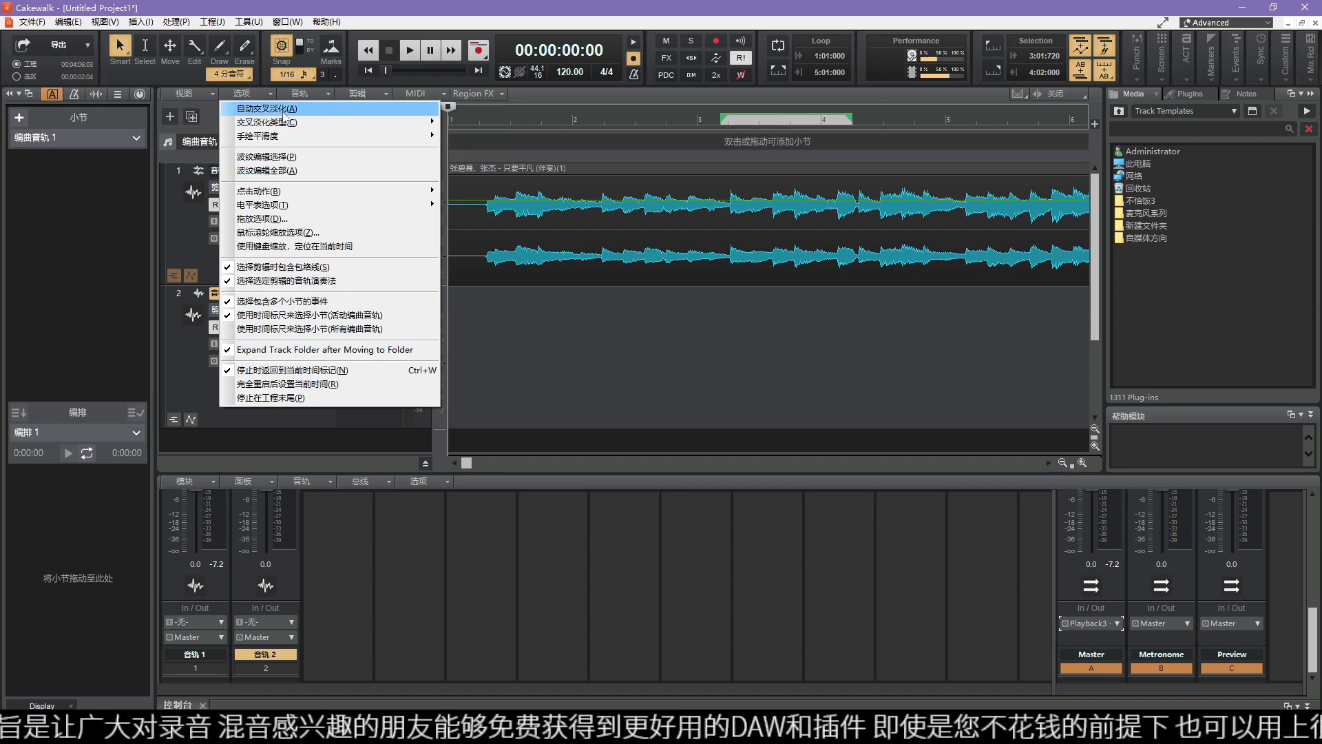
mouse_move(300, 91)
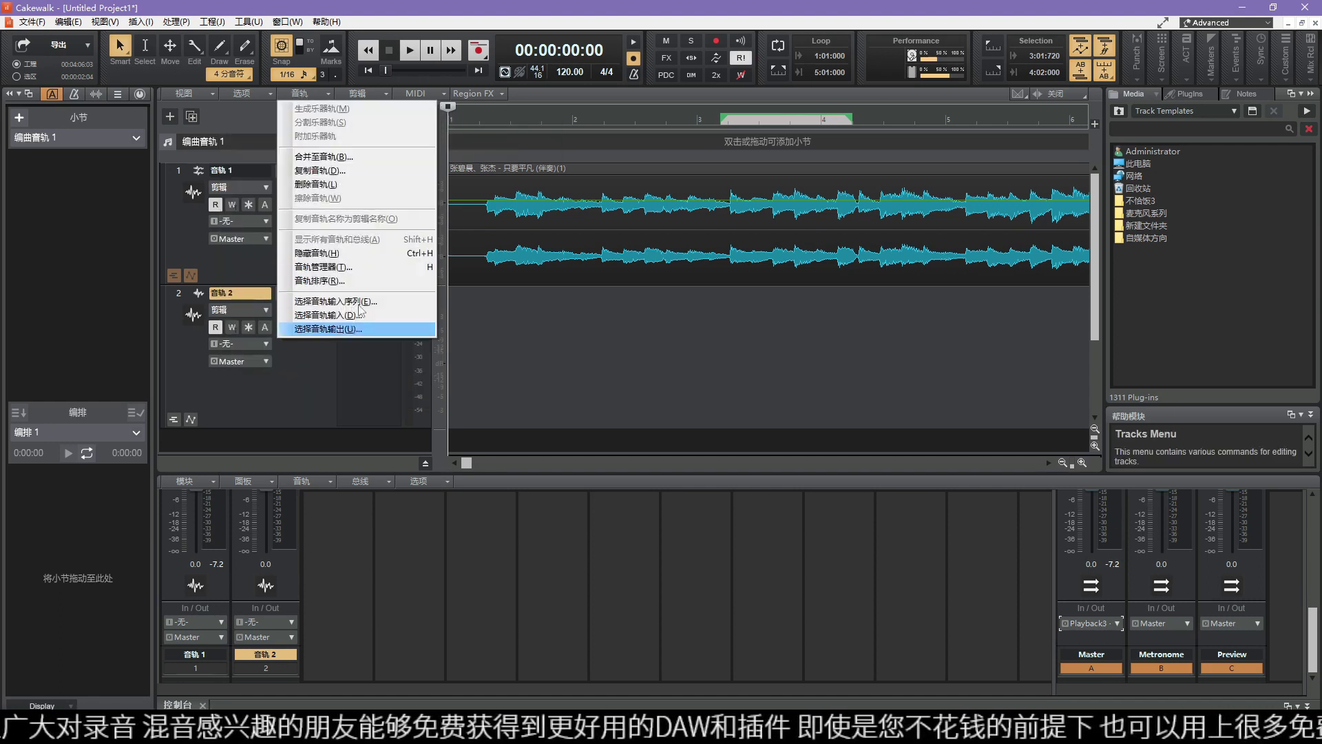
mouse_move(363, 93)
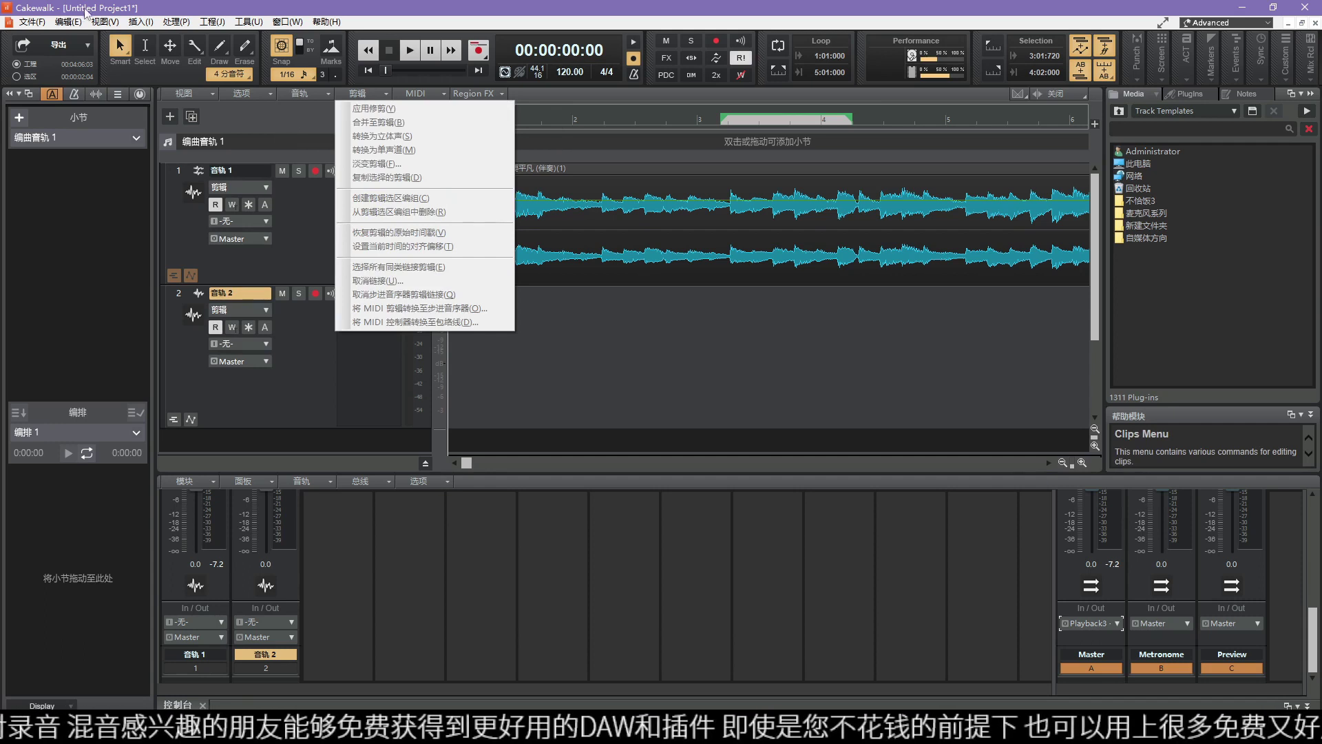
click(31, 21)
mouse_move(327, 21)
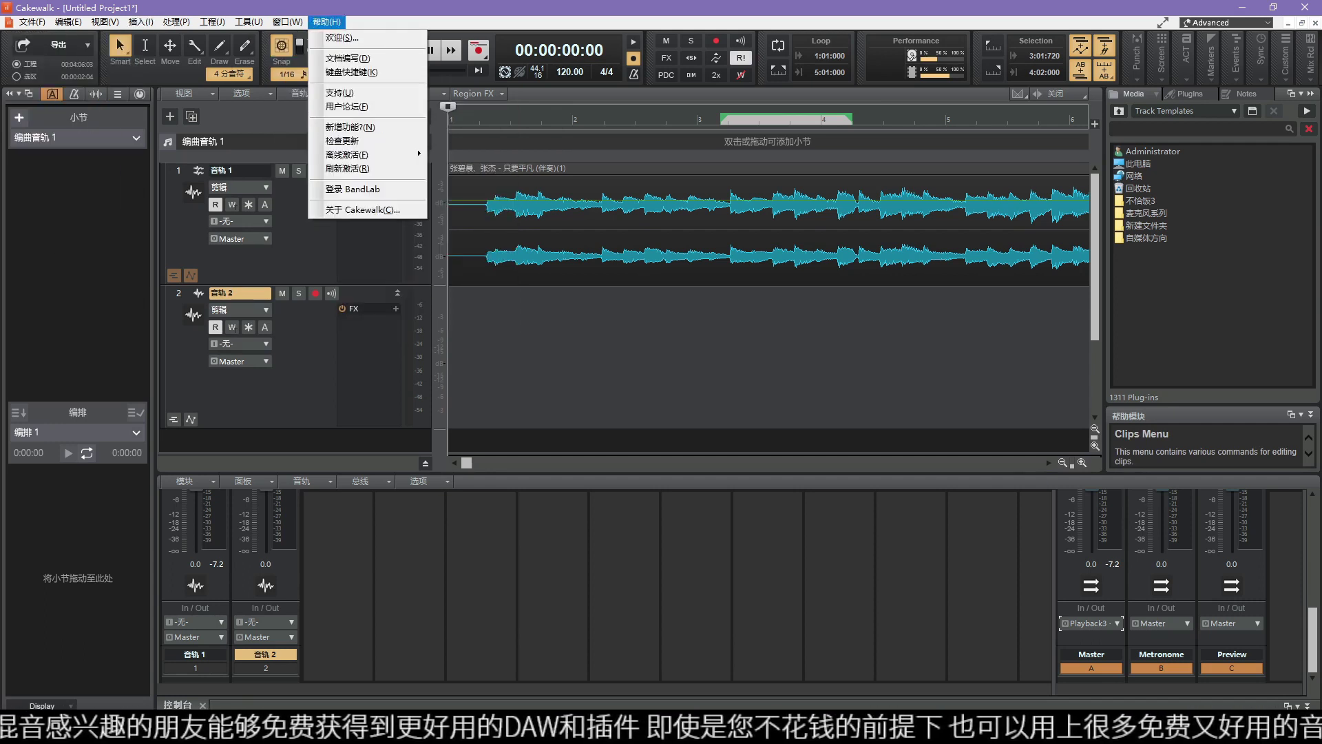
Step: Turn on automatic crossfades and split the track 1 audio clip at 00:00:02:04
click(240, 97)
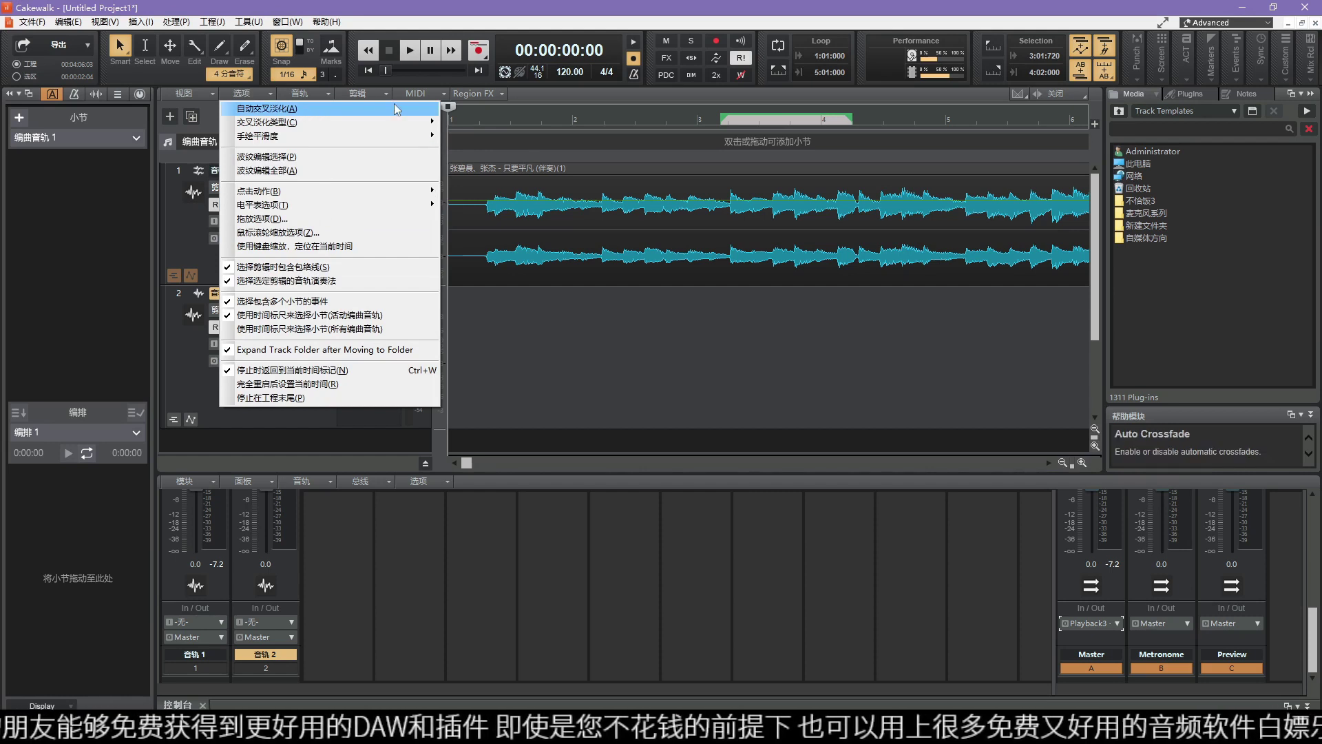
click(398, 110)
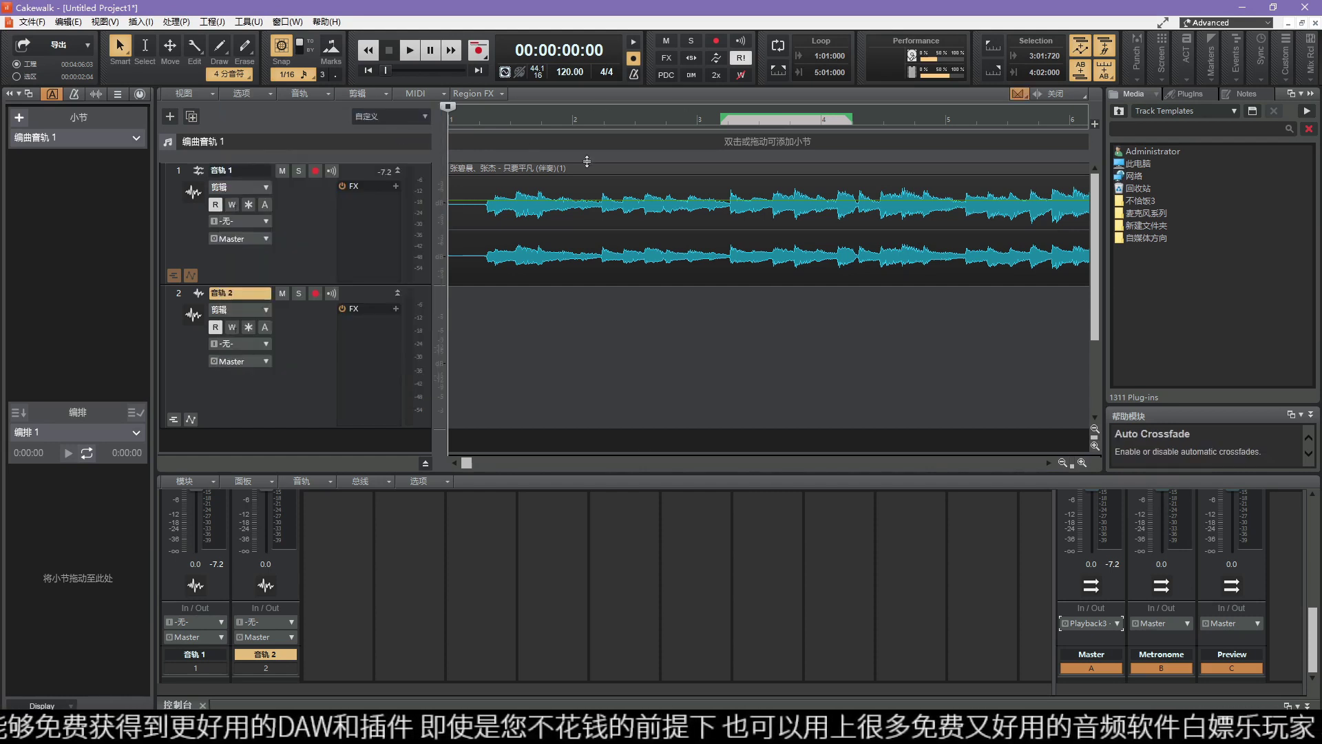
click(587, 165)
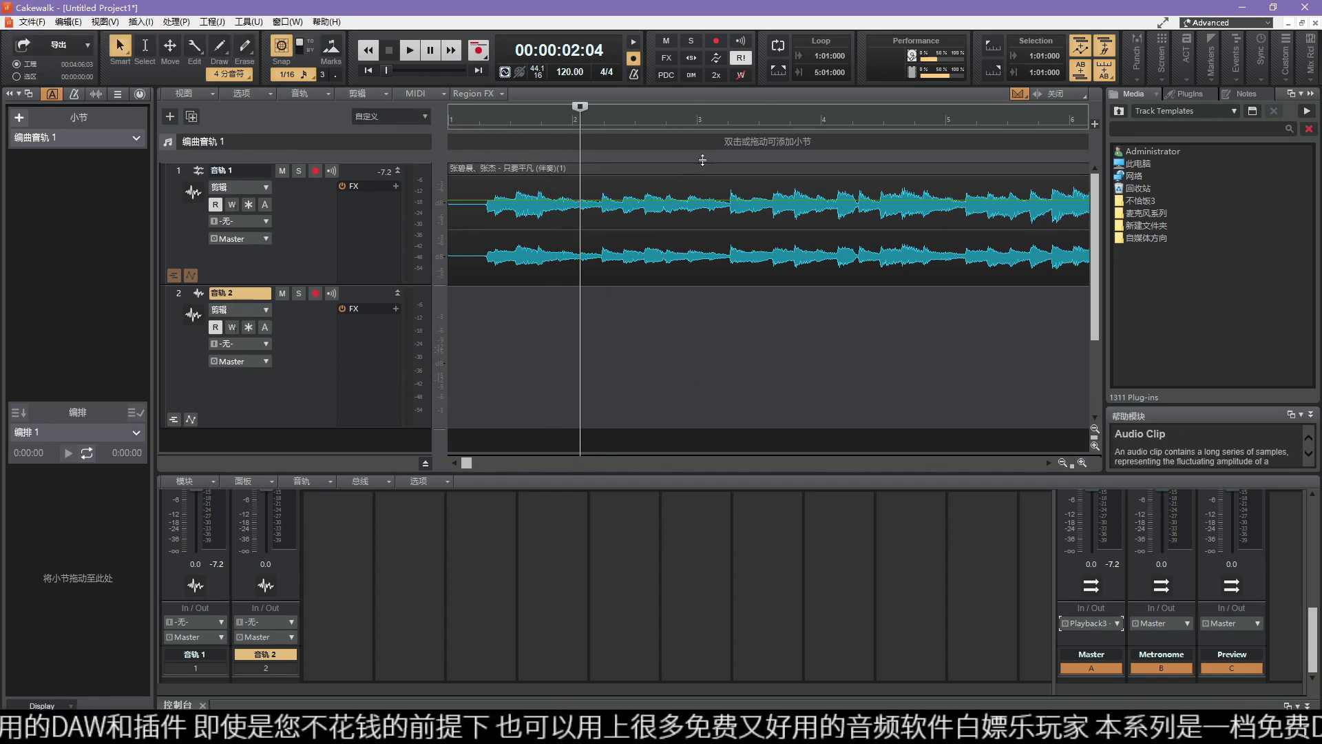
click(623, 168)
key(s)
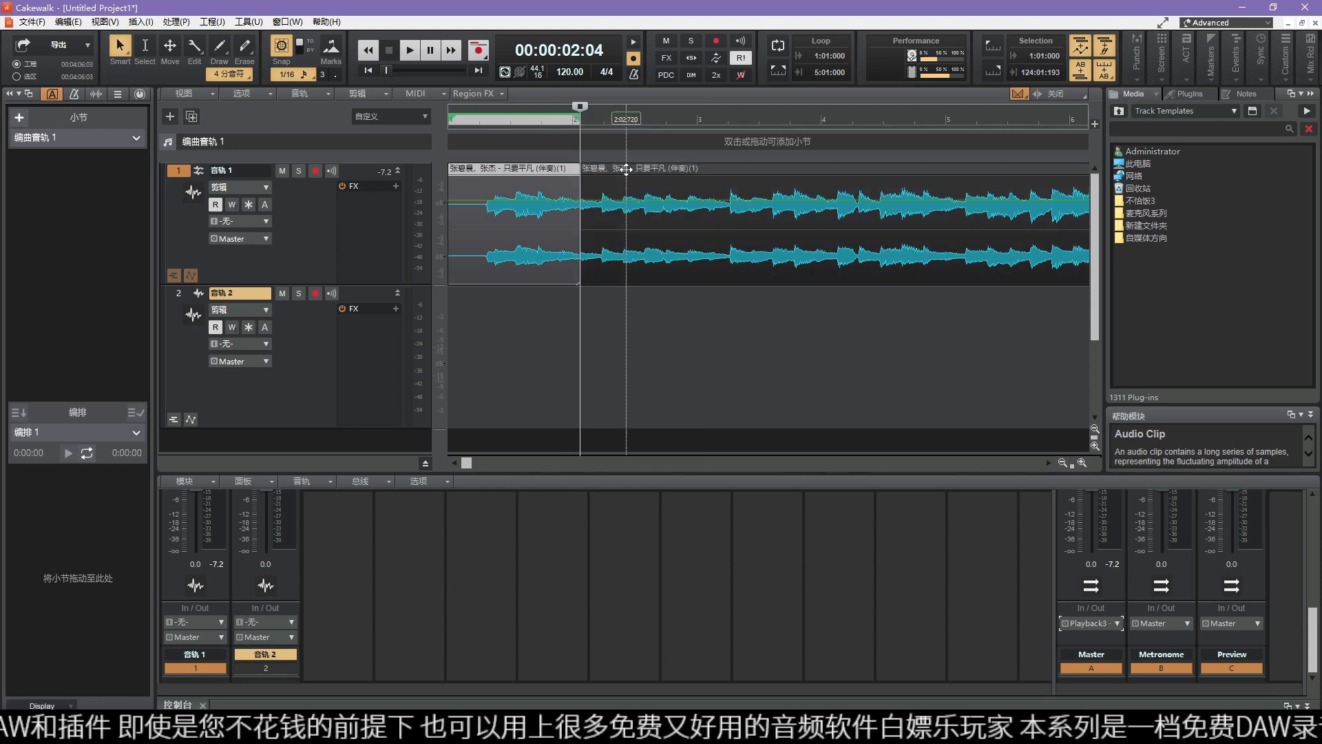
Step: Extend the first clip's end past the split, overlap the second clip onto it from 2:02:480, and play the crossfade
drag(624, 168, 756, 168)
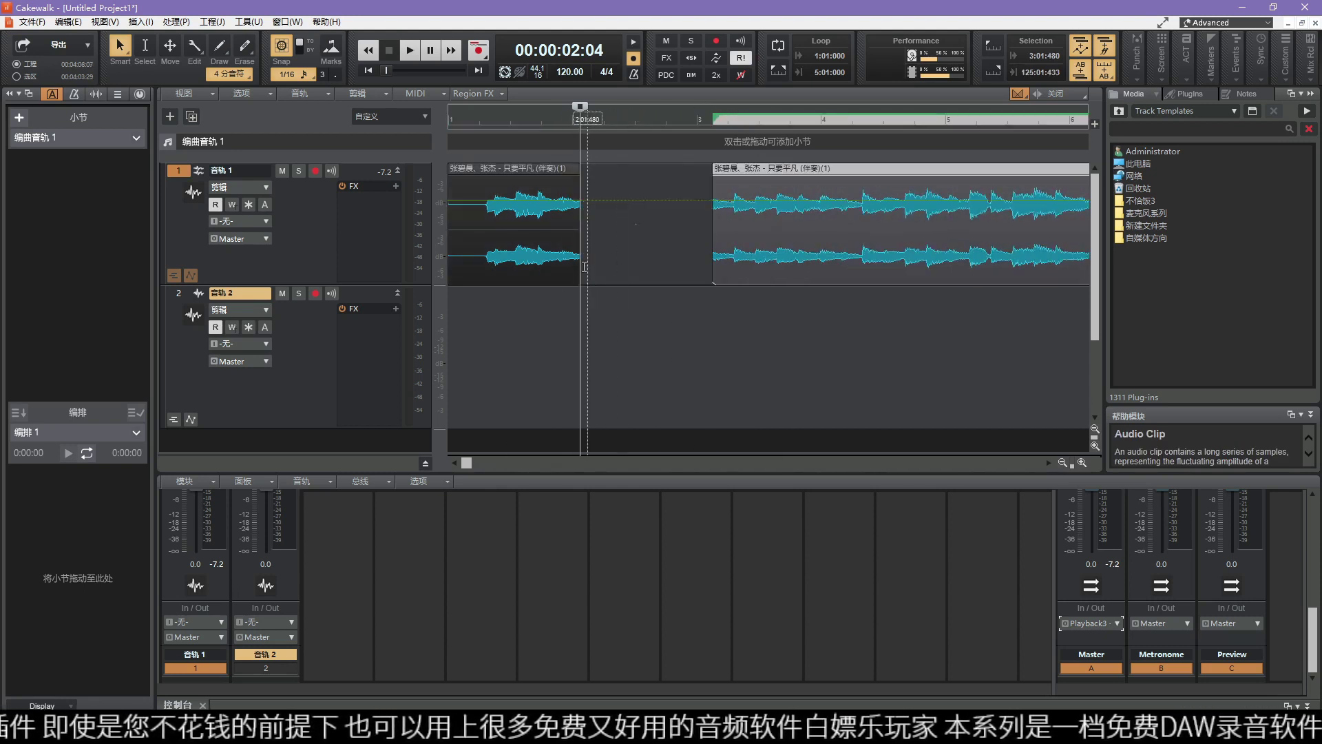
drag(576, 277, 657, 277)
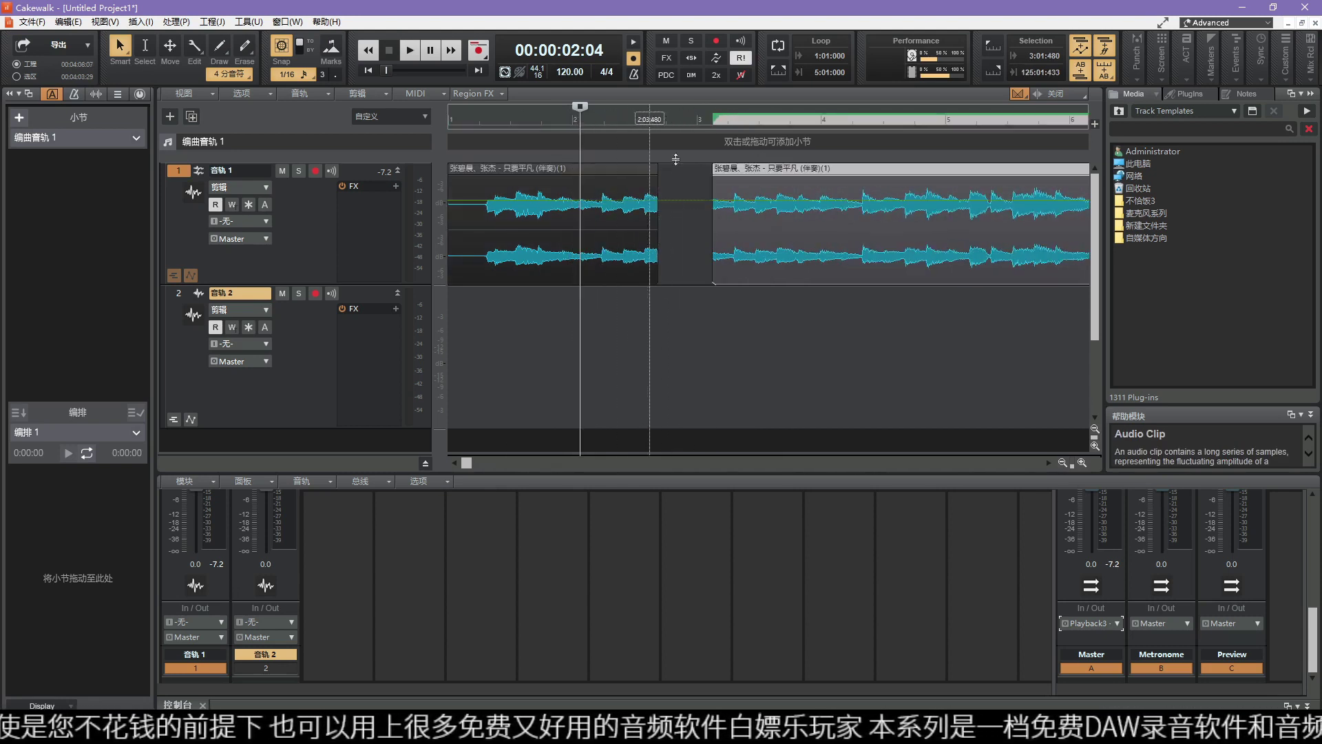
drag(791, 167, 611, 167)
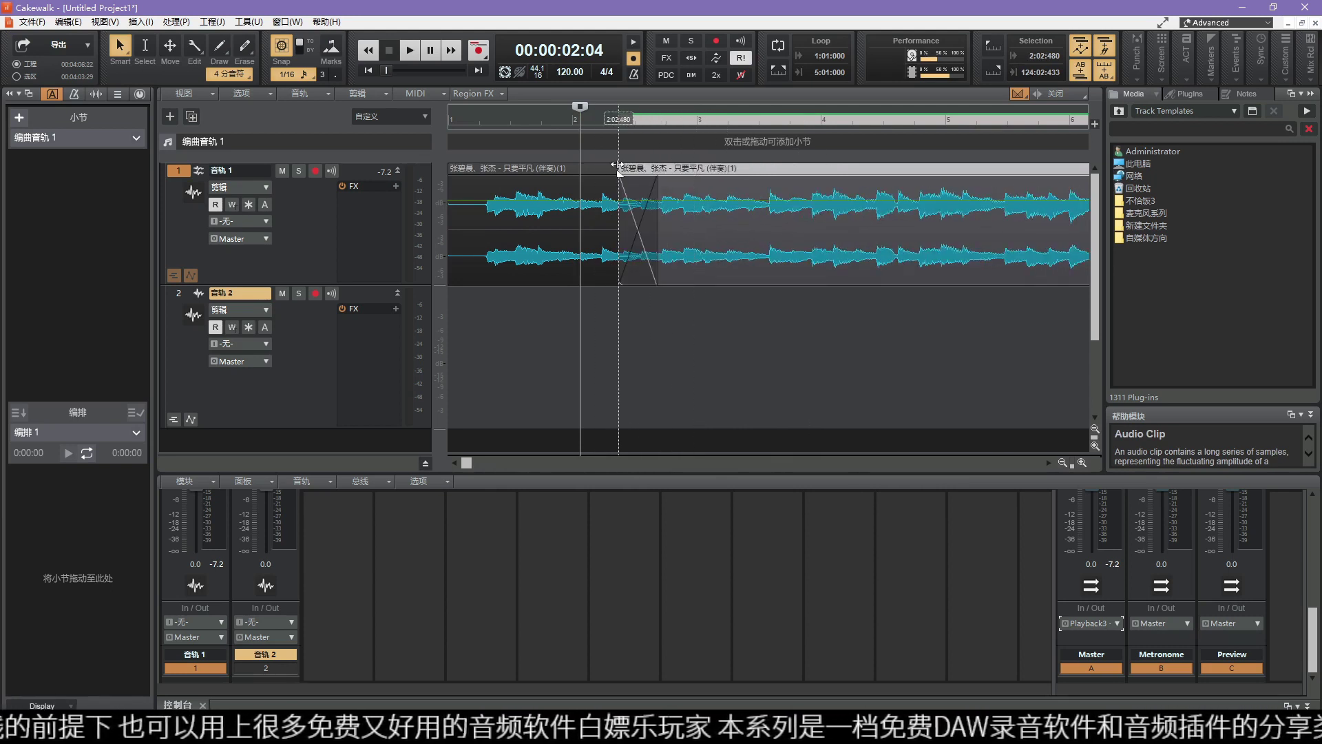
key(space)
key(space)
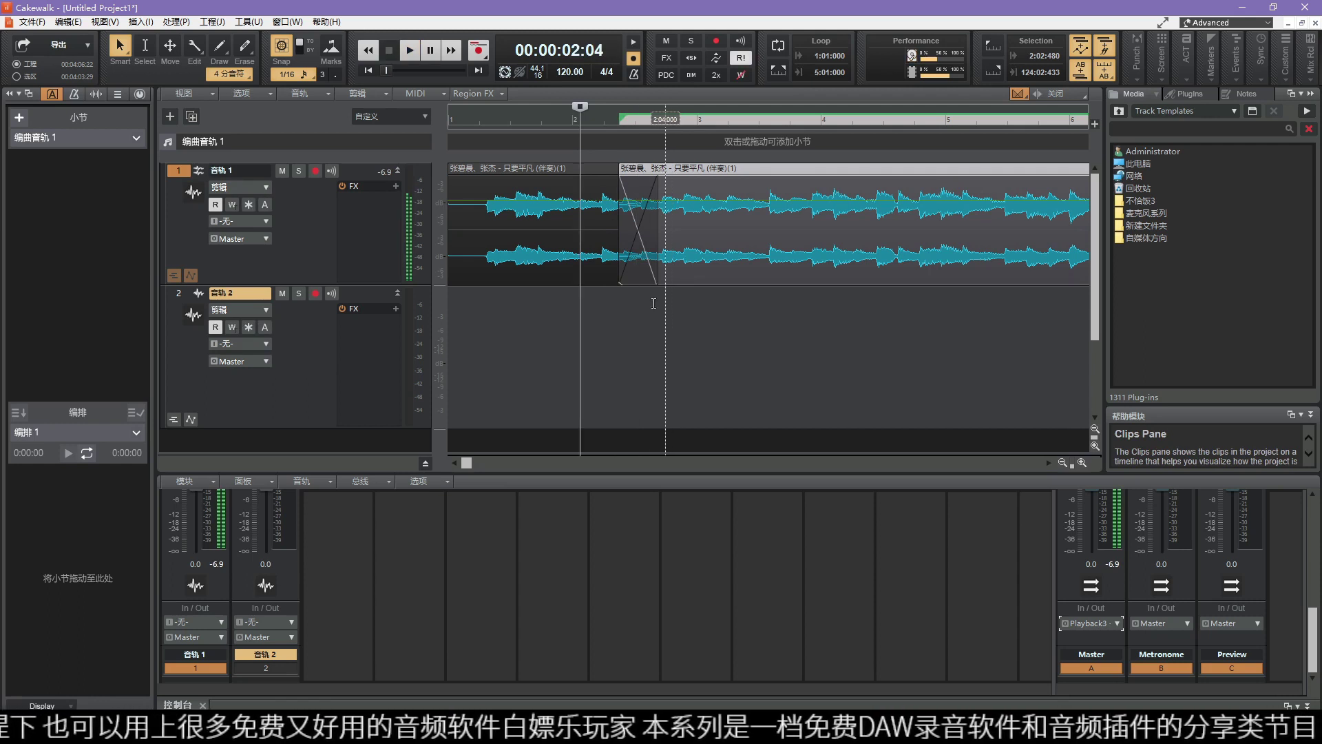
Step: Move the second clip away to 3:03:240 and remove the fade-out from the end of the first clip
drag(673, 169, 767, 175)
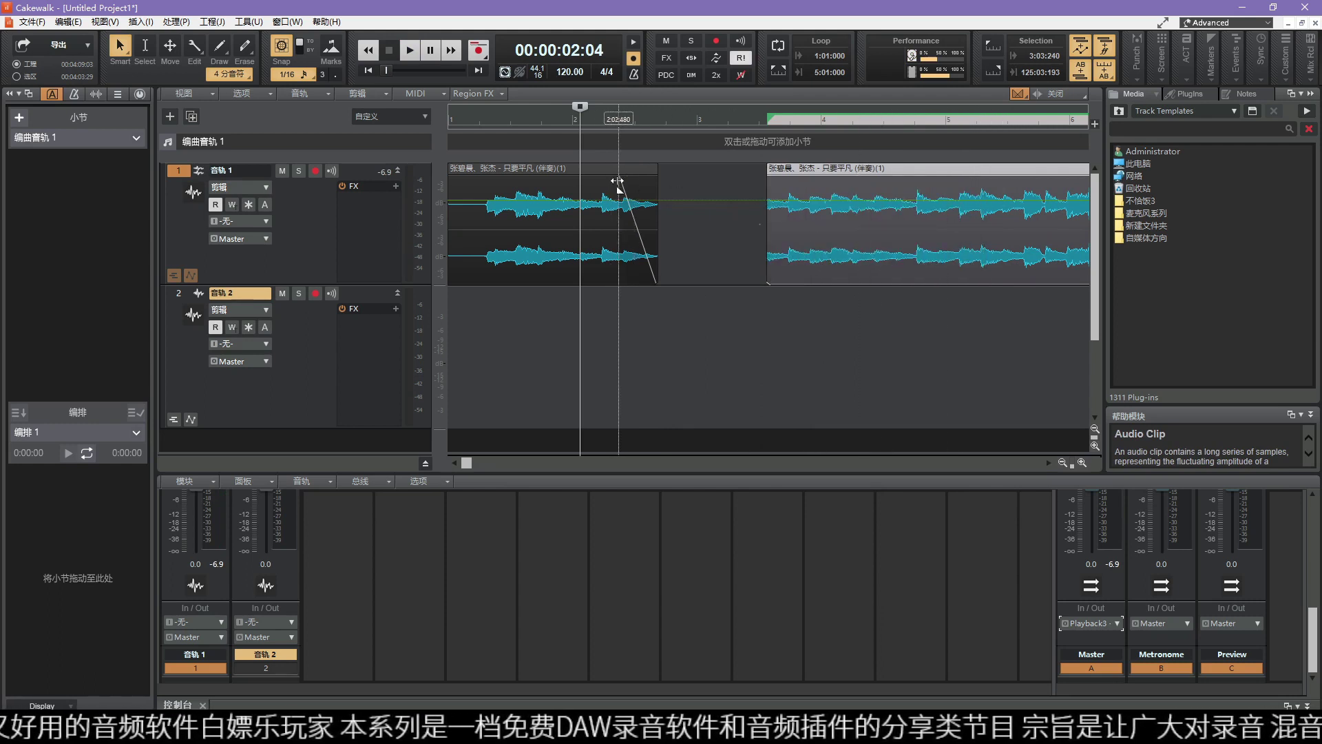
drag(619, 177, 719, 179)
Step: Turn off automatic crossfades and overlap the second clip onto the first one from 2:02:240
click(243, 92)
click(251, 110)
drag(830, 174, 673, 175)
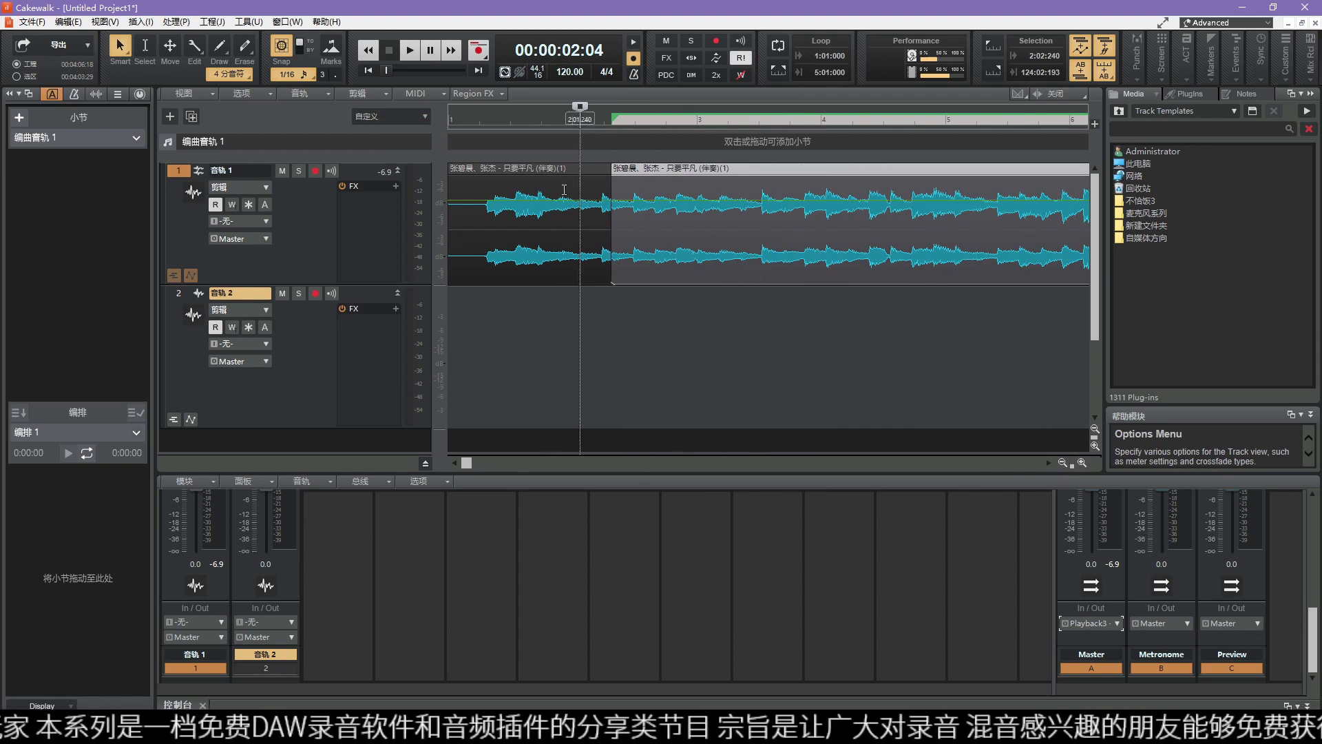
Step: Delete the first clip, move the remaining clip to the start of track 1, and return the playhead to 00:00:00:00
click(525, 227)
key(Delete)
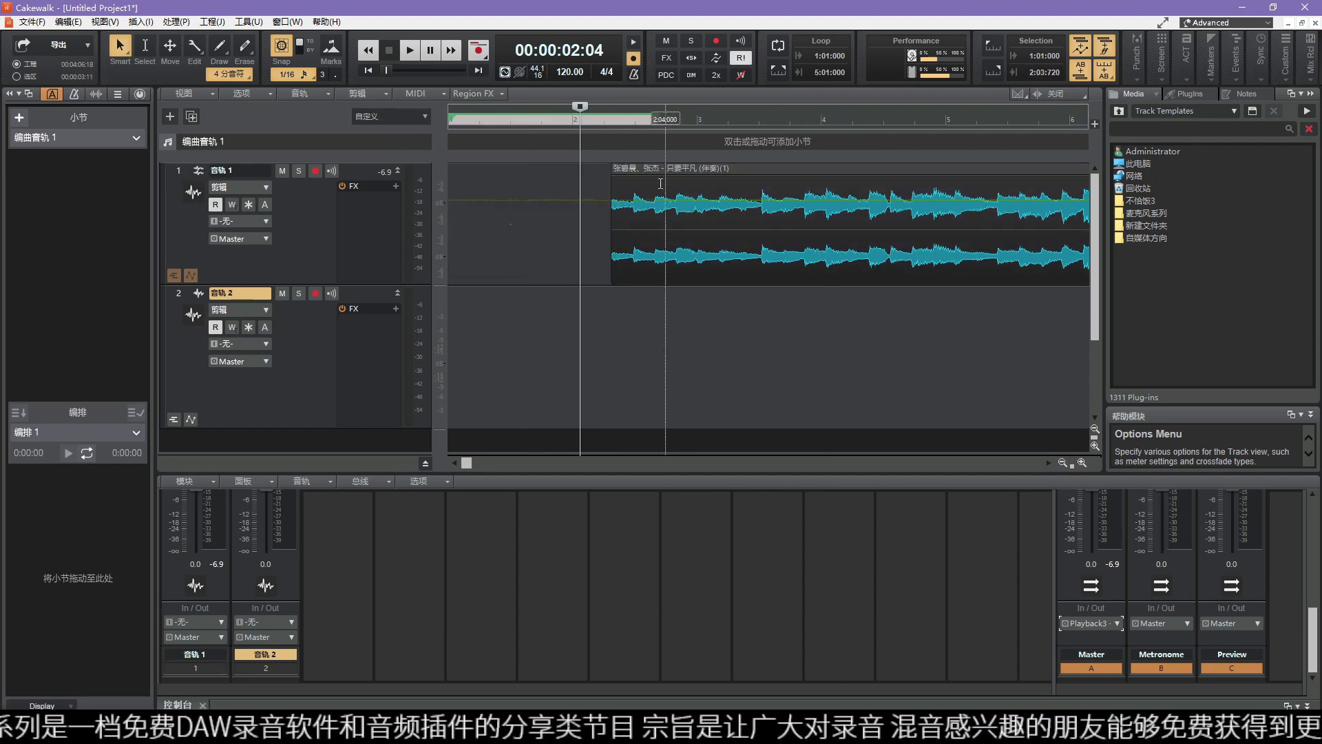
drag(634, 168, 471, 169)
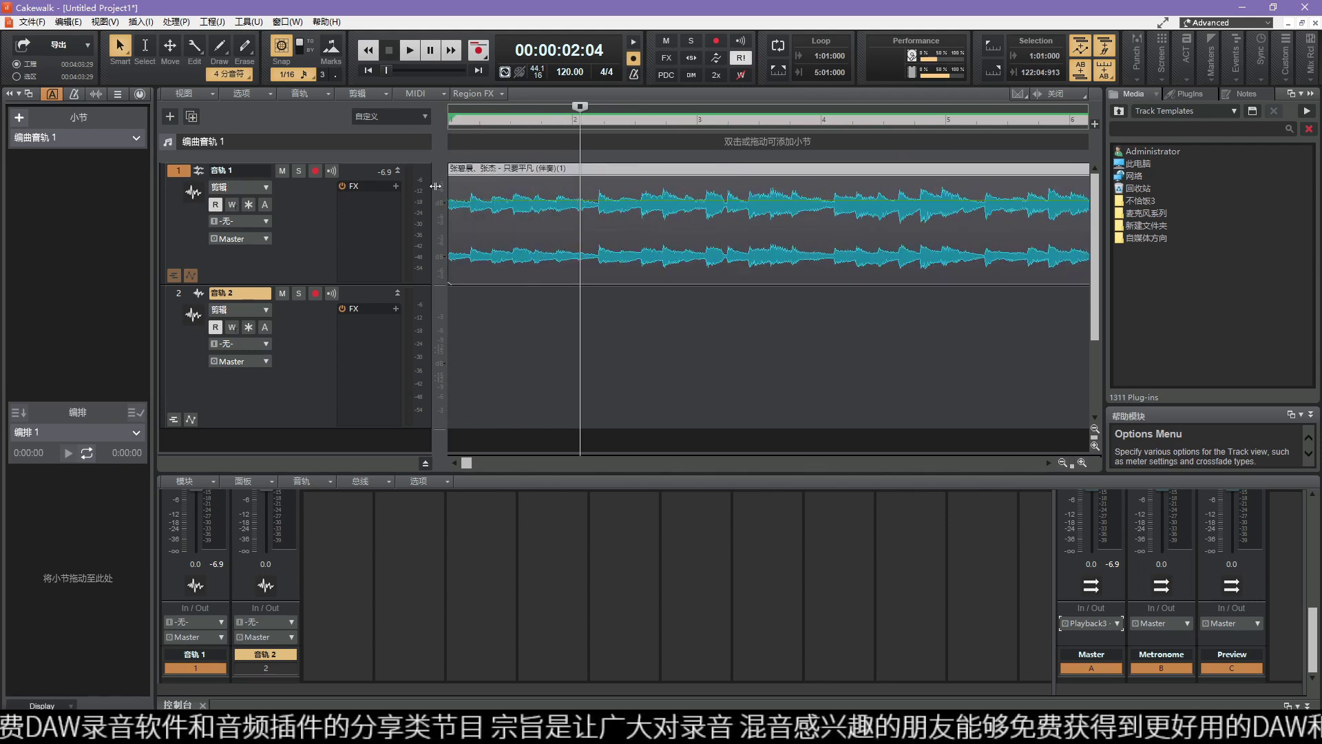
drag(580, 117, 424, 117)
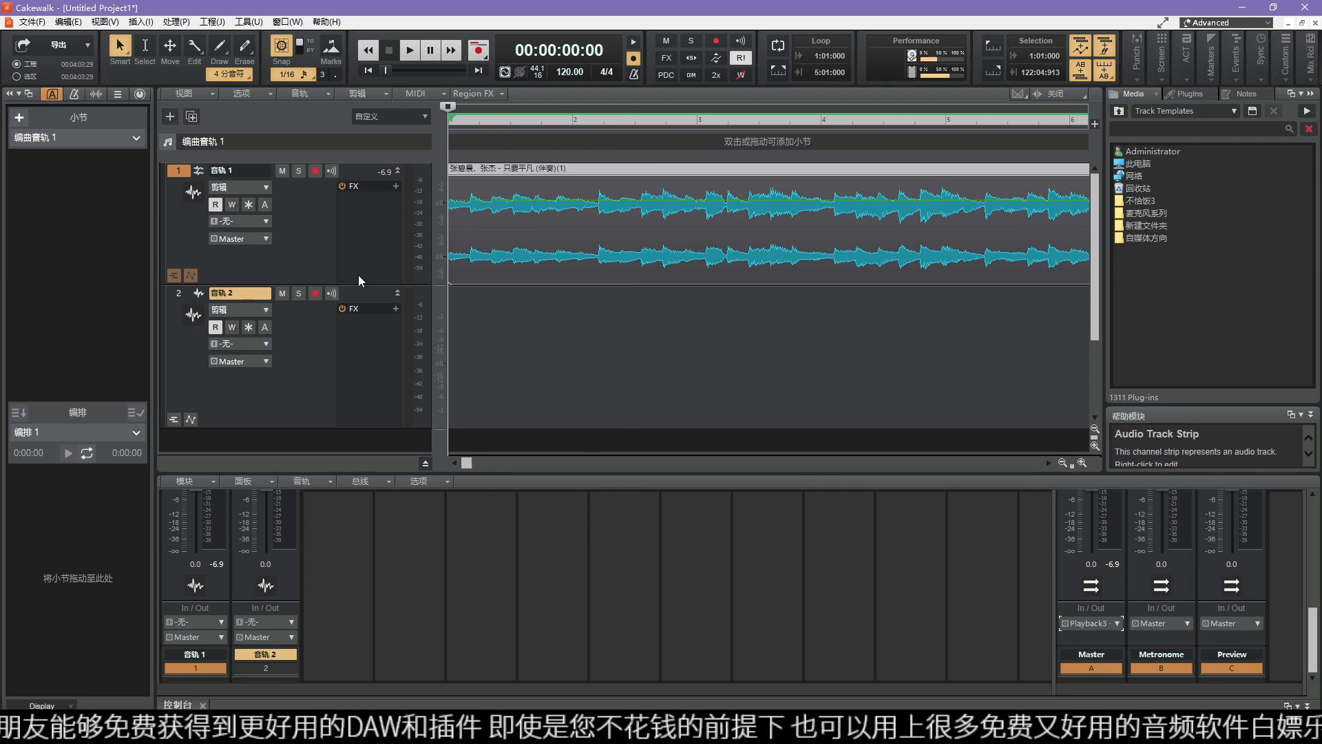
Step: Reduce track 1's height slightly and toggle its automation lanes and take lanes open and closed
mouse_move(366, 284)
mouse_down()
mouse_move(375, 318)
mouse_move(384, 273)
mouse_up()
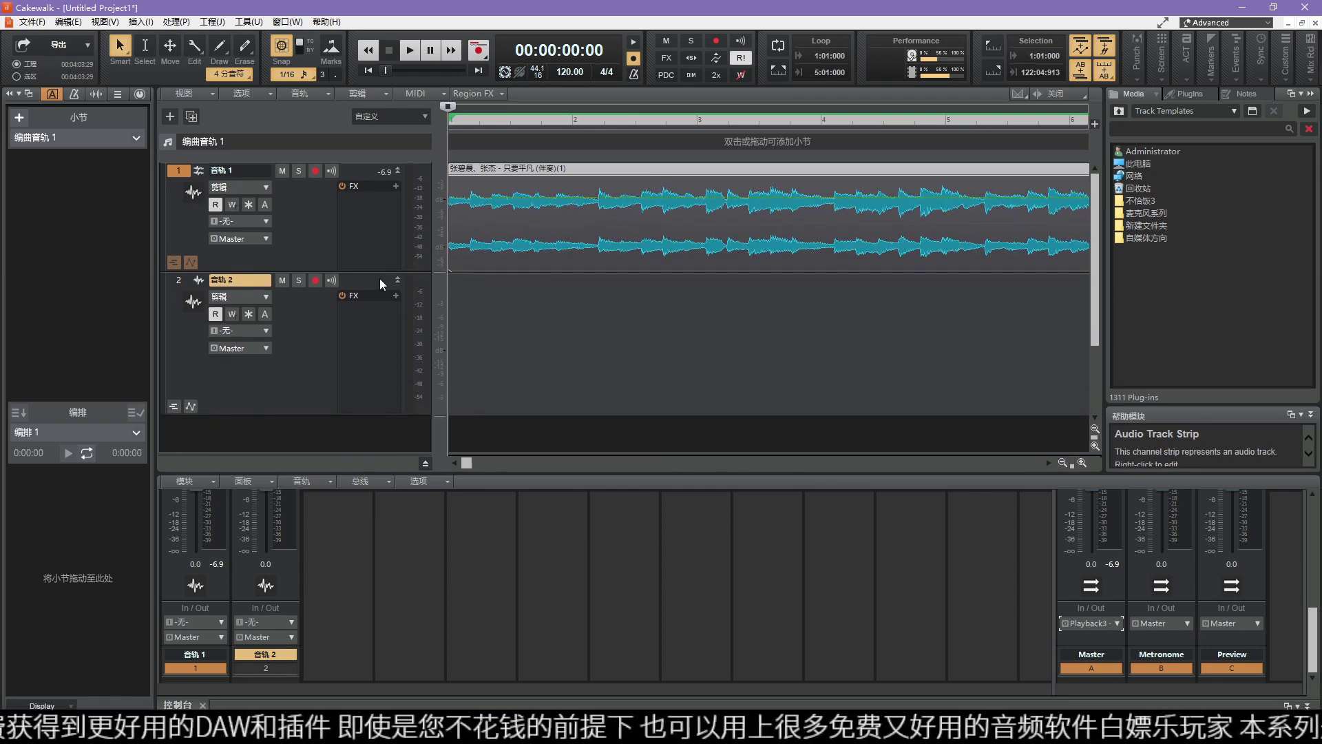
click(190, 263)
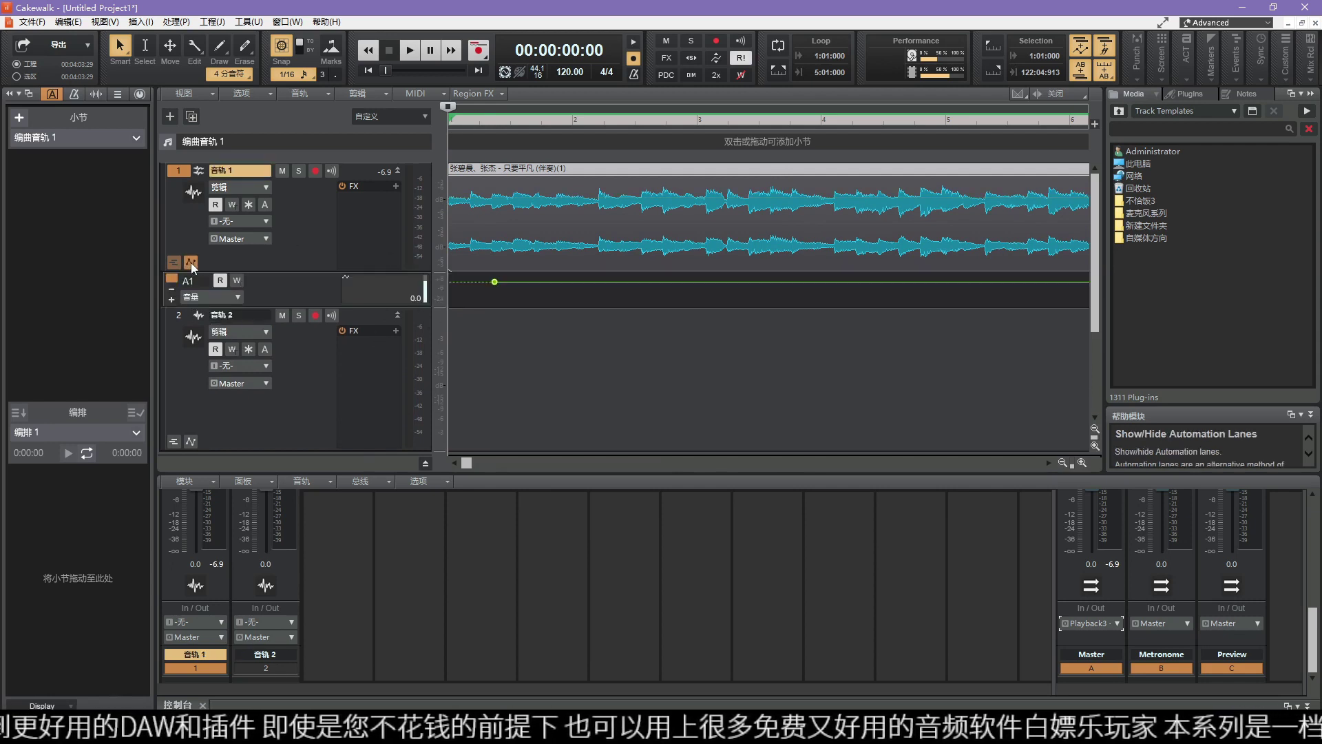
click(191, 263)
click(192, 264)
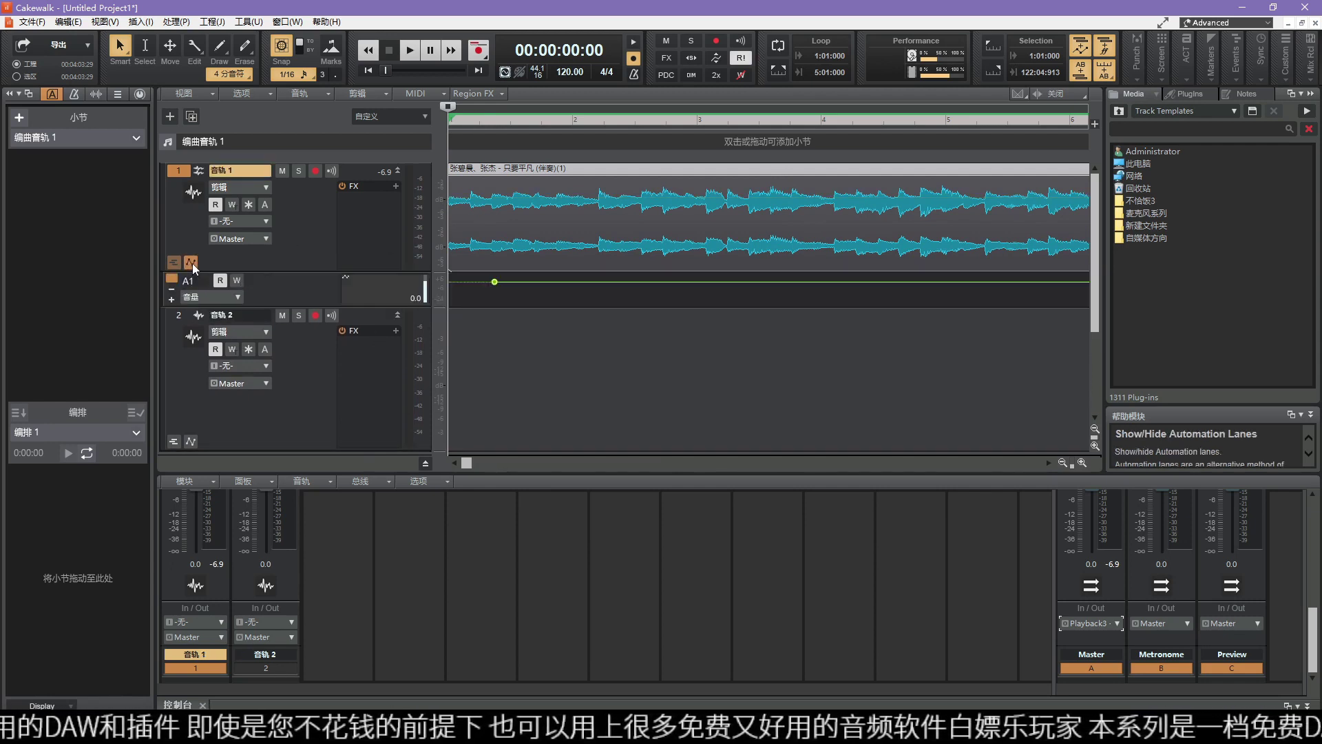
click(192, 263)
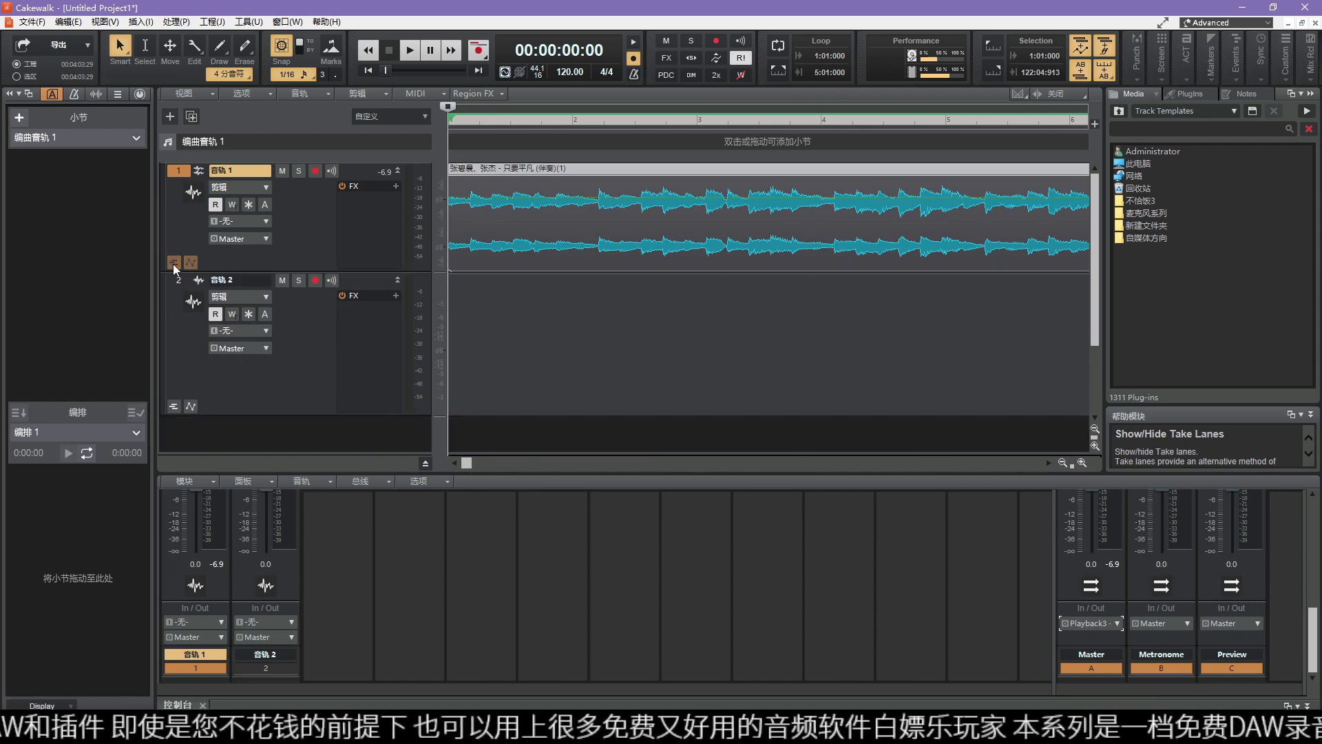
click(174, 263)
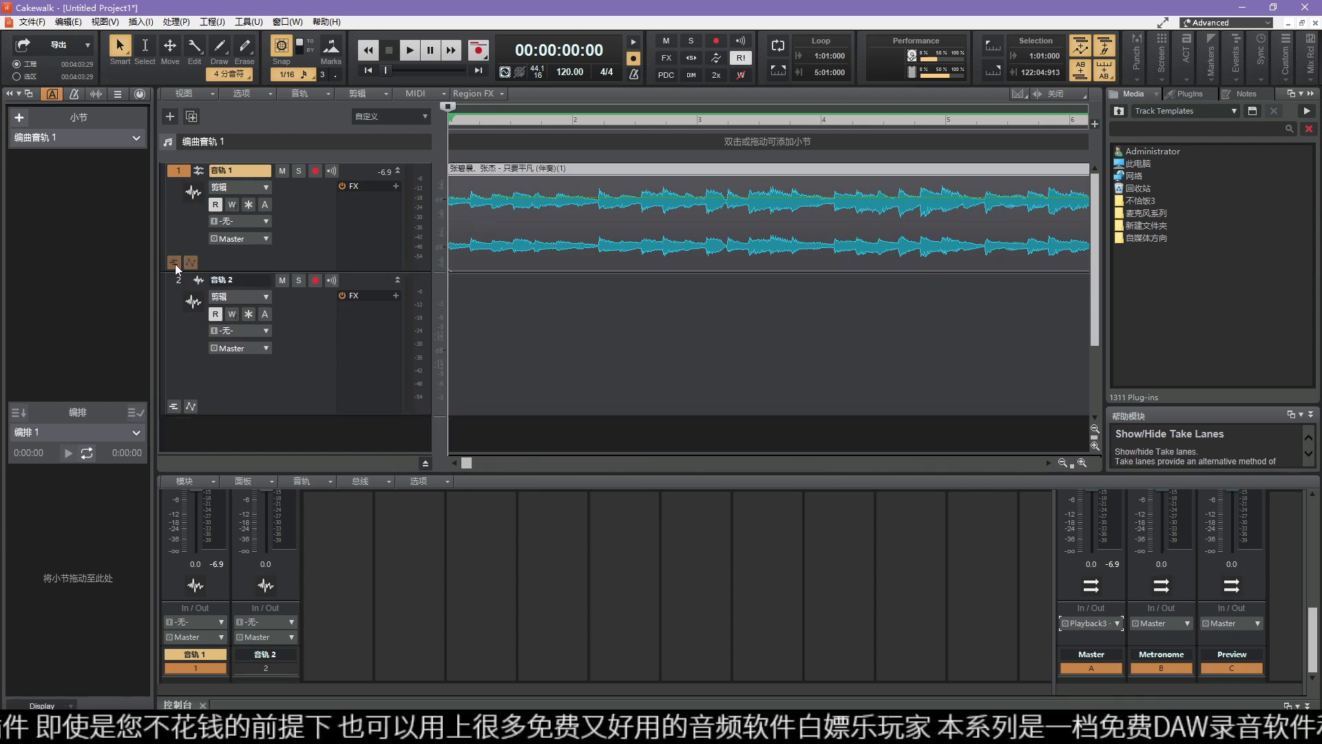
click(175, 263)
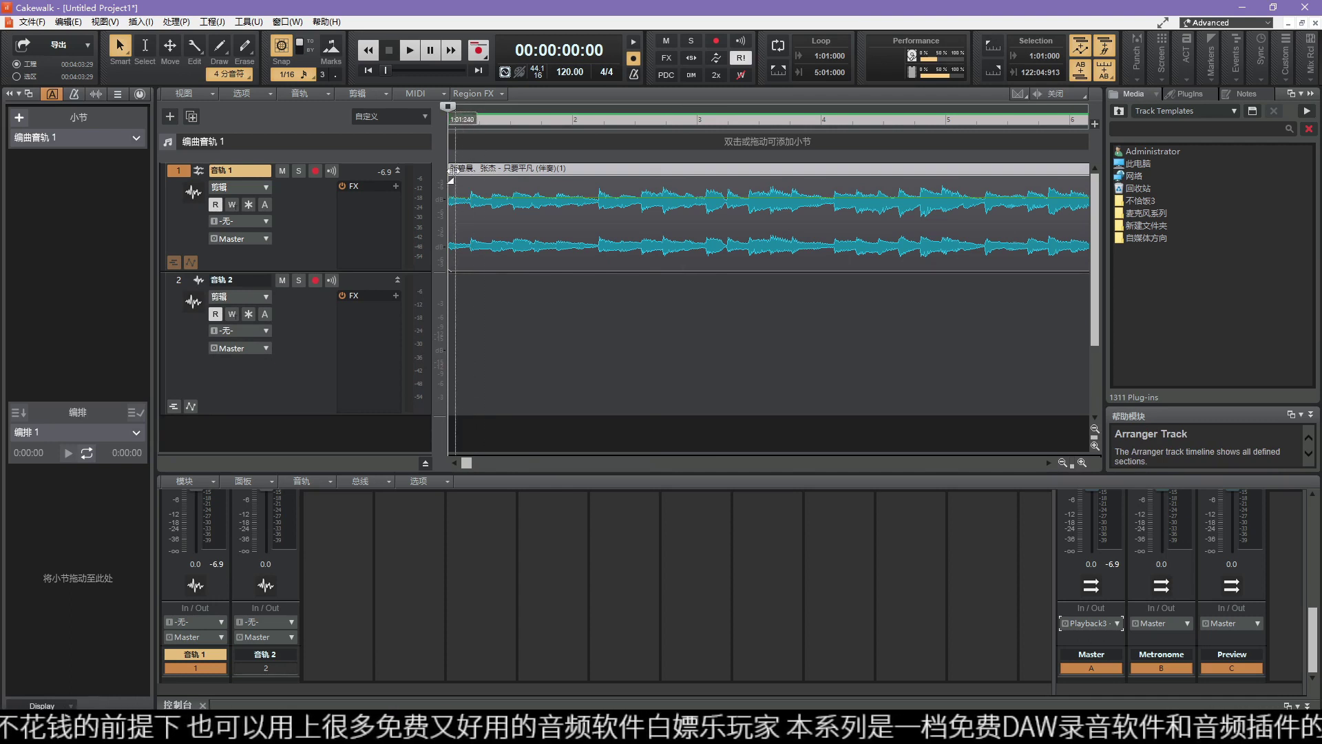
Step: Apply a fade-in to the start of the track 1 clip and undo it
drag(450, 177, 640, 196)
key(ctrl+z)
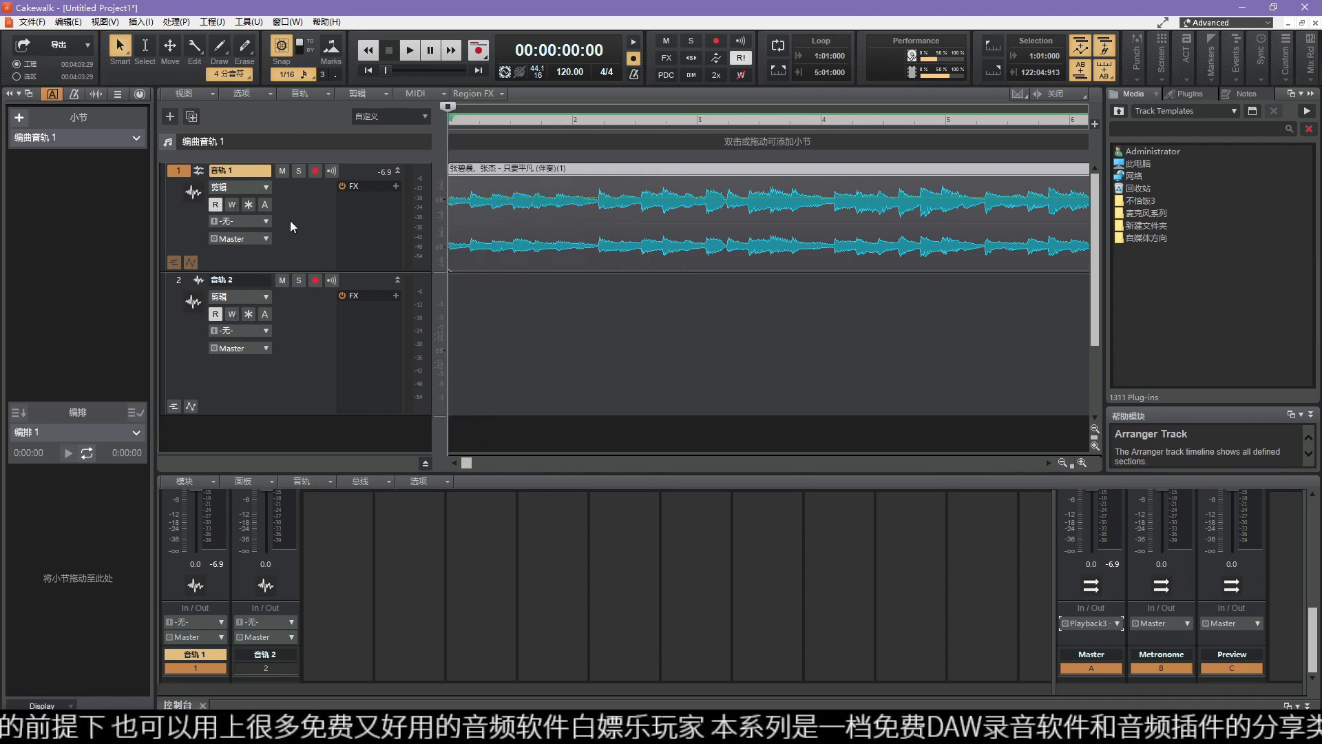
Step: Examine the later part of the track 1 waveform, from about bar 87 to bar 98
drag(468, 468, 1026, 468)
mouse_move(750, 178)
mouse_down()
mouse_move(613, 195)
mouse_move(749, 179)
mouse_up()
drag(1021, 464, 862, 465)
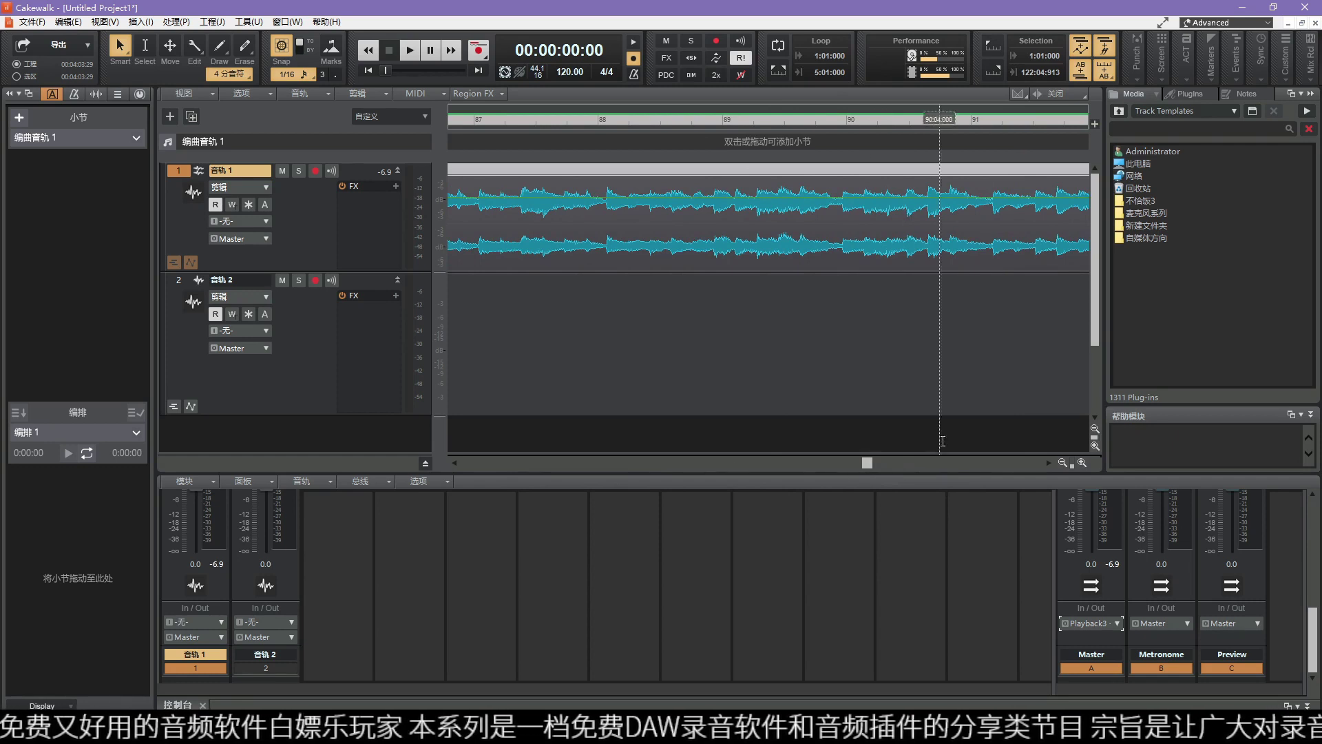
scroll(757, 227, right, 2)
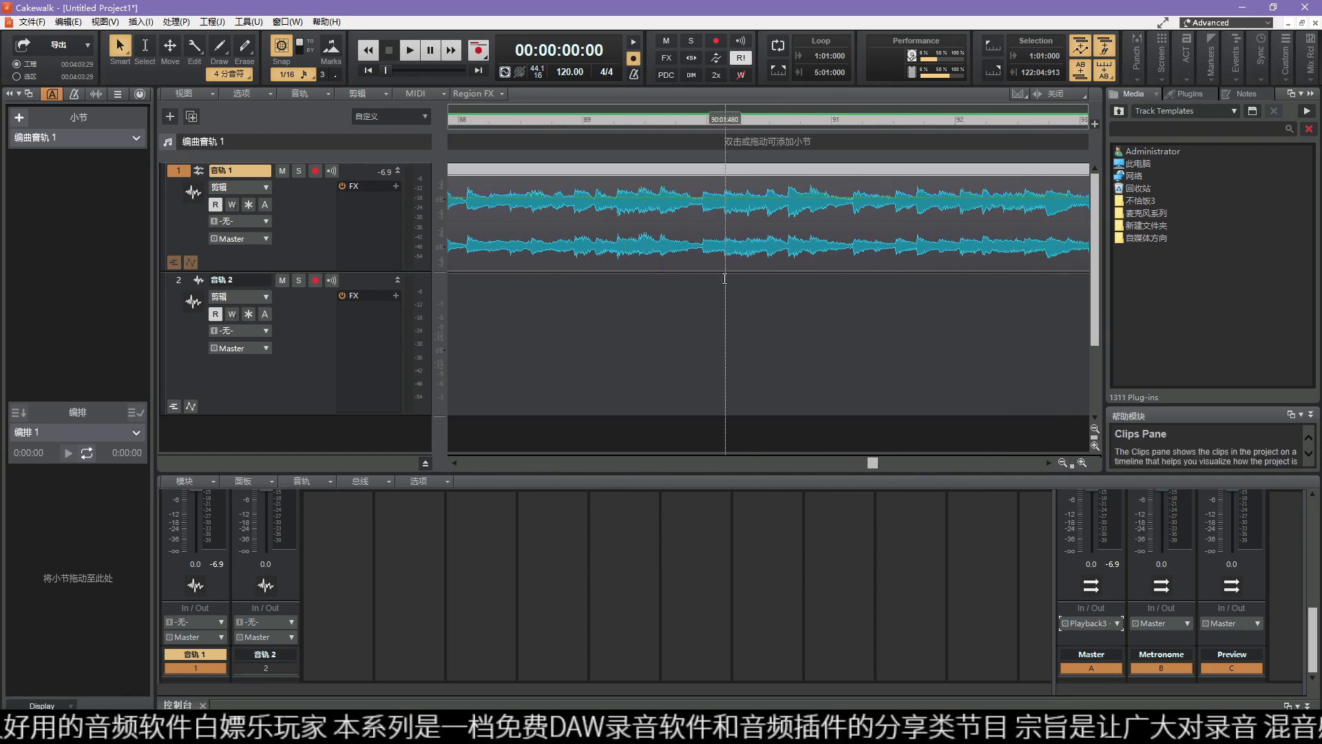
scroll(774, 167, right, 2)
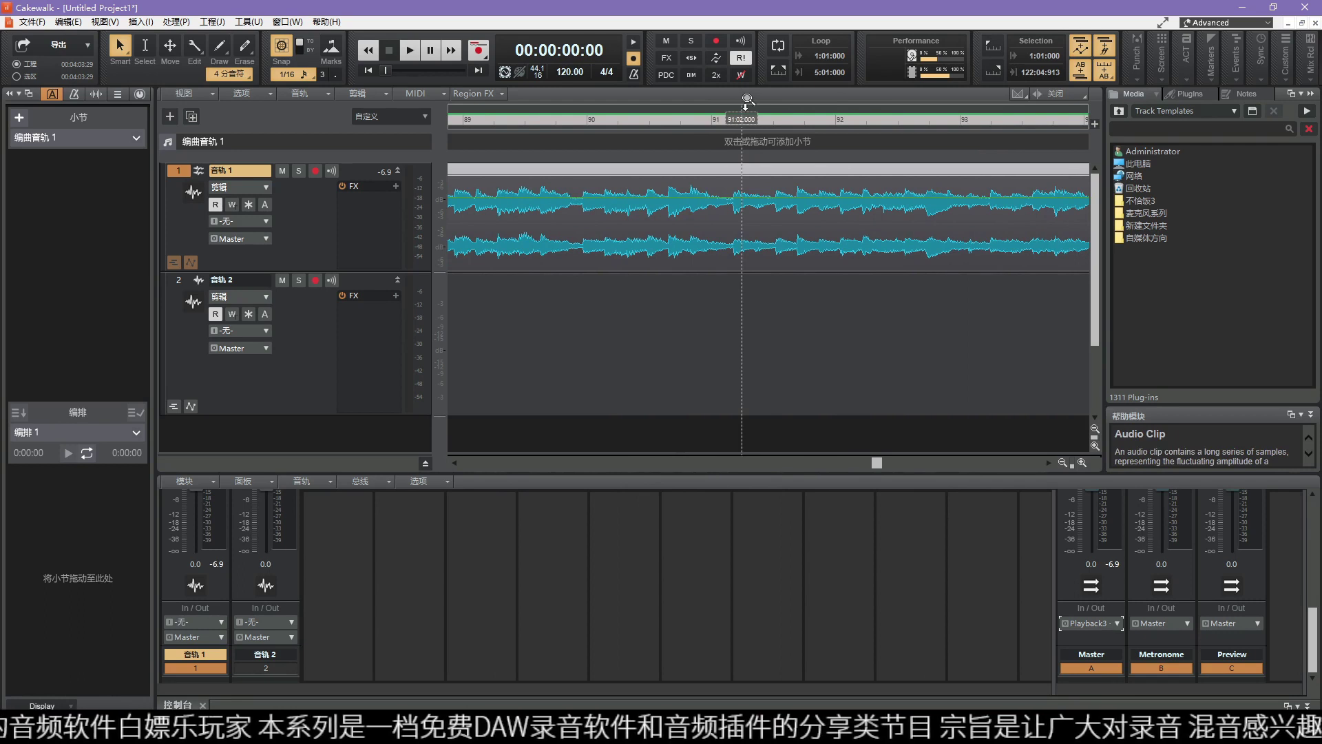
scroll(742, 122, right, 2)
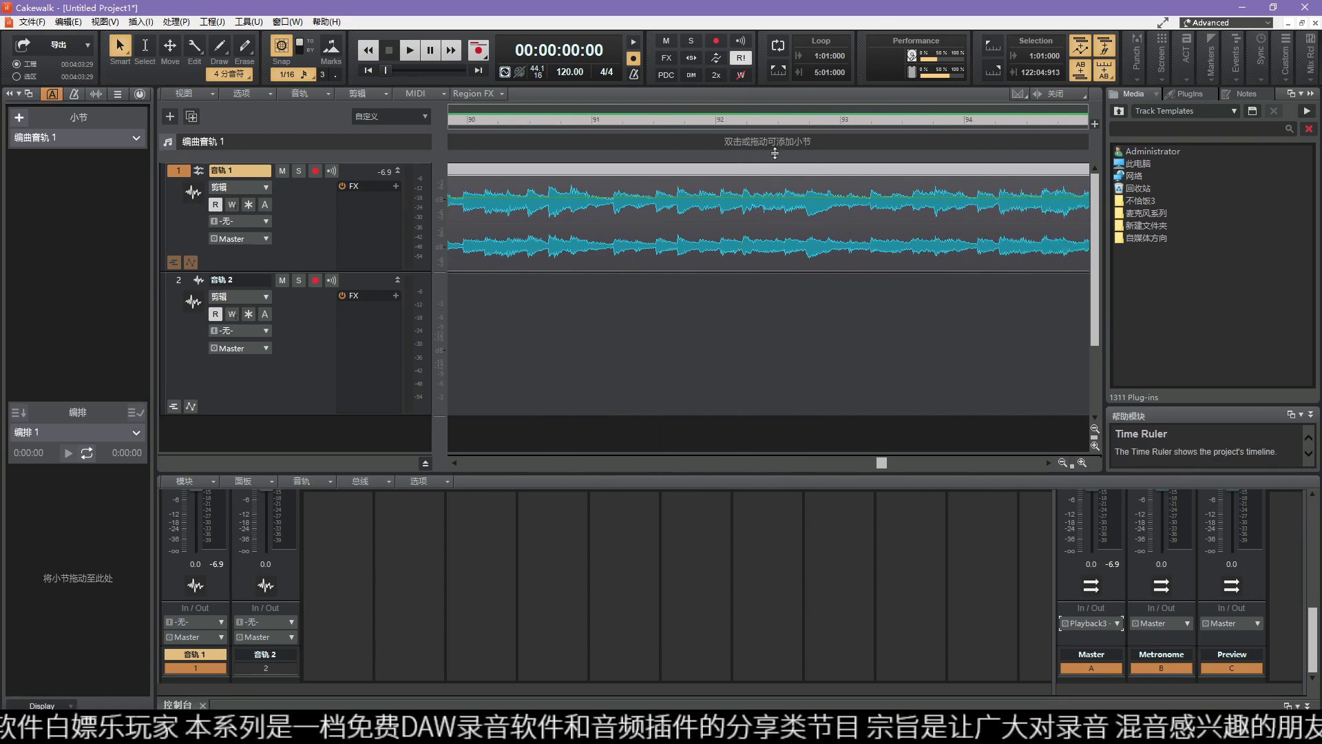
scroll(763, 141, right, 6)
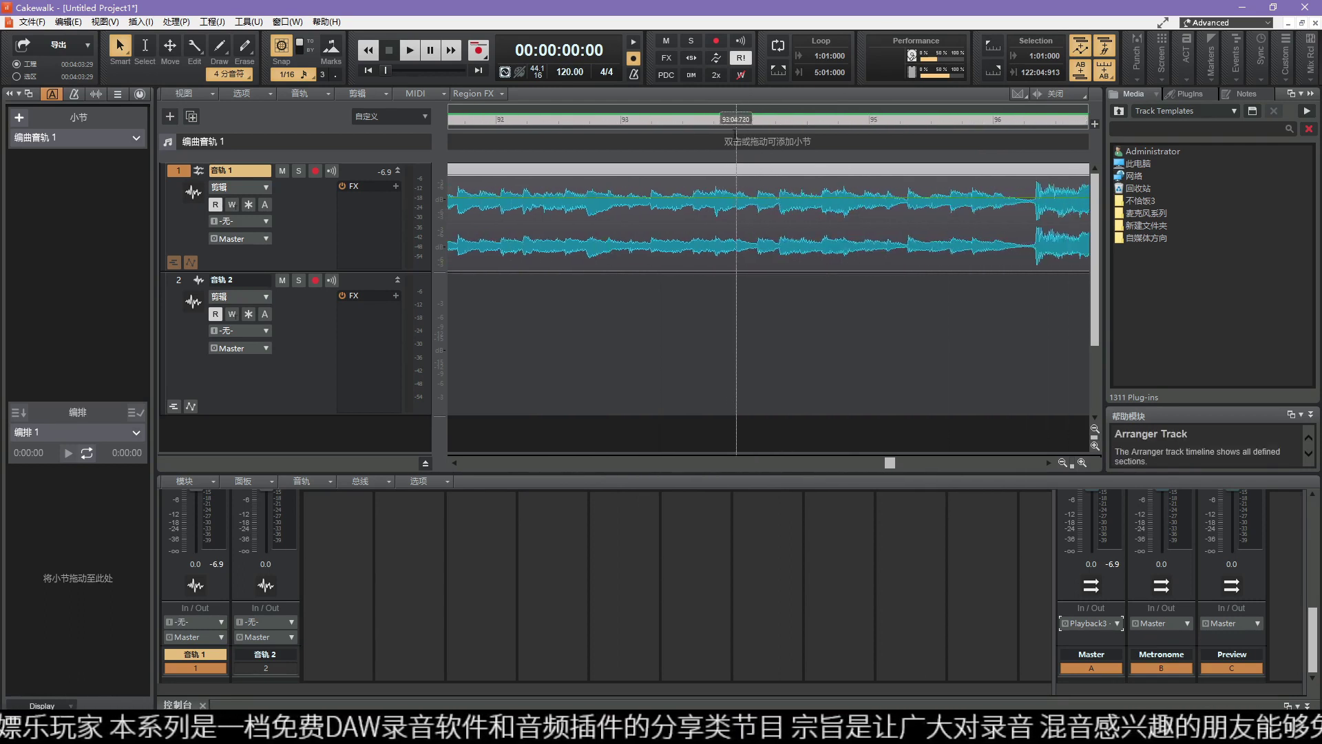
scroll(764, 185, right, 2)
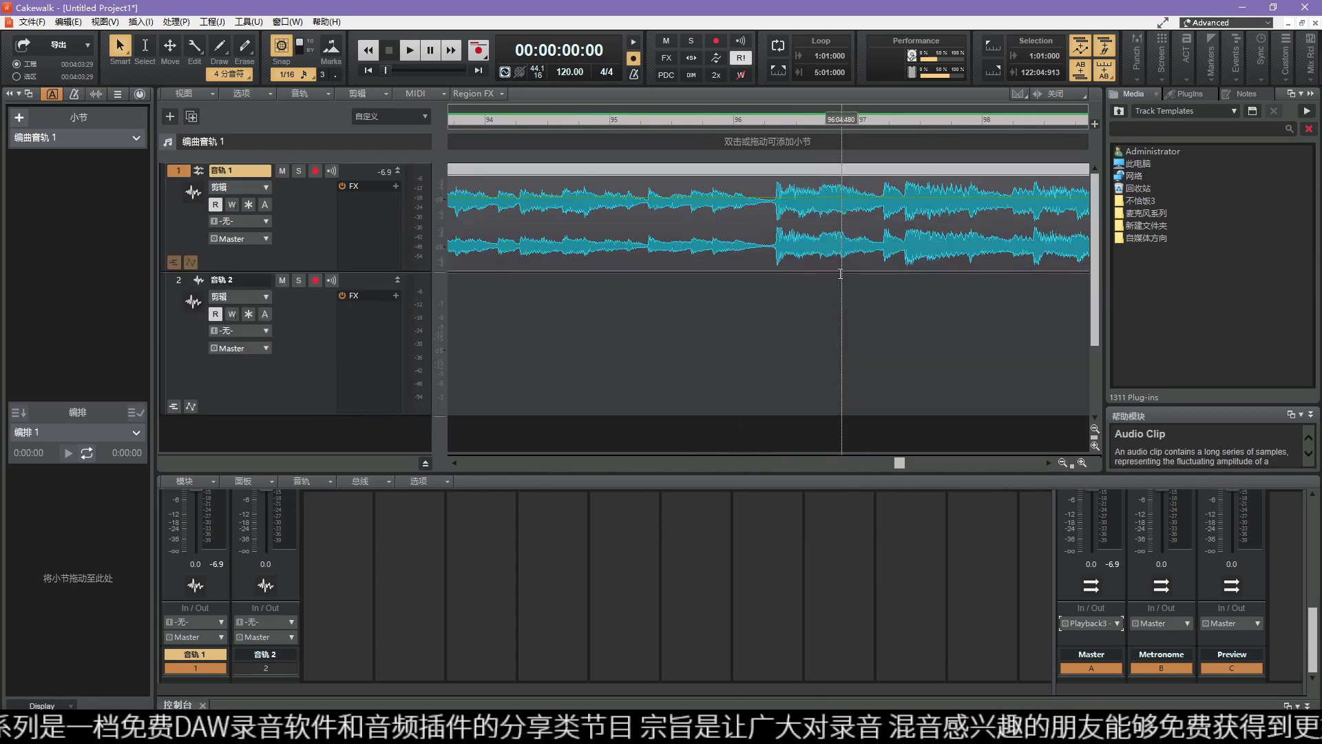
Step: Examine the track 1 waveform from about bar 99 to the clip's end, and view the whole clip from its start
scroll(819, 170, right, 10)
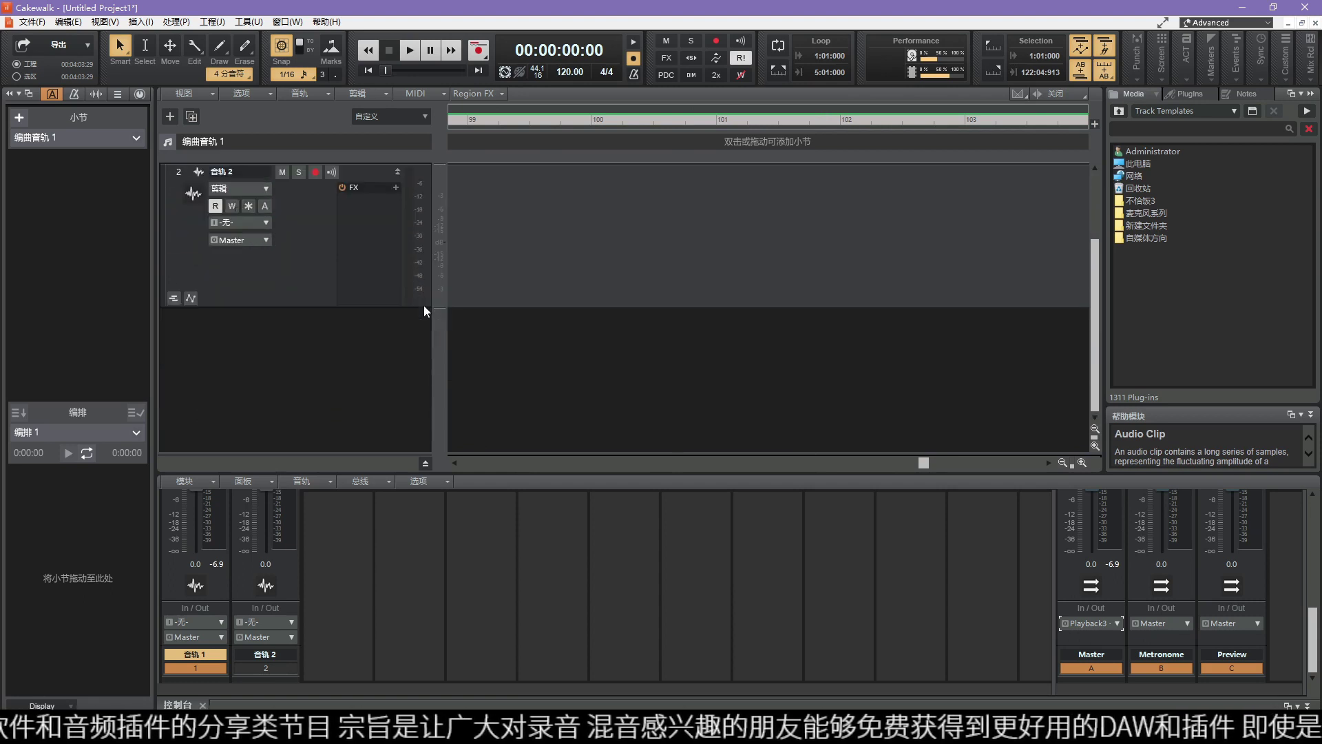
scroll(722, 385, down, 2)
scroll(721, 386, up, 2)
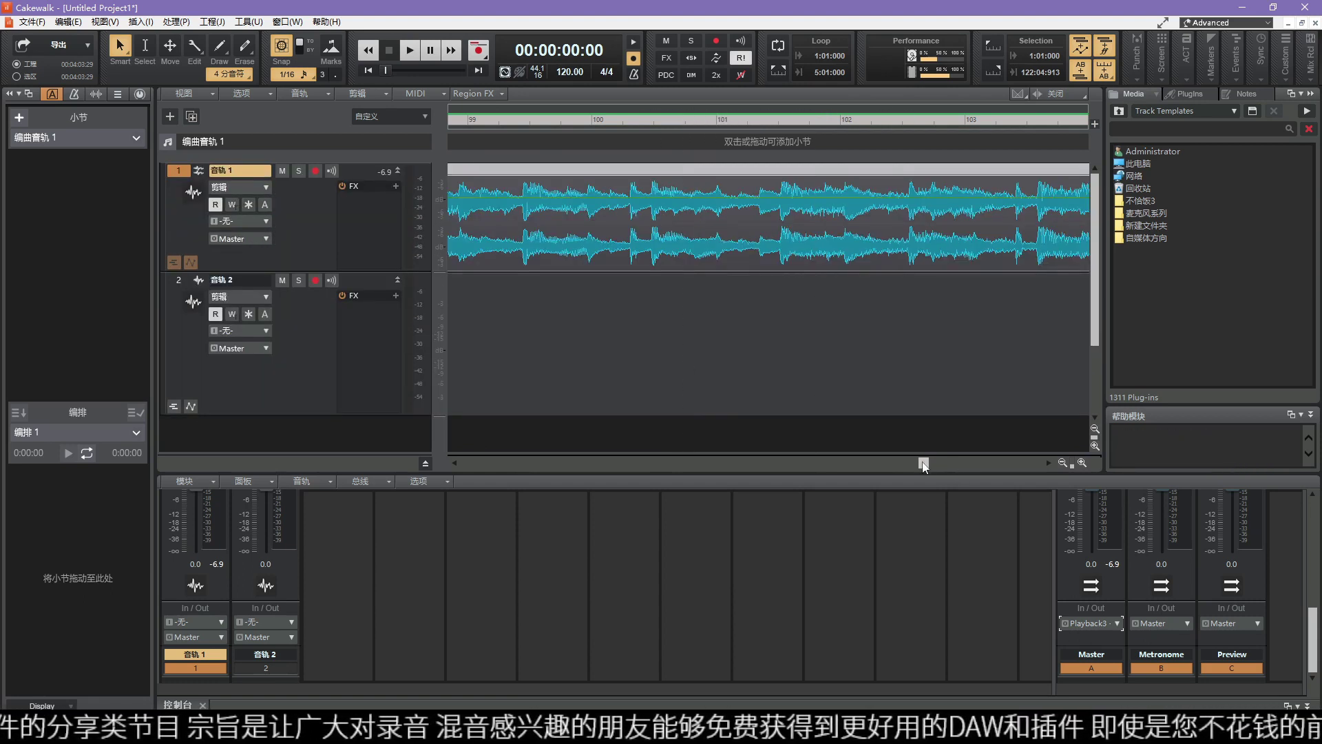
click(1062, 463)
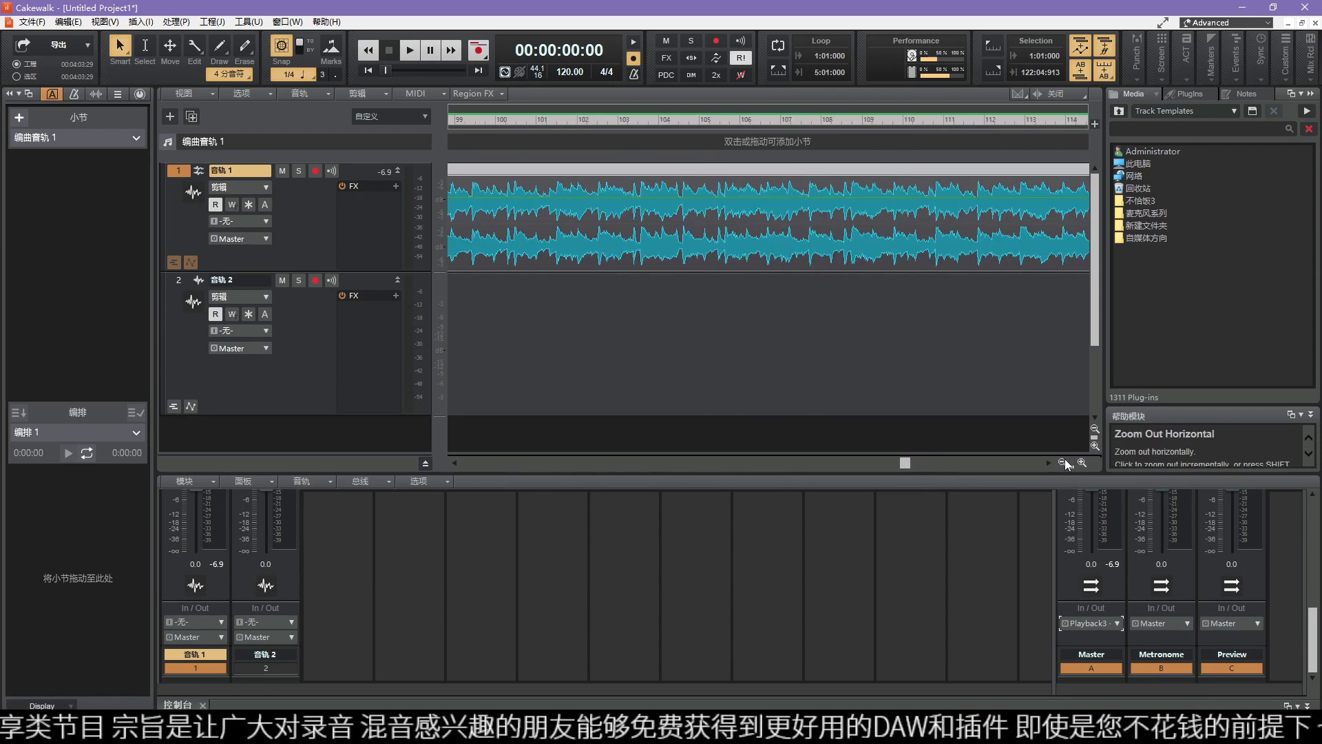
click(1063, 463)
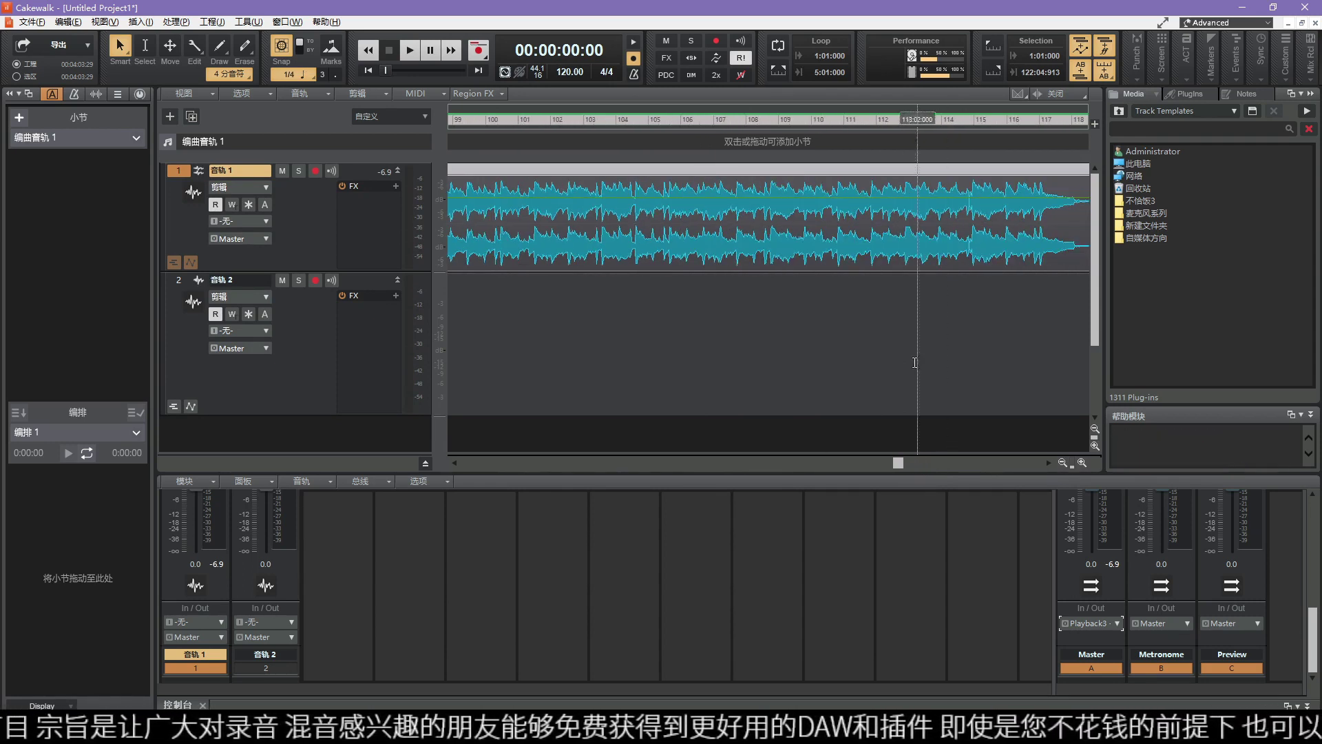
scroll(744, 151, down, 3)
drag(569, 462, 445, 456)
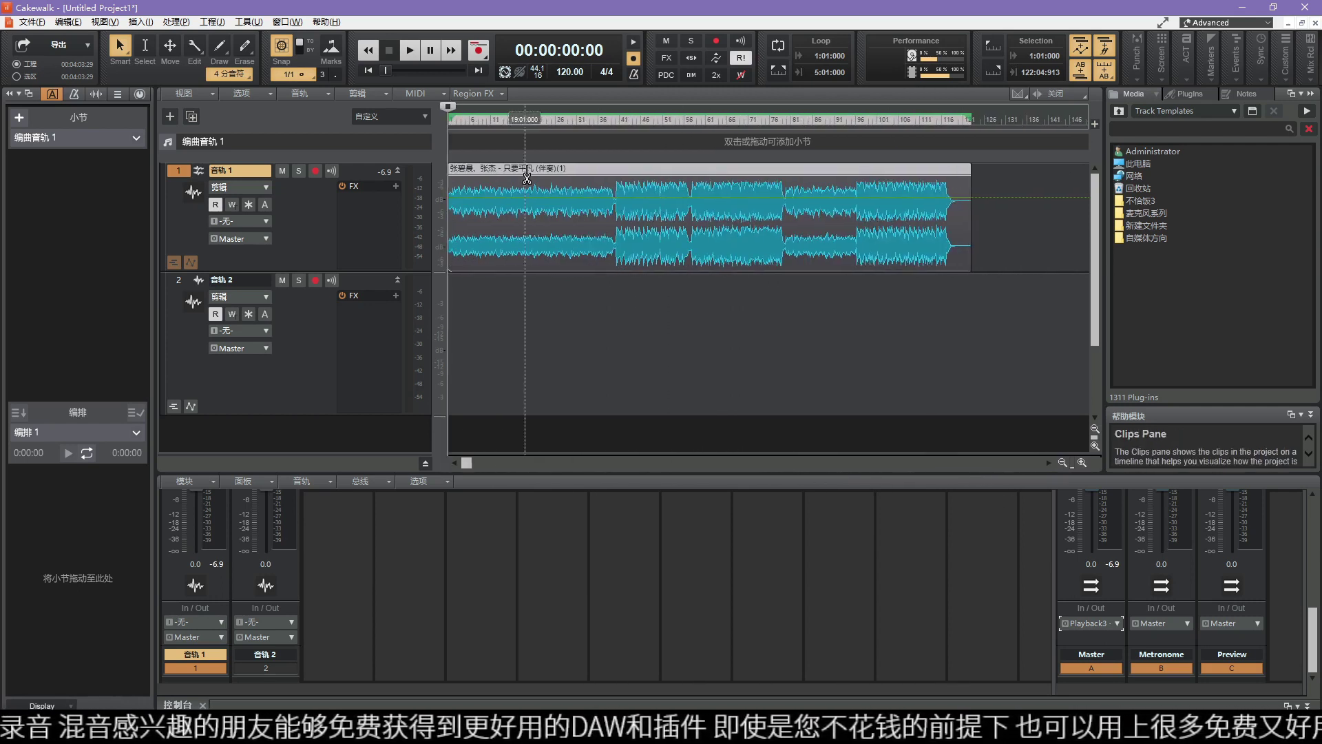
scroll(534, 129, up, 2)
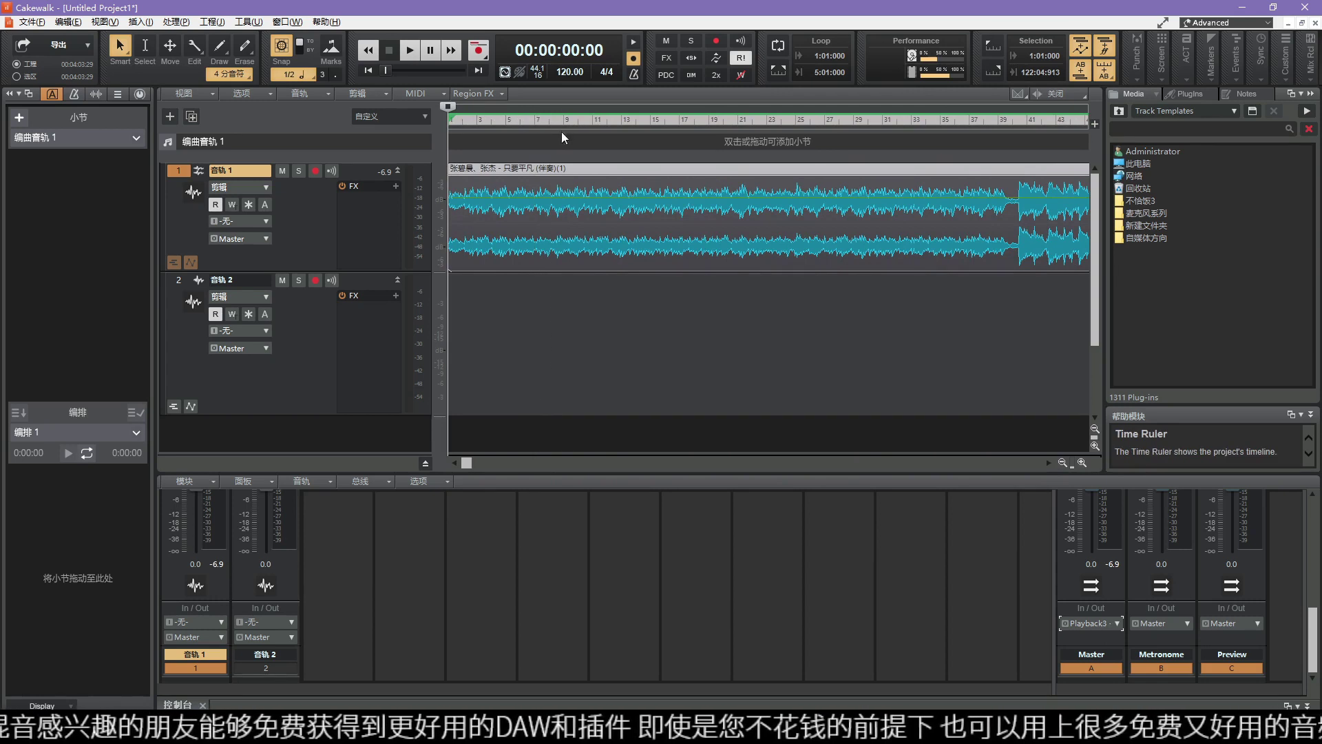
scroll(562, 137, down, 3)
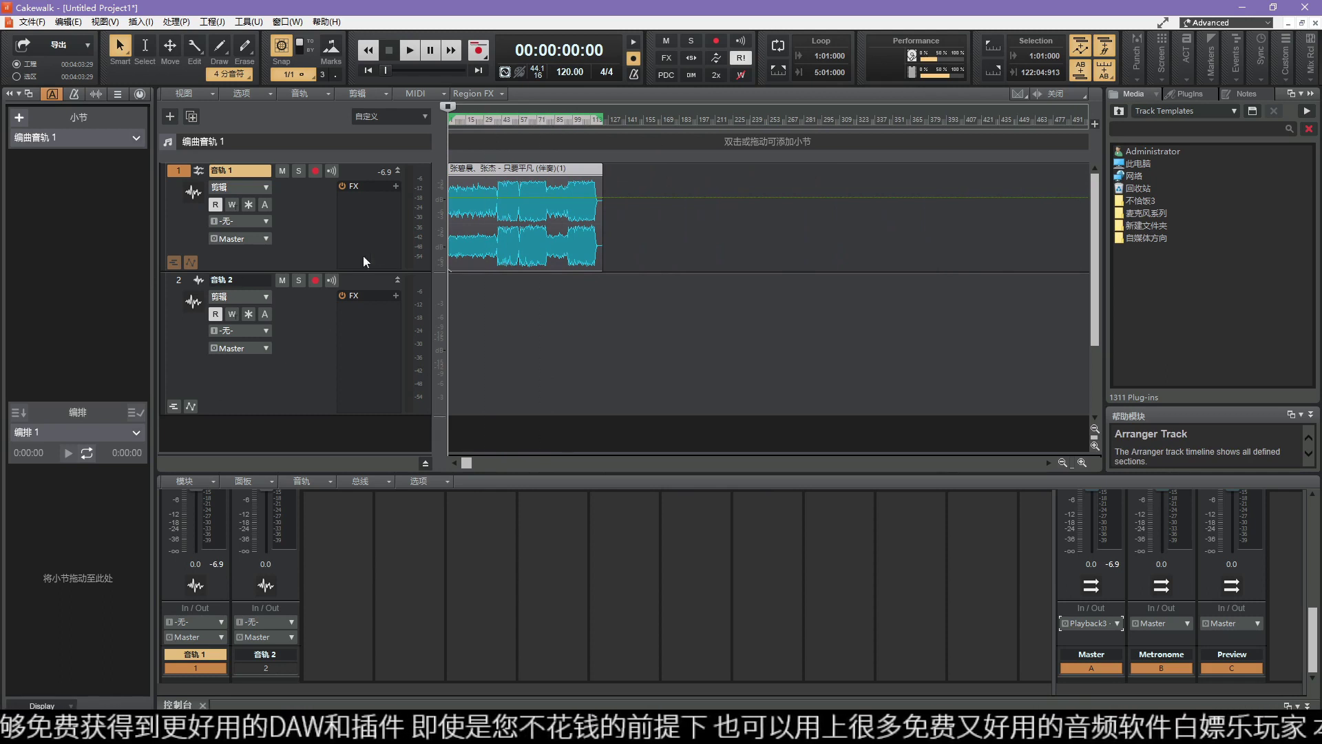
Step: View track 1's edit filter options and the Insert Multiple Tracks settings for audio and MIDI tracks
click(241, 184)
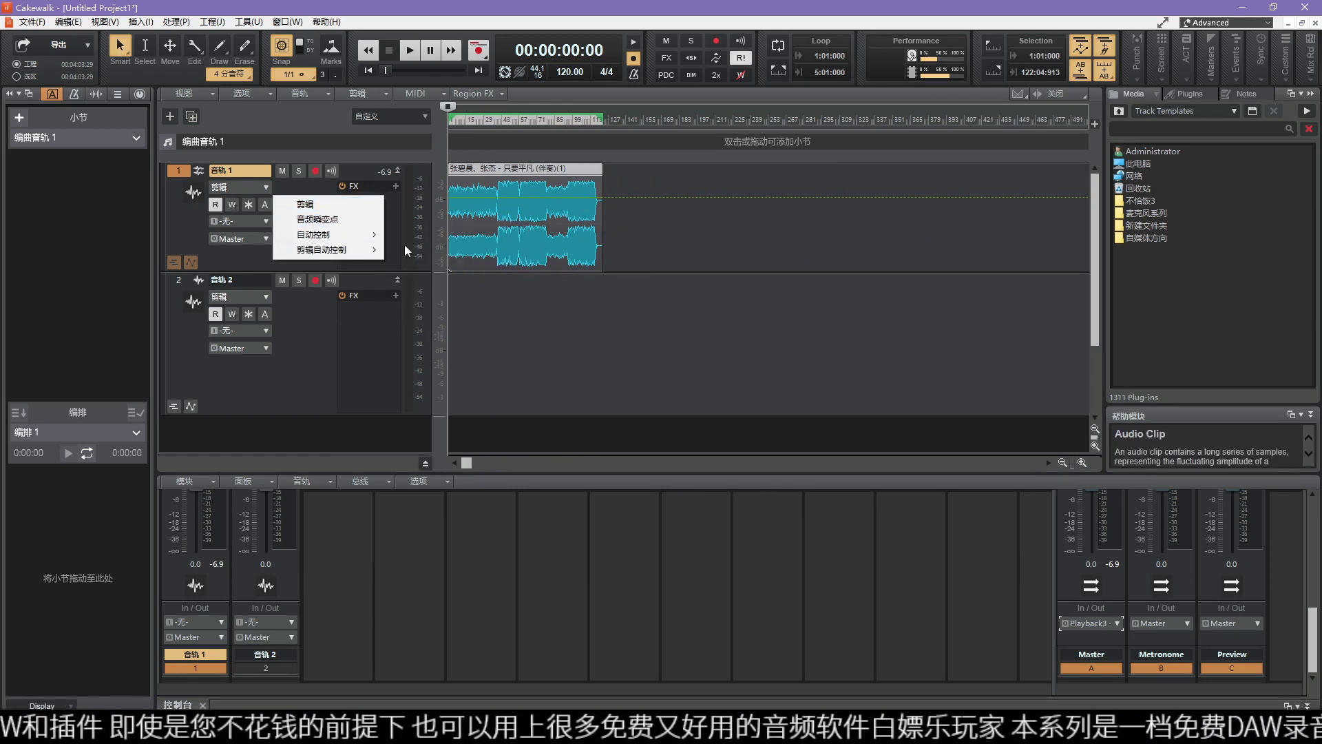
click(292, 429)
right_click(293, 430)
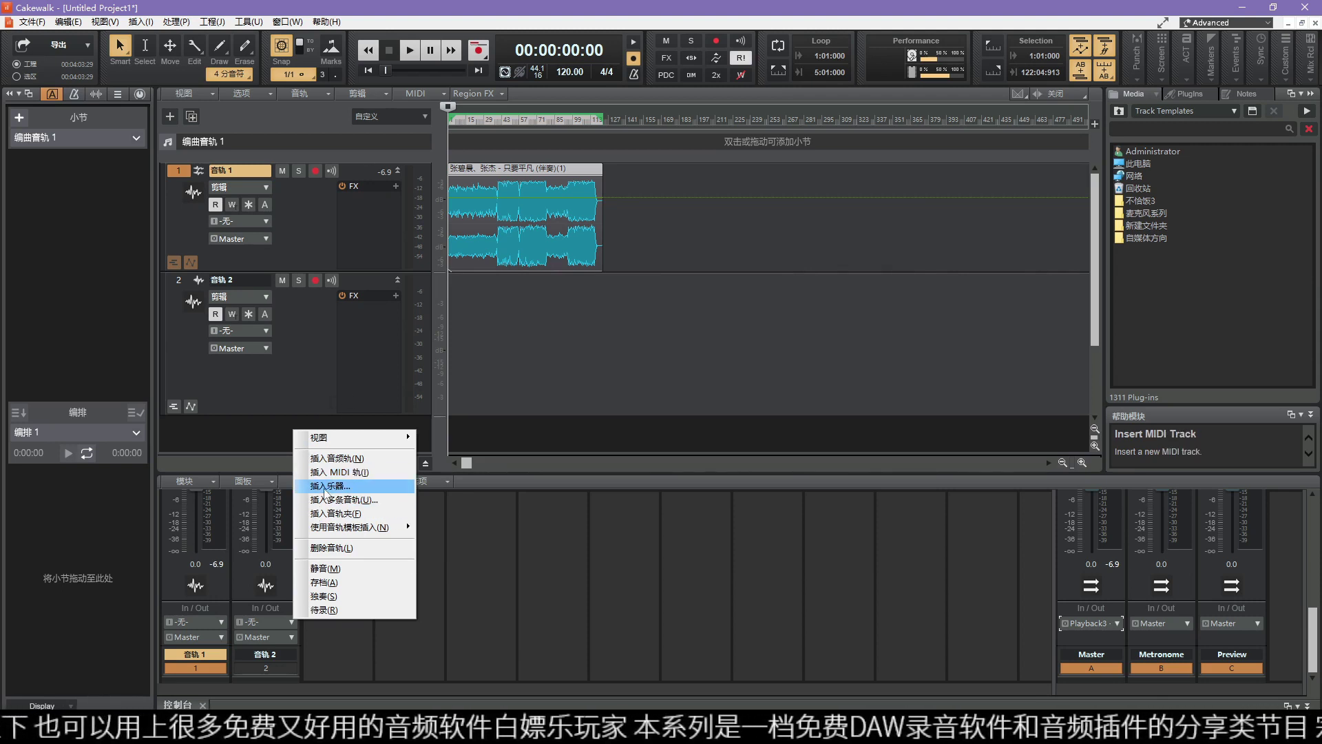
click(385, 501)
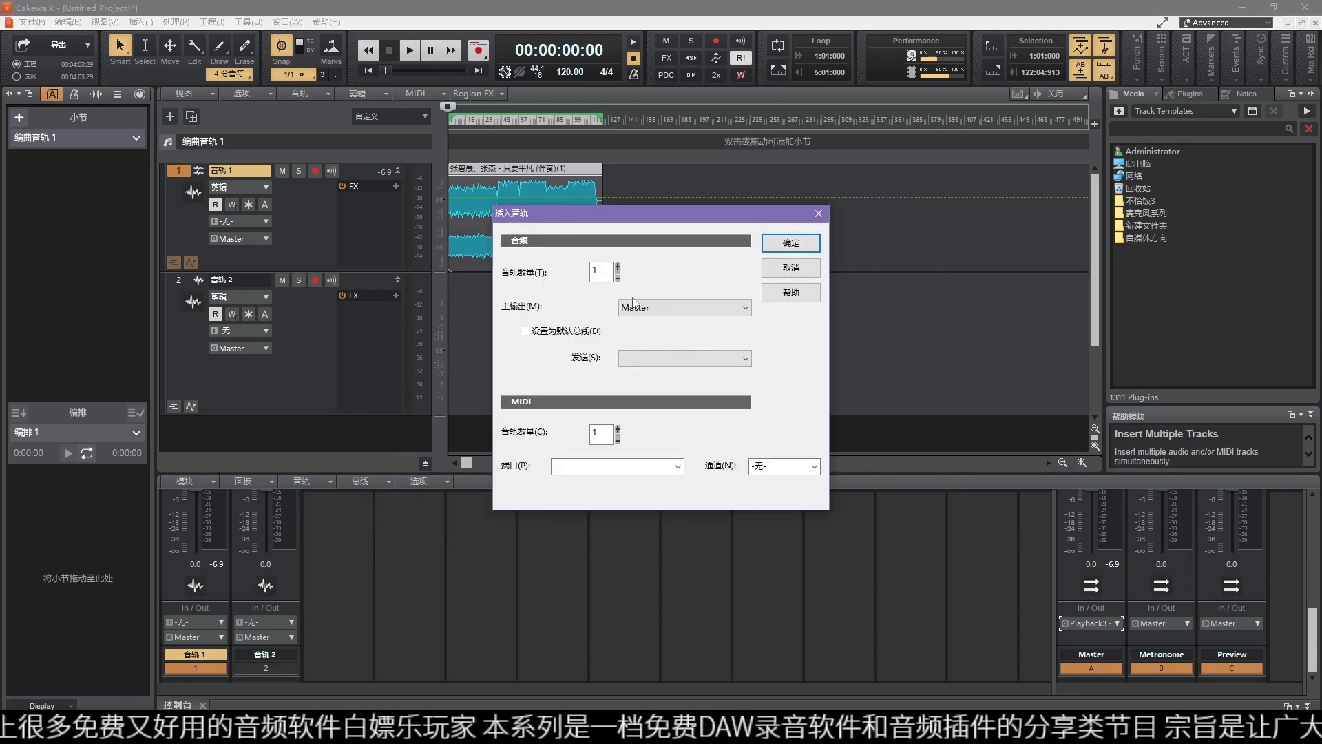
click(812, 236)
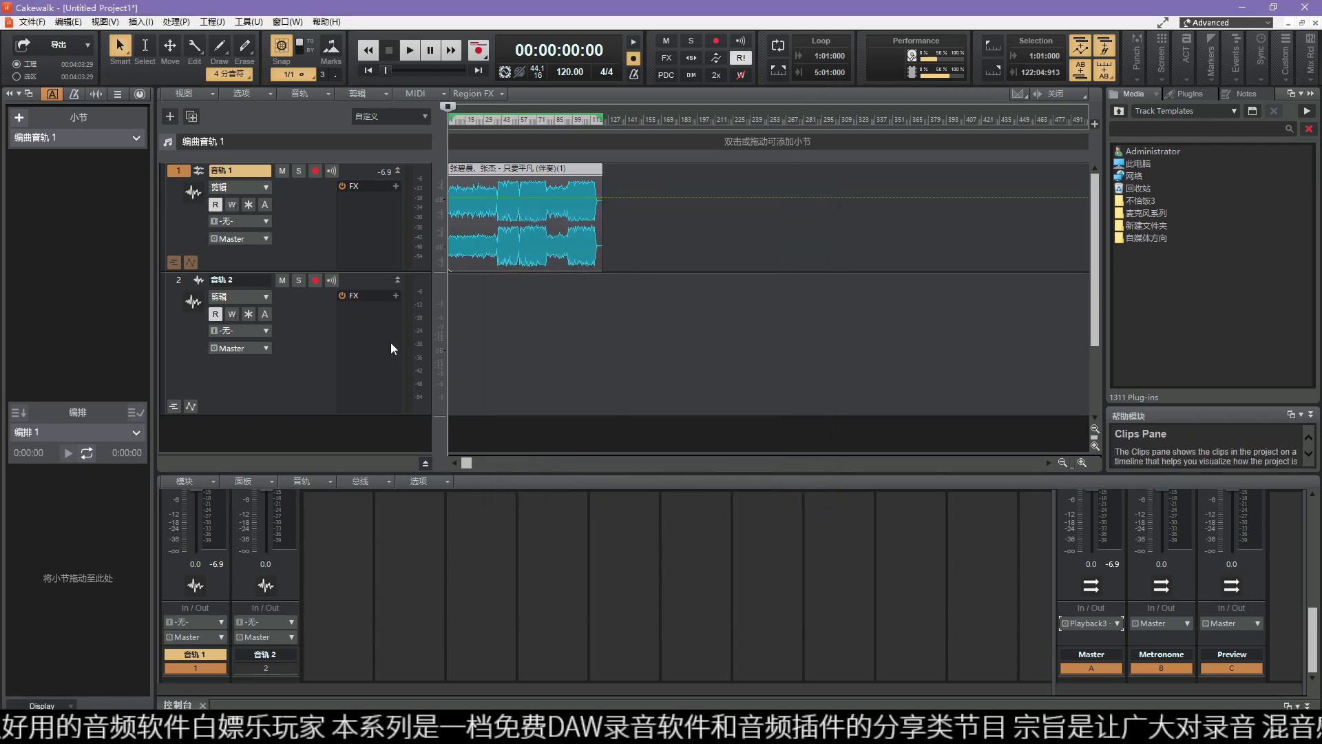
Step: Set track 1's input to Mic/inst1 on the IXI MEGA M8_PLUS interface
click(246, 221)
mouse_move(384, 252)
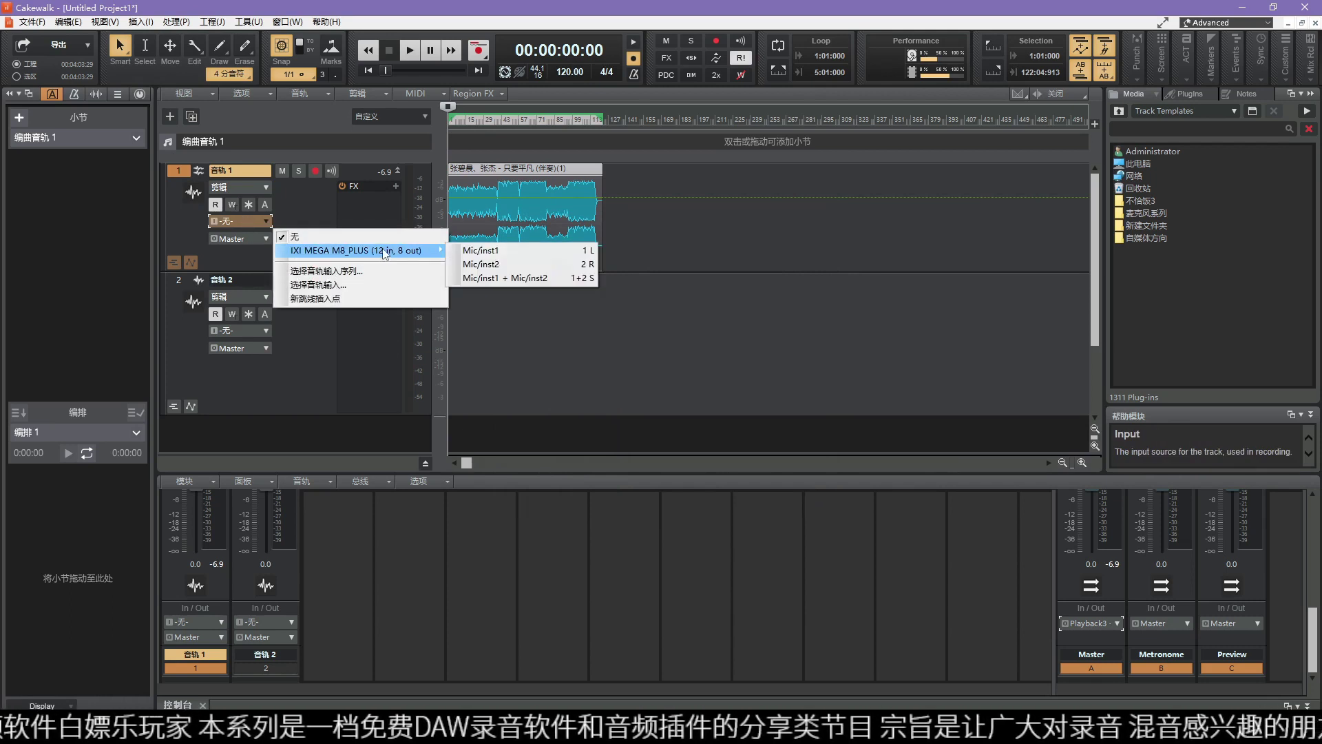
click(519, 252)
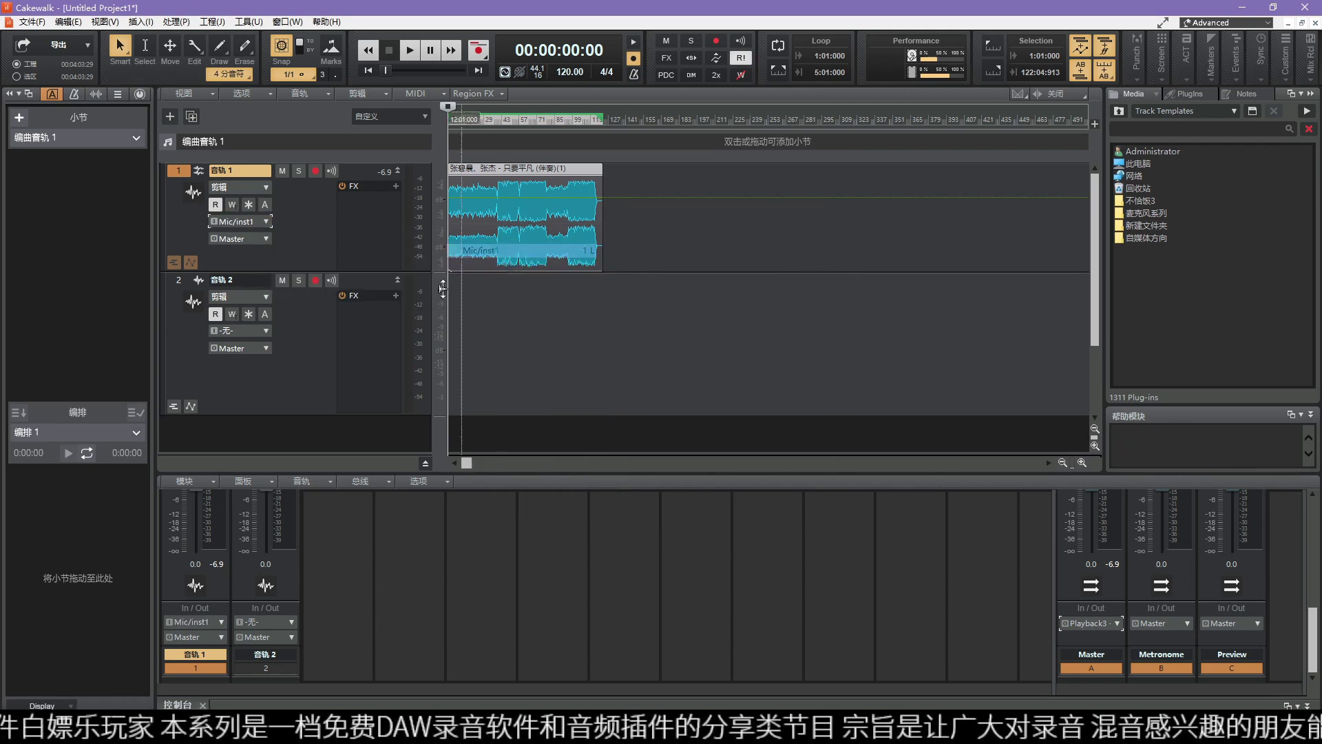
Step: Route track 1's output to the Preview bus and return it to Master
click(243, 239)
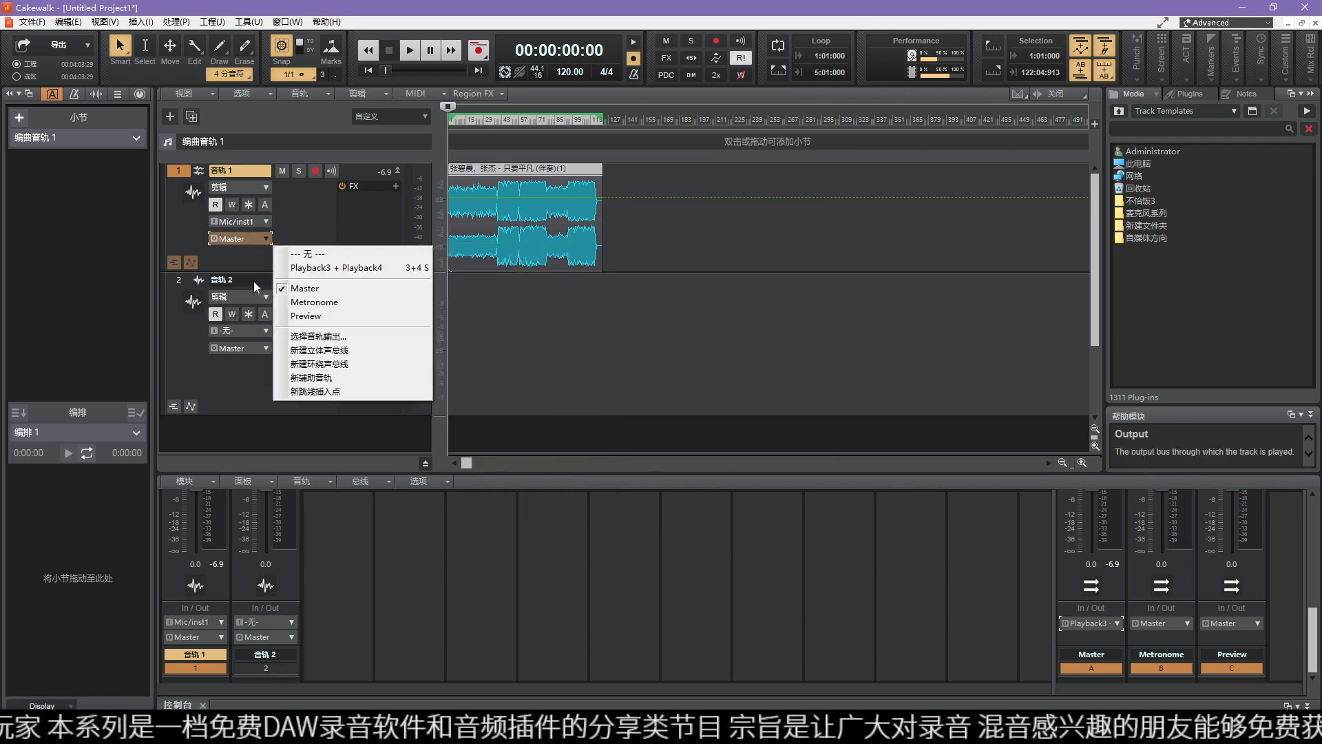
click(336, 317)
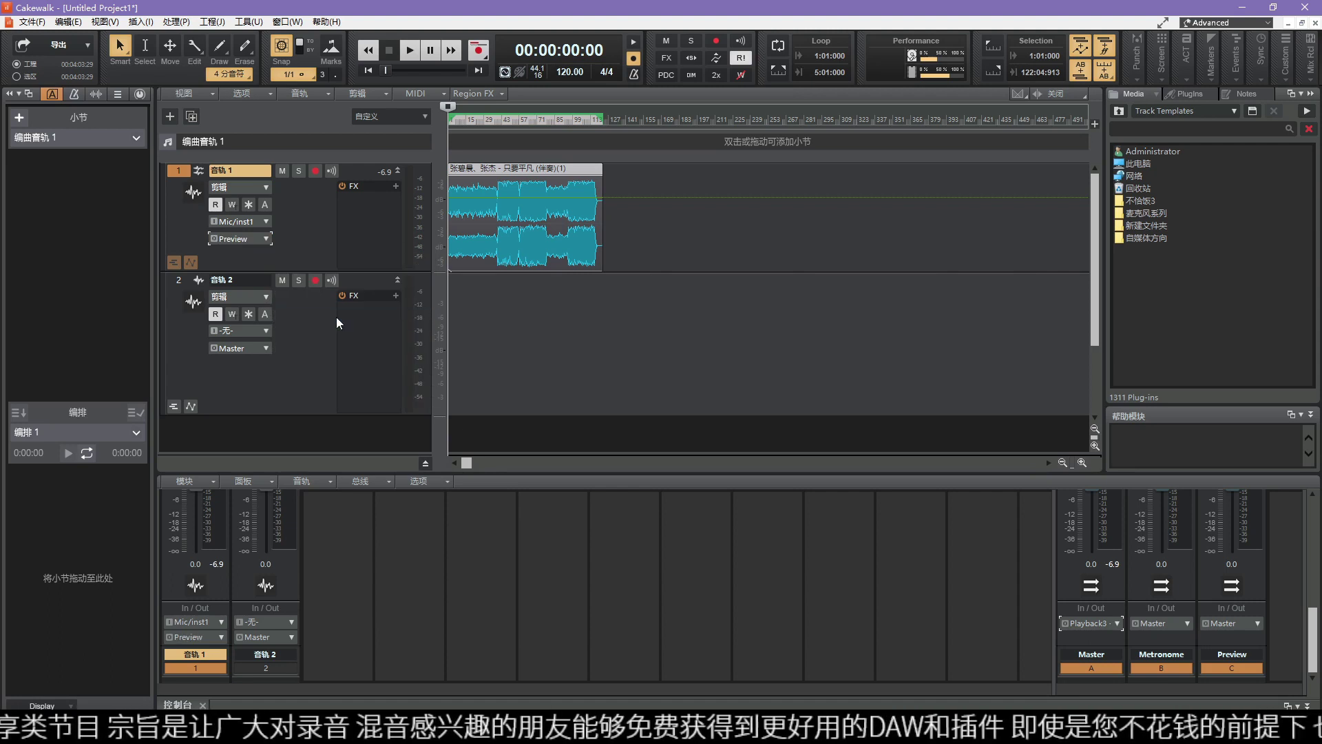
click(266, 239)
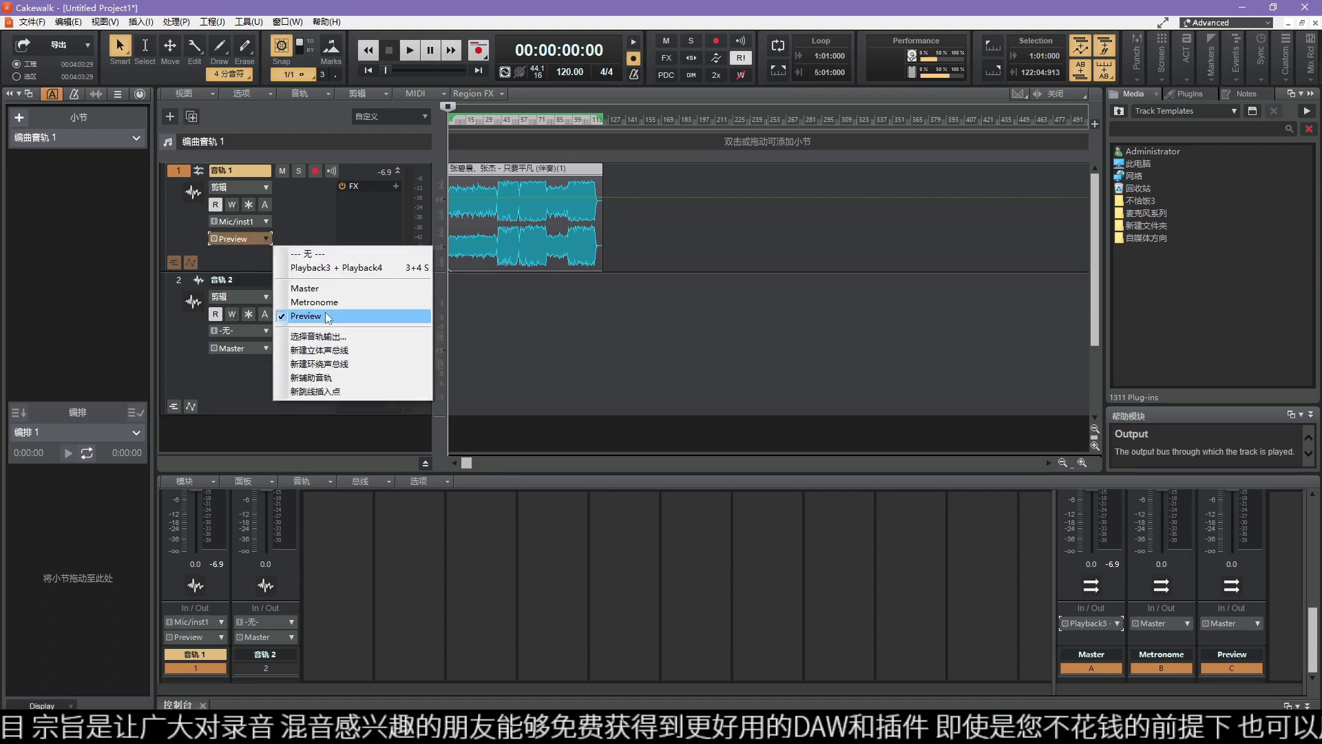
click(305, 288)
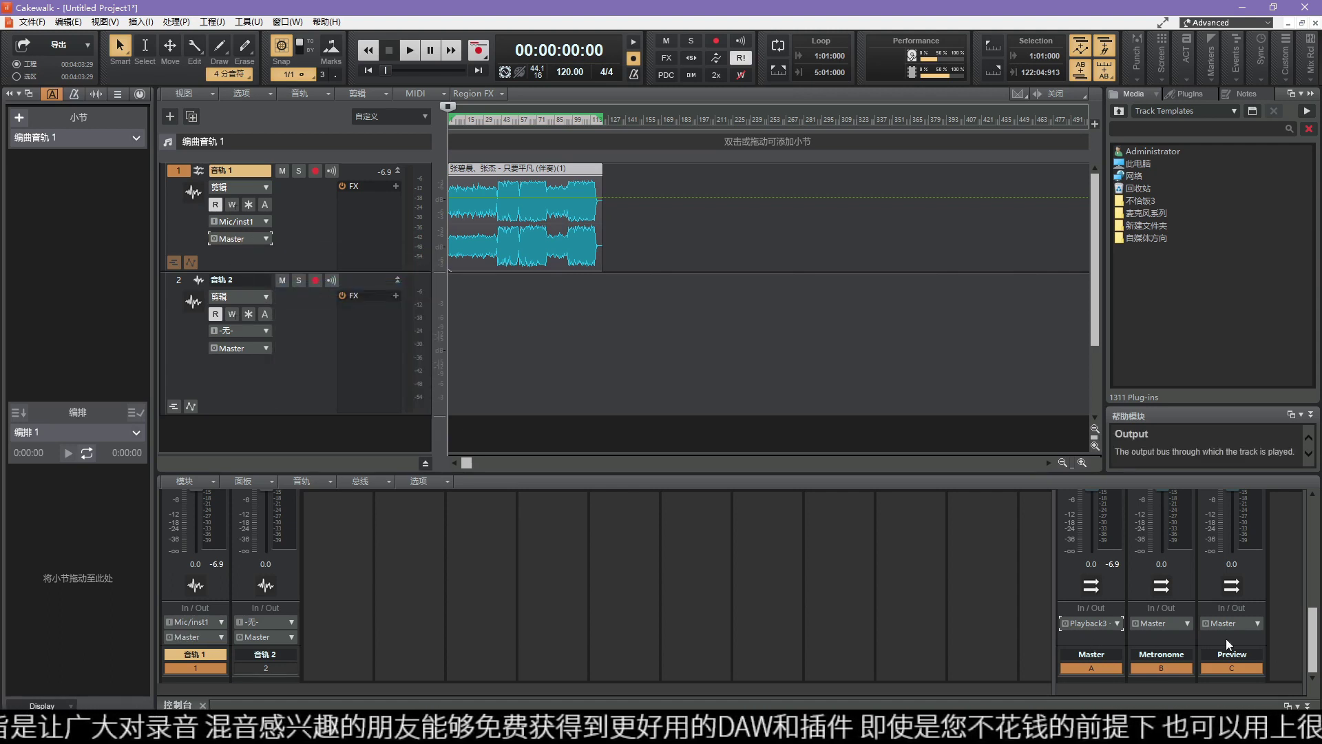
Step: Delete the Metronome and Preview buses from the console, keeping only the Master bus
right_click(1157, 637)
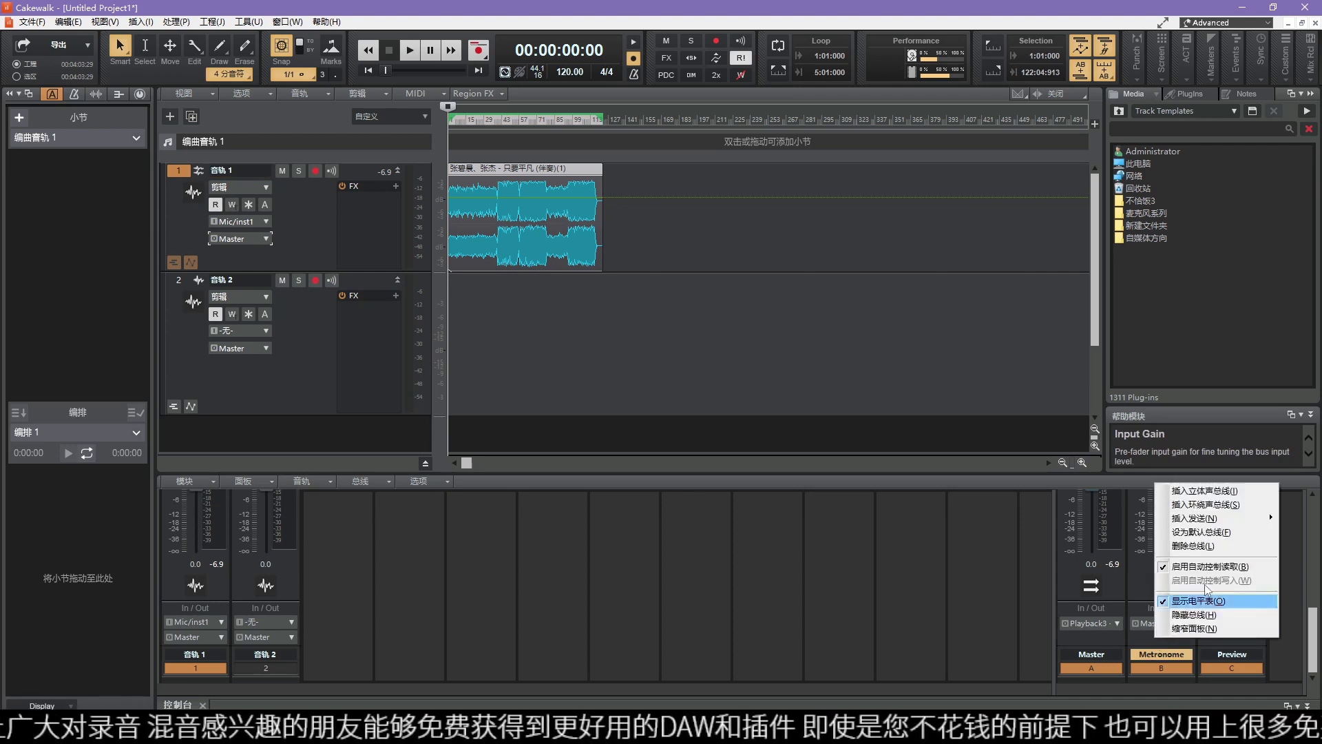
click(1202, 545)
right_click(1178, 623)
click(1203, 546)
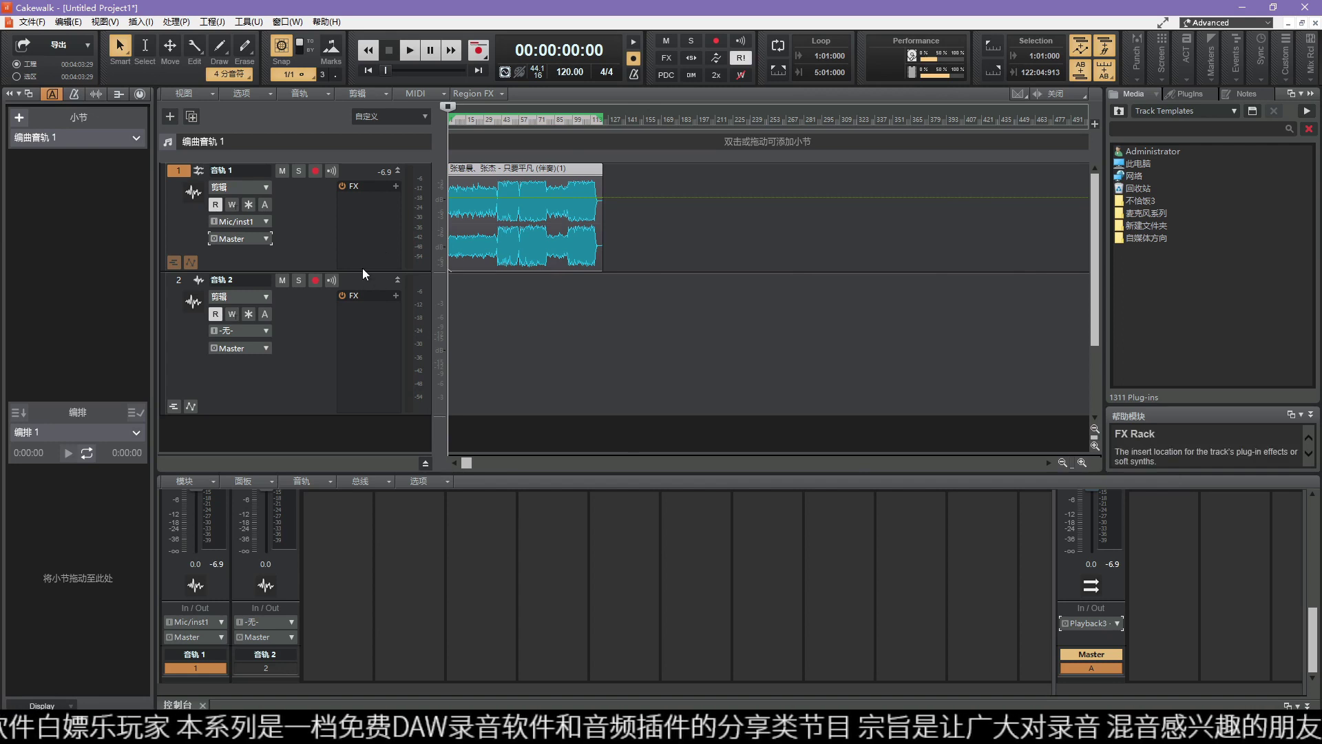
Step: Reduce track 1's height slightly, and briefly start and stop playback
drag(362, 271, 394, 258)
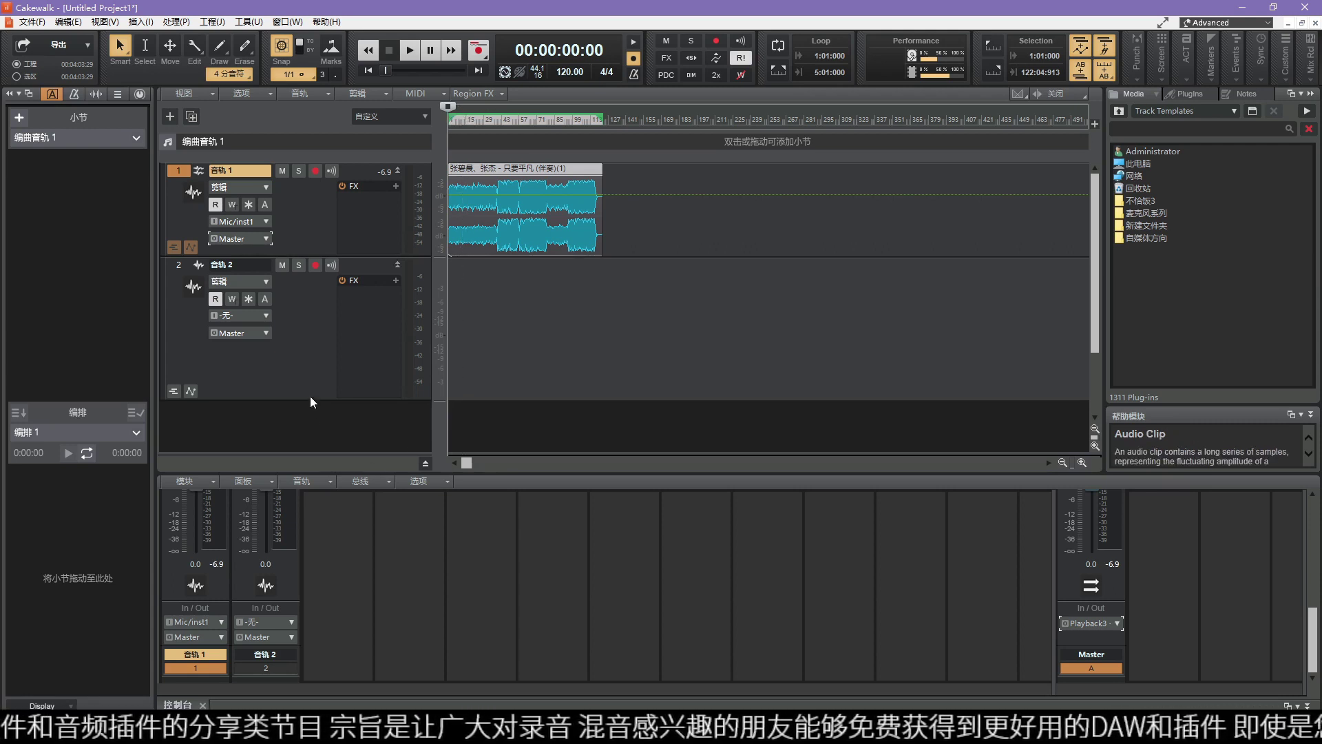
key(space)
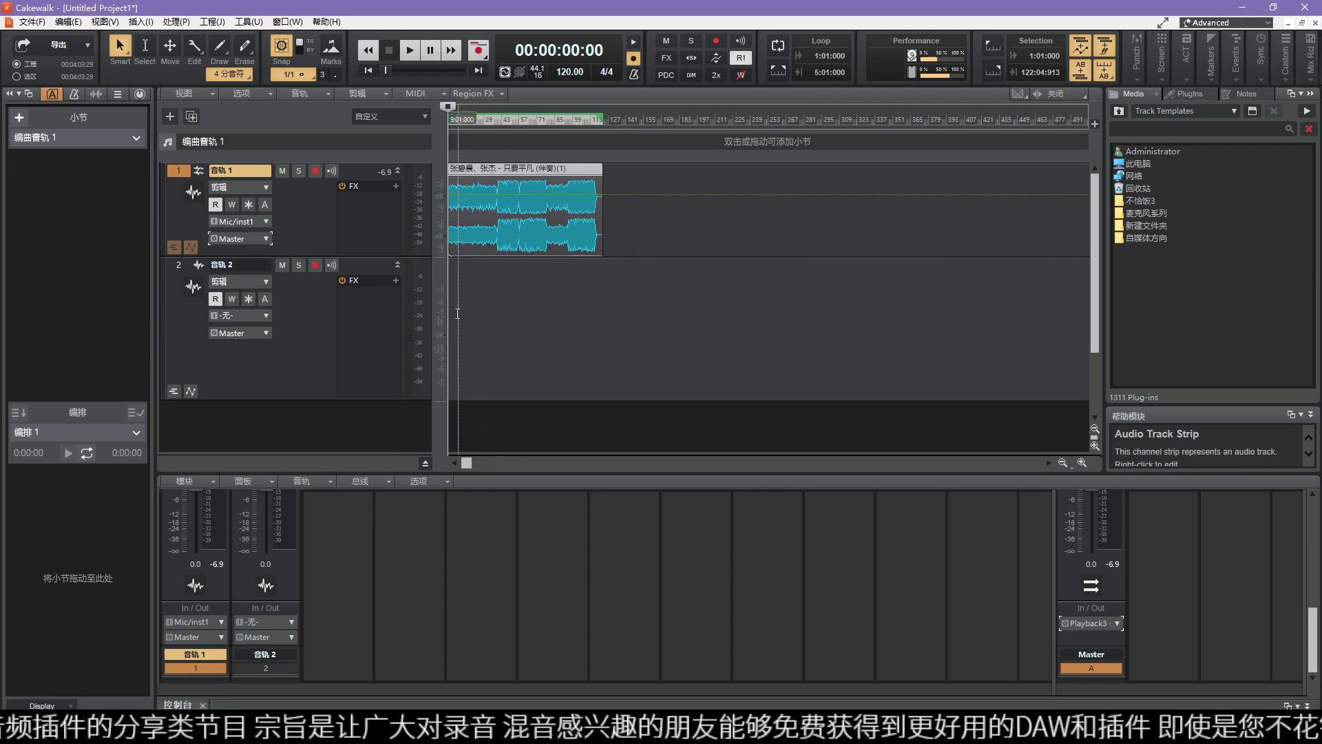
key(space)
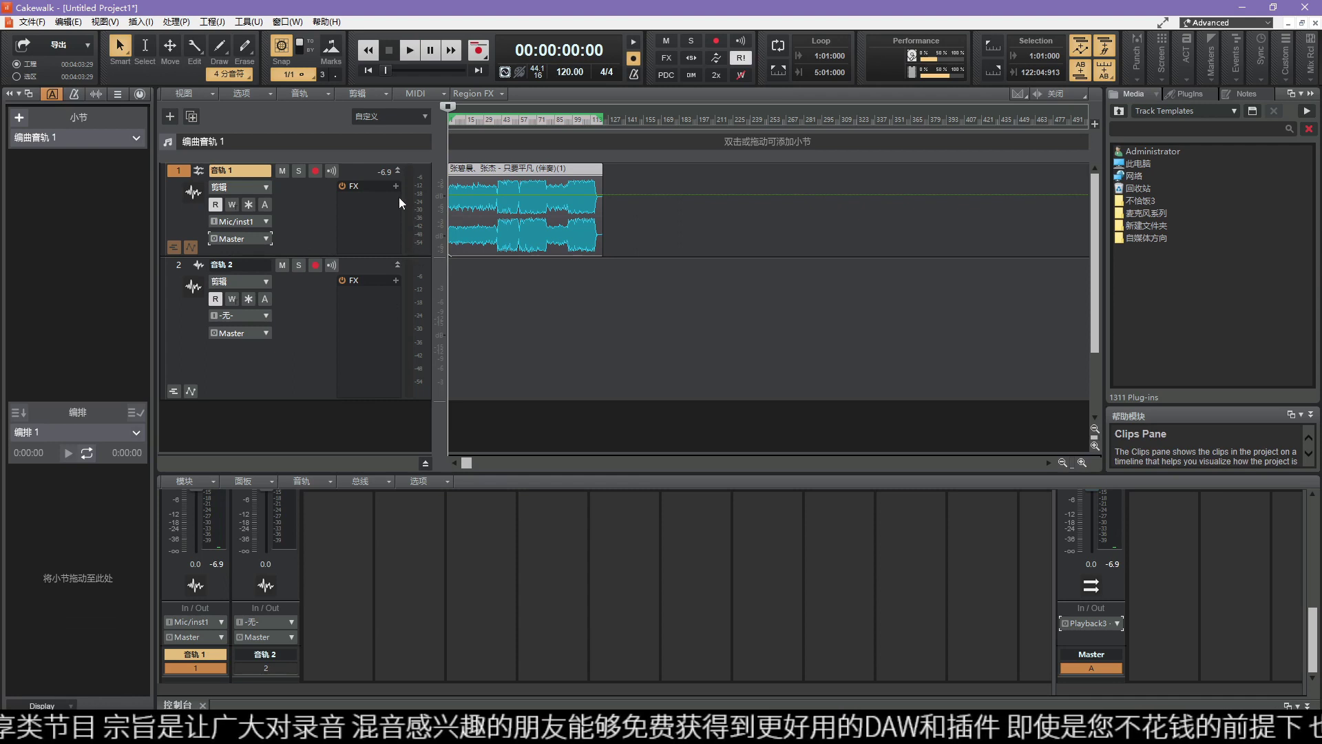
Step: Toggle track 1's strip between its minimized and restored sizes, leaving it restored
click(398, 171)
click(398, 171)
click(398, 171)
click(398, 171)
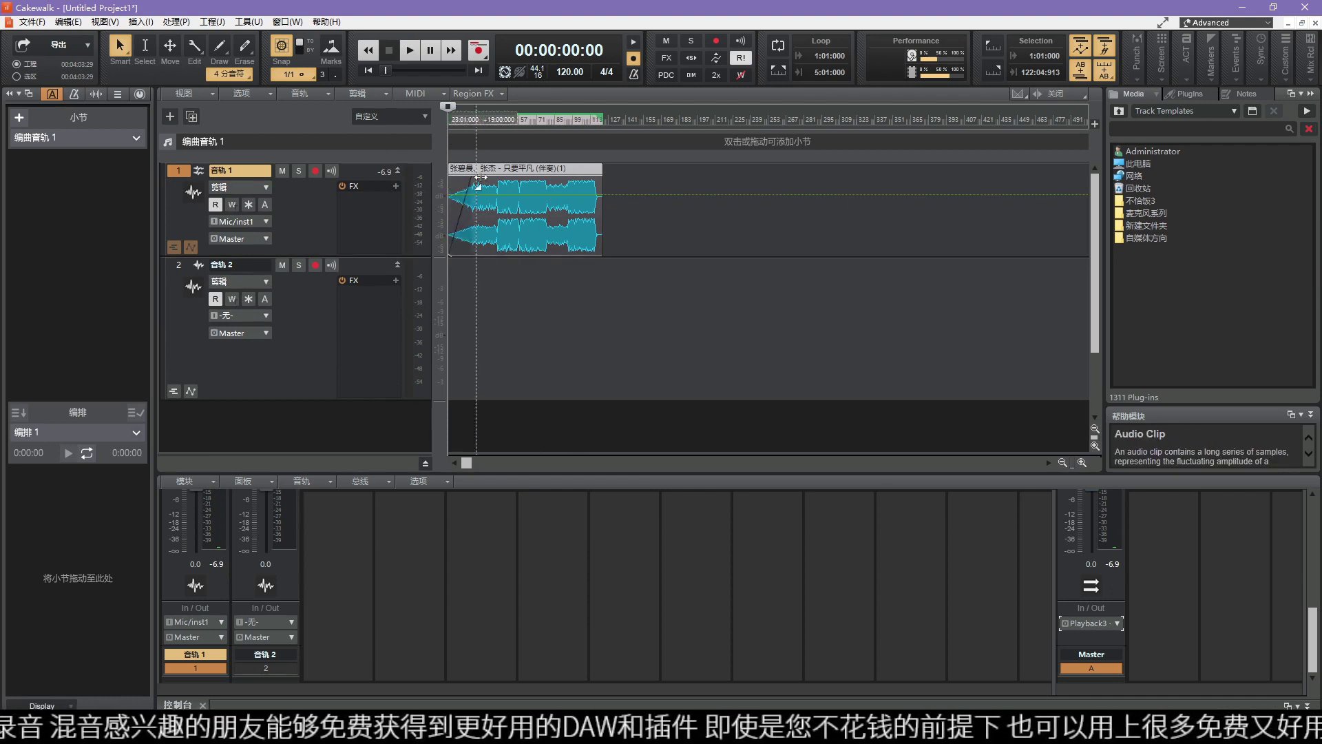
Step: Try out a fade-in of varying length on the track 1 clip and undo it
mouse_move(547, 177)
mouse_down()
mouse_move(656, 178)
mouse_move(545, 177)
mouse_up()
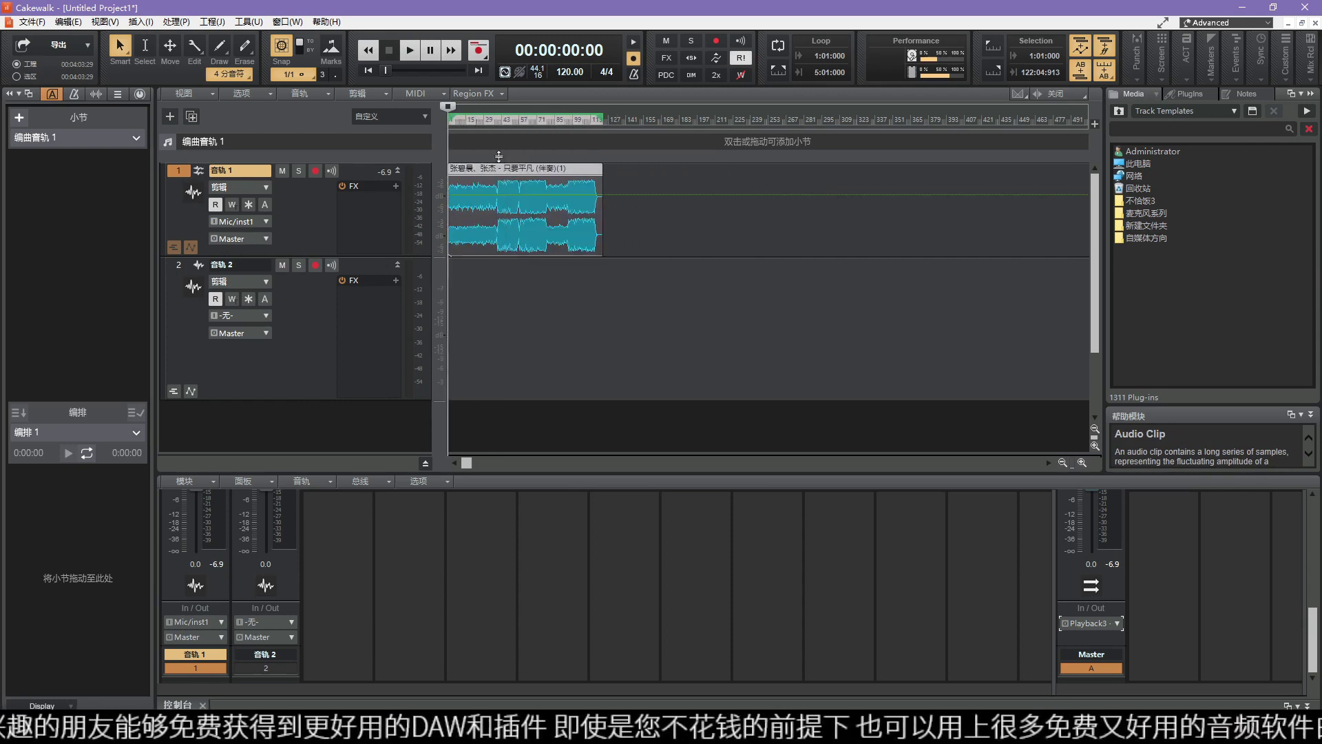
drag(510, 177, 716, 179)
key(ctrl+z)
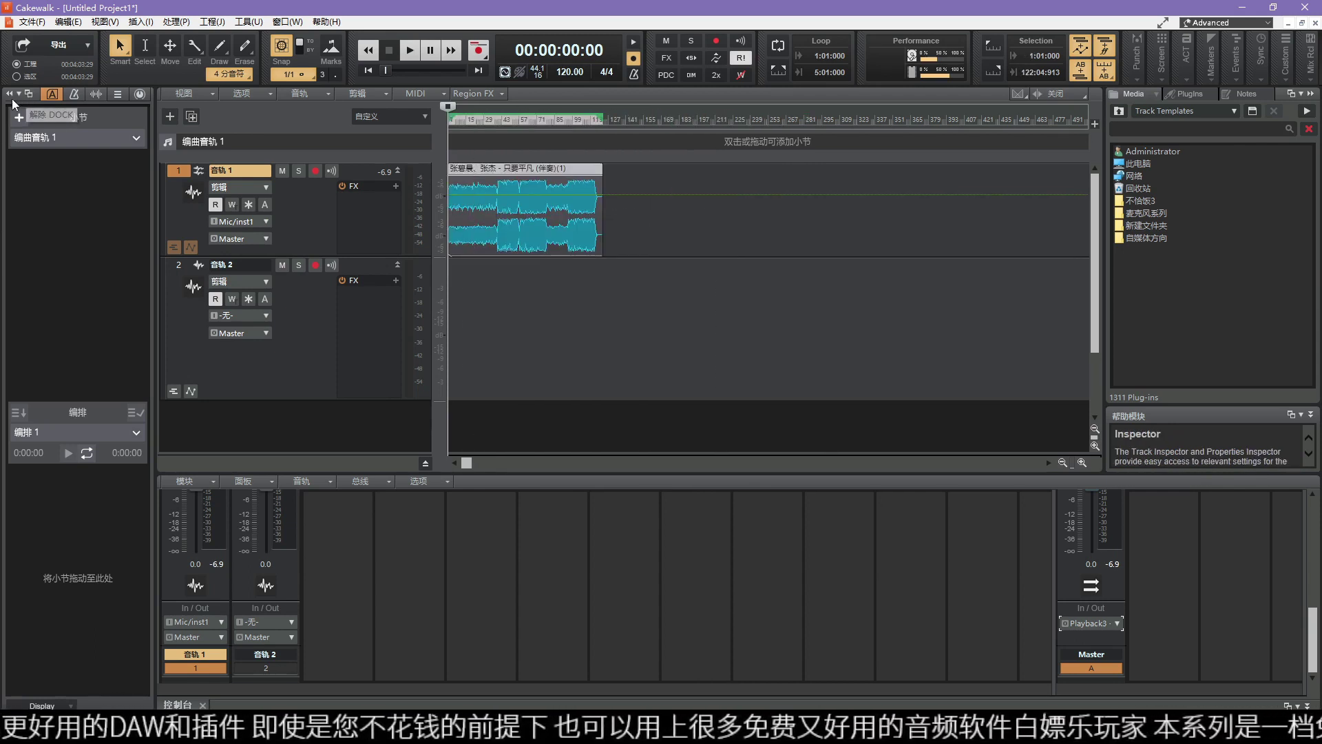
Step: Collapse and expand the Inspector several times, leaving it expanded
click(10, 95)
click(10, 95)
click(10, 95)
click(11, 95)
click(10, 95)
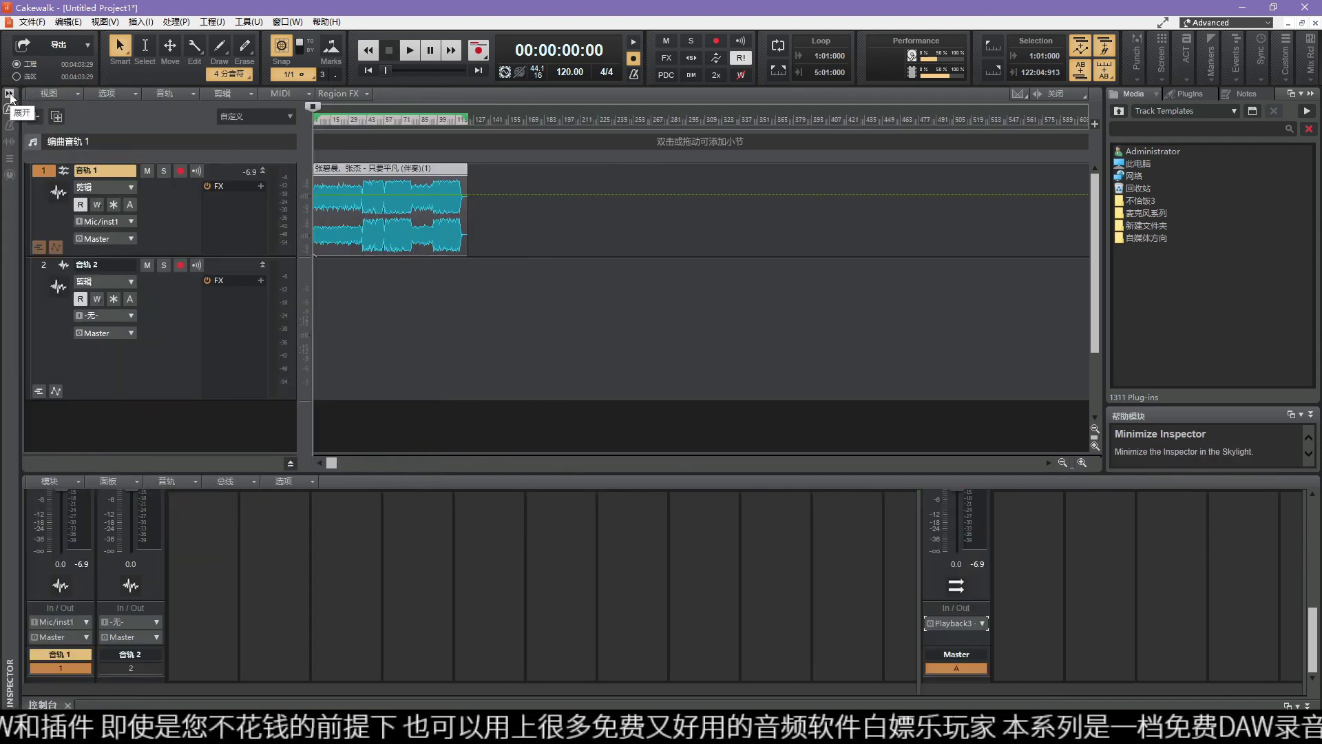
click(11, 95)
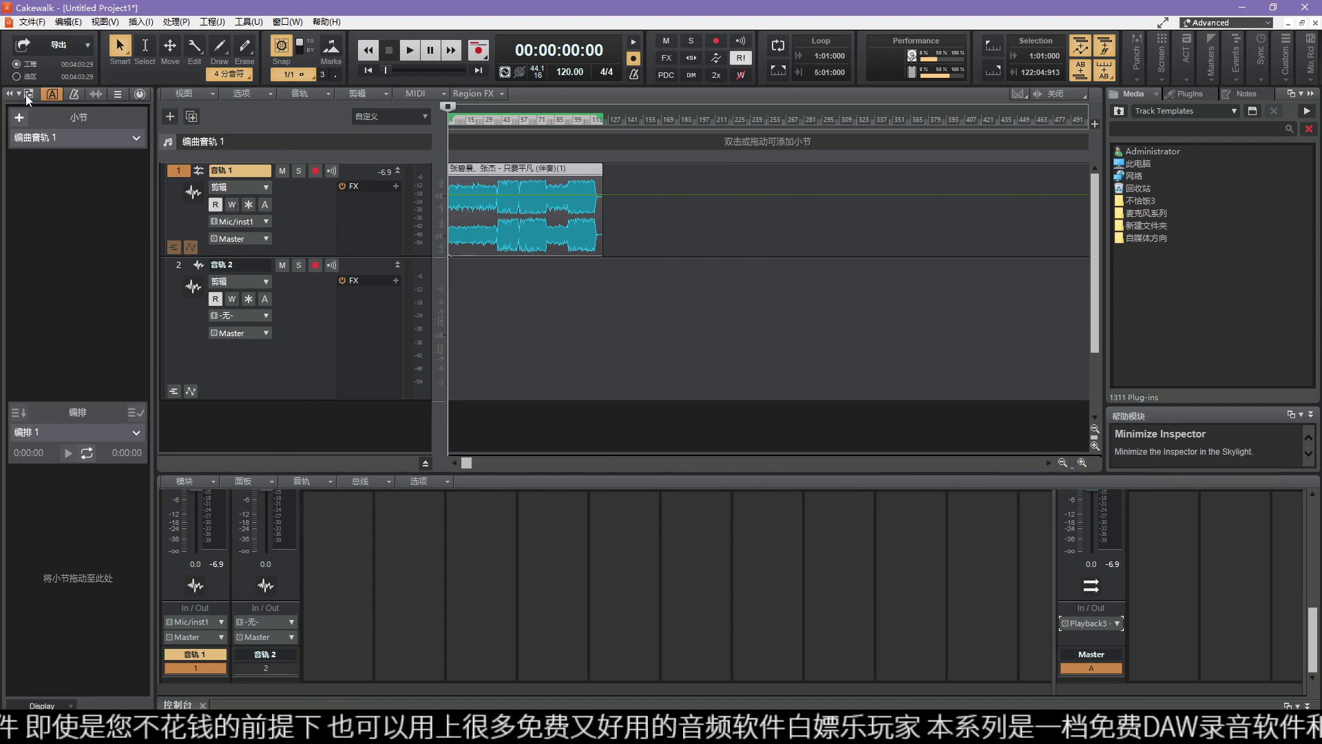
Step: Undock the Inspector into a floating window and dock it again, then collapse and expand it once
click(24, 95)
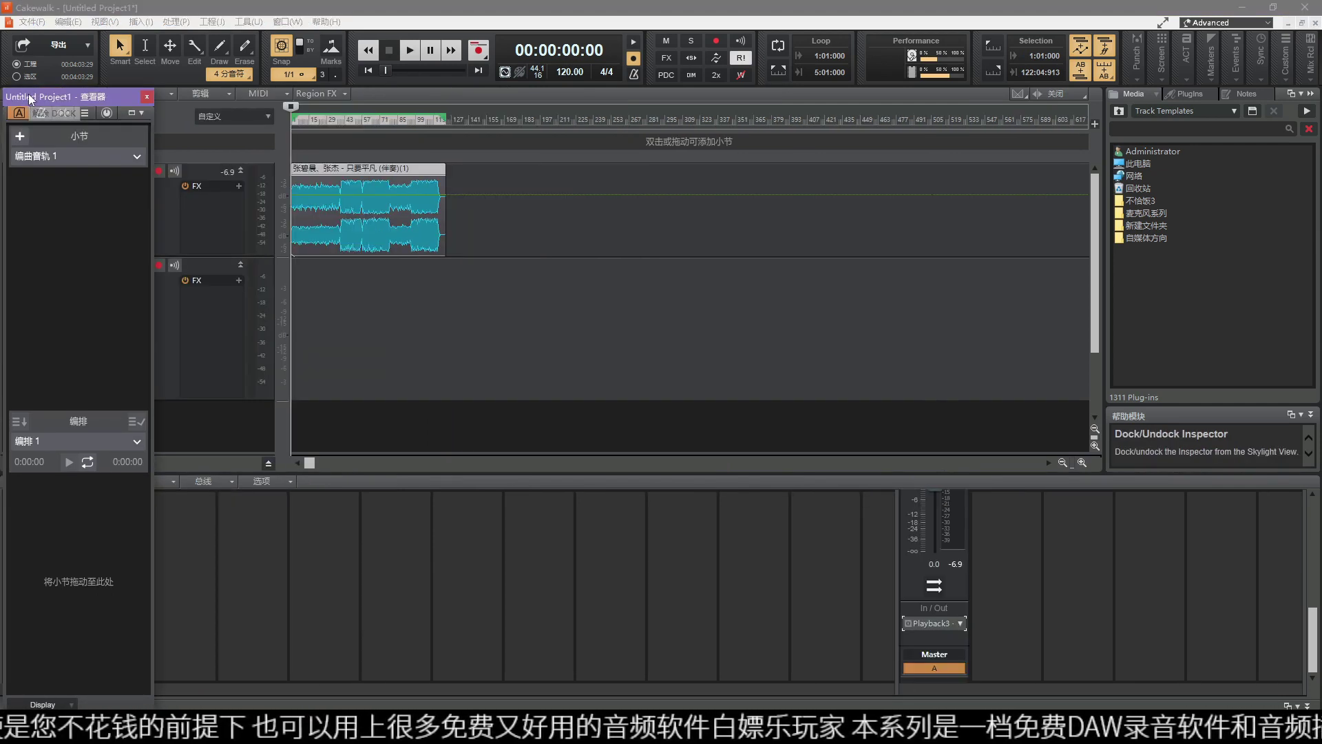
mouse_move(28, 95)
mouse_down()
mouse_move(266, 101)
mouse_move(27, 99)
mouse_up()
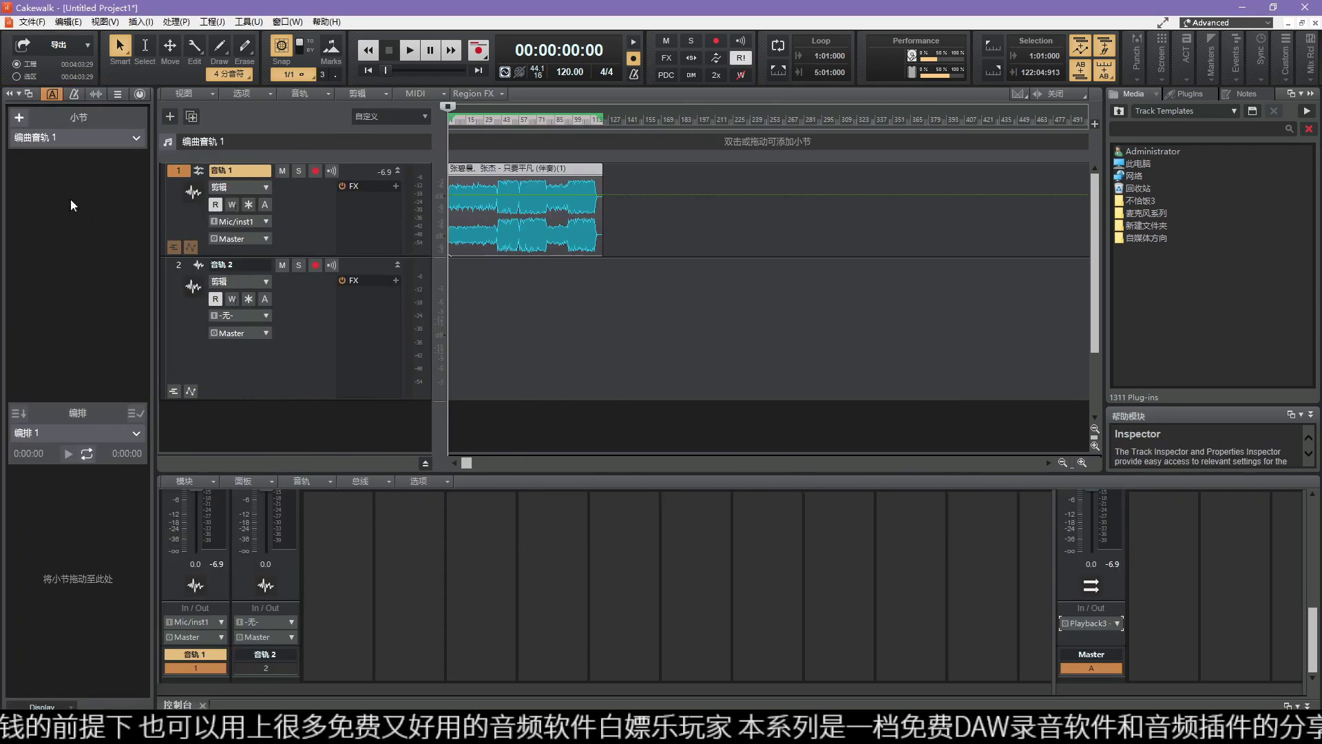
click(23, 95)
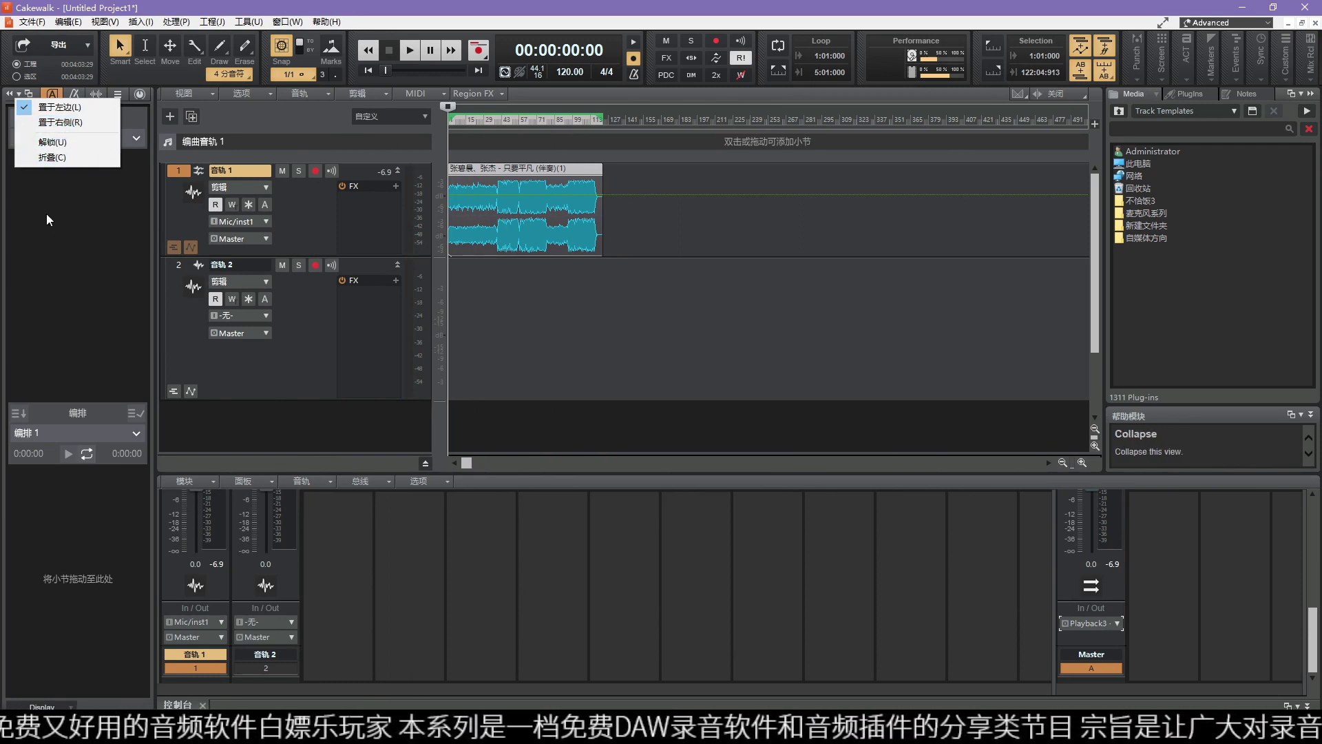
click(63, 159)
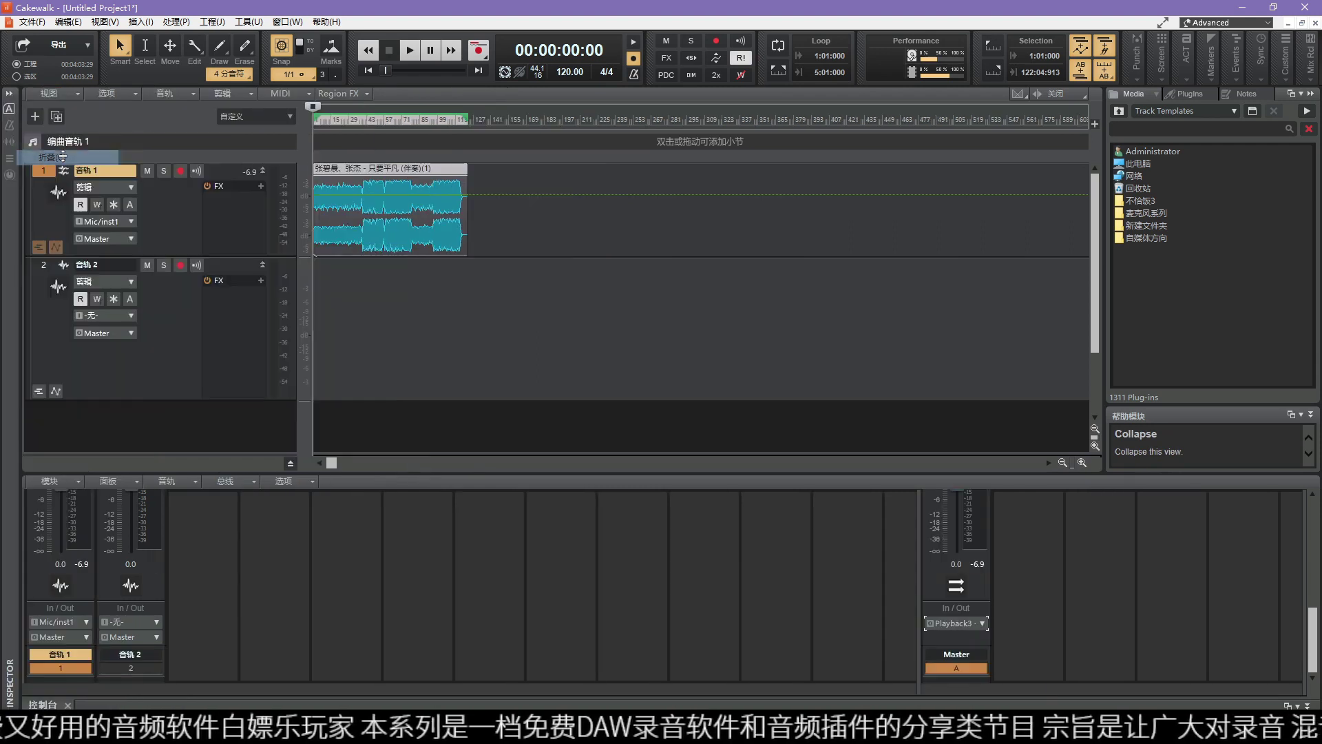
click(10, 94)
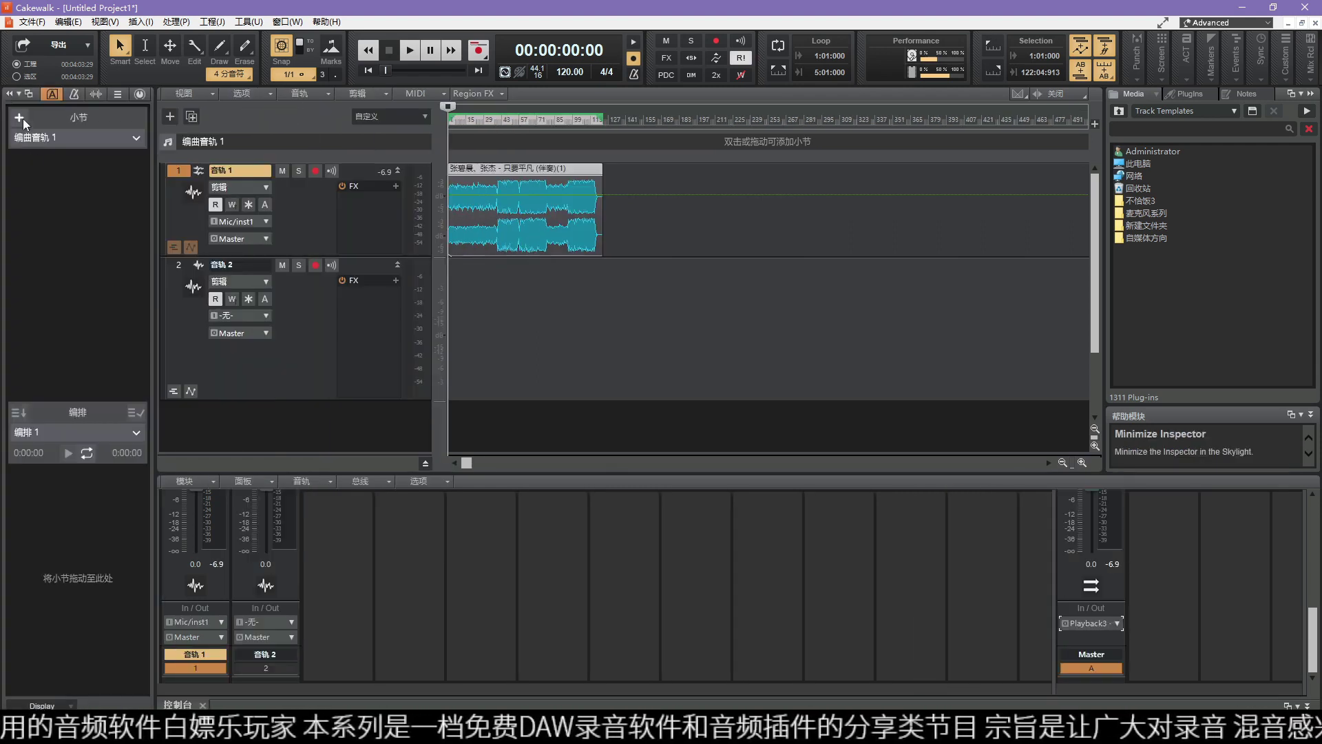
Step: Toggle the Arranger Inspector off and on, leaving it shown
click(53, 94)
click(53, 95)
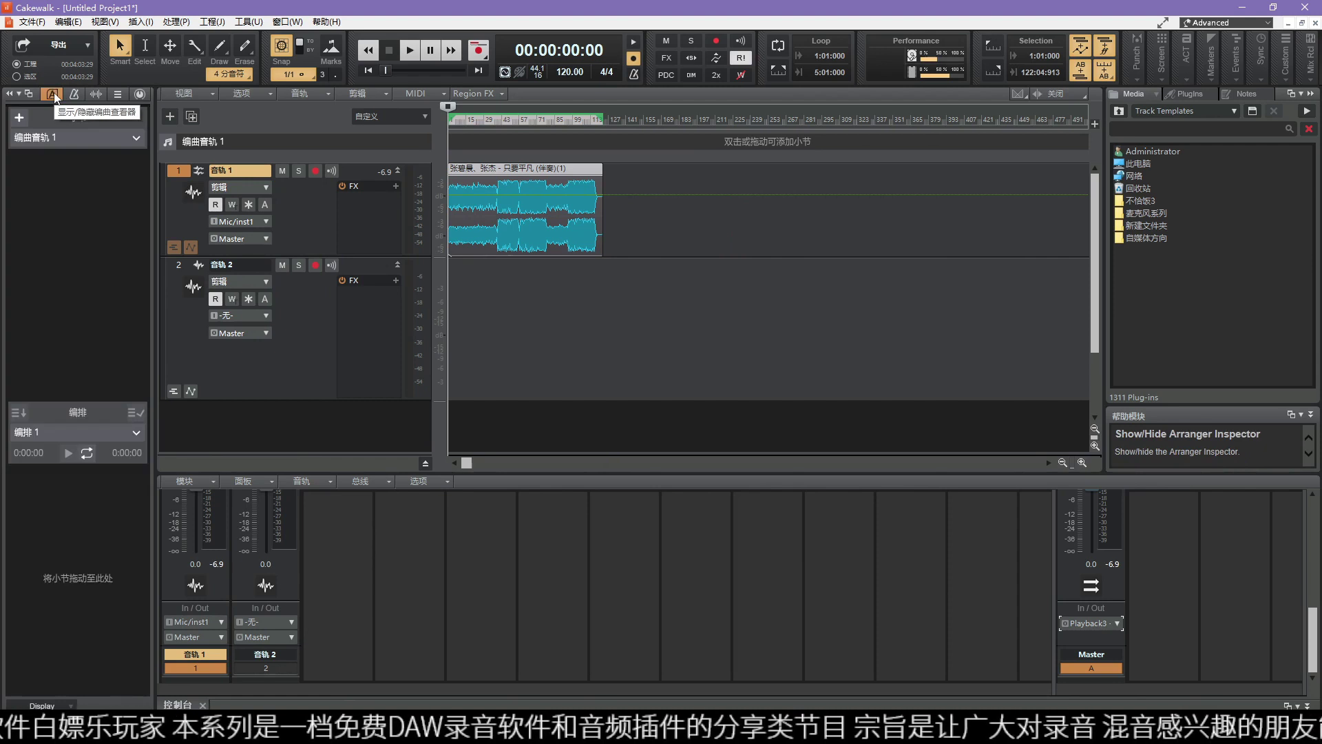
click(52, 95)
click(52, 95)
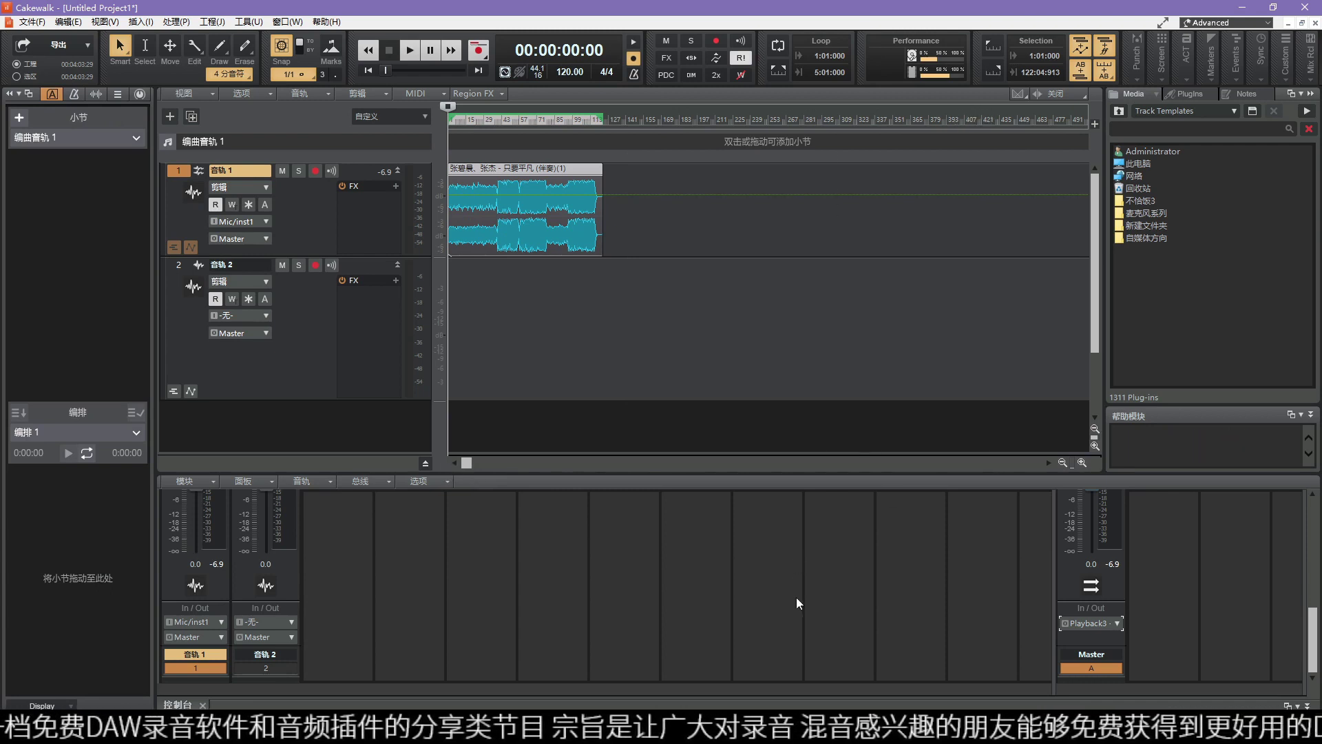
Step: Enlarge the timeline horizontally to view the track 1 waveform in more detail
click(1081, 462)
click(1082, 462)
click(1082, 463)
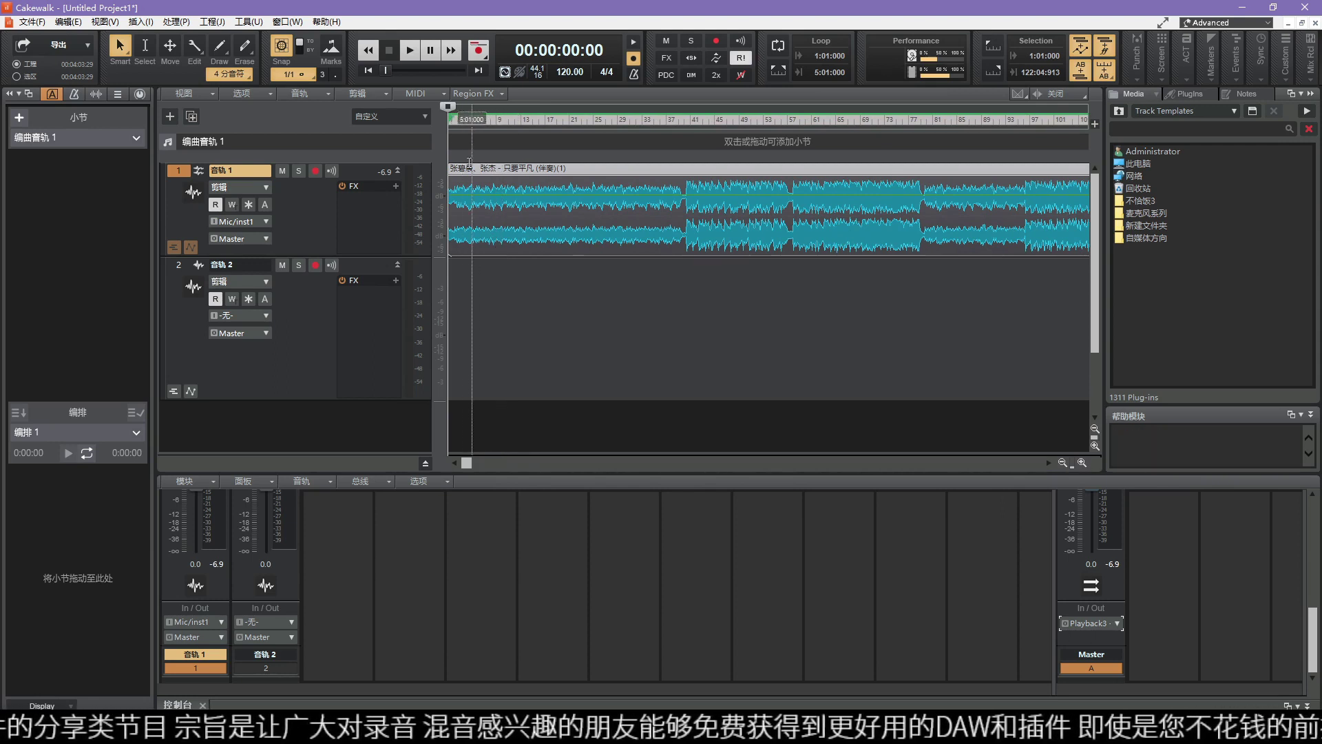
Step: Move the playhead to 00:01:16:00 and audition the song briefly from there
drag(449, 116, 679, 119)
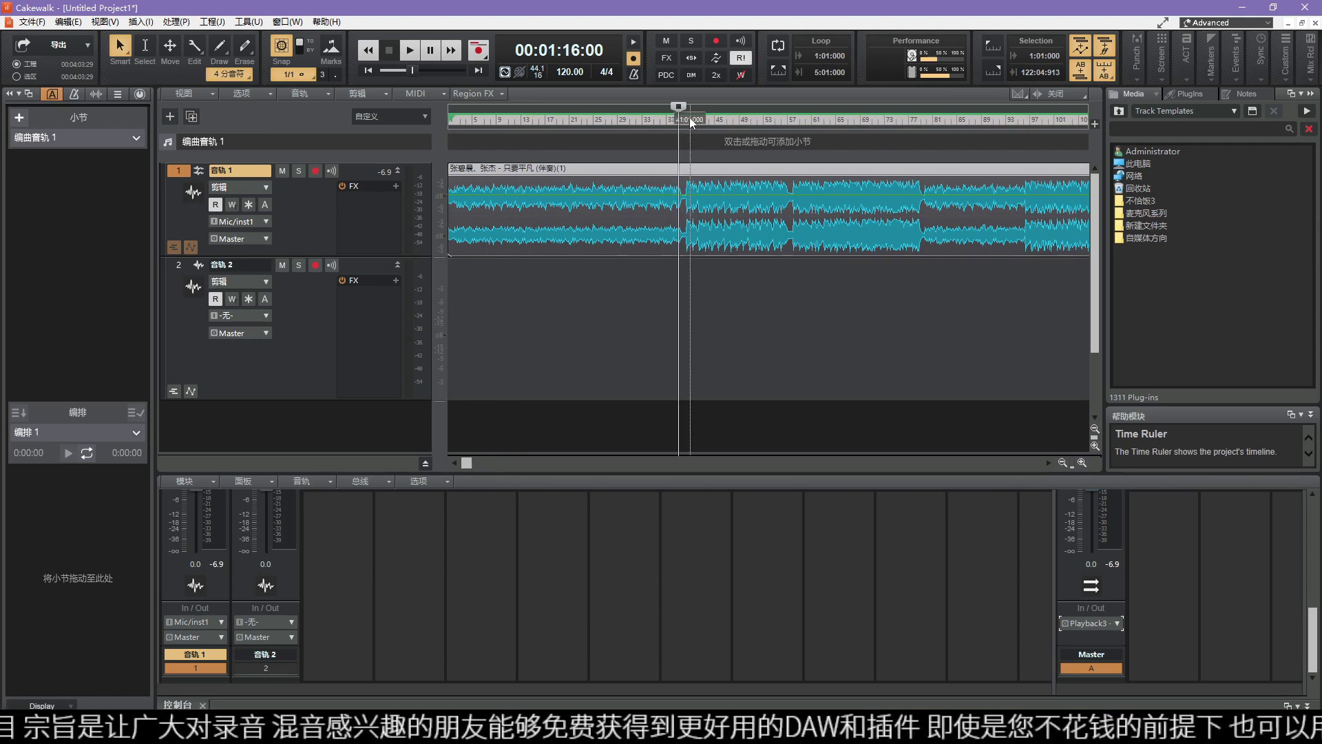
key(space)
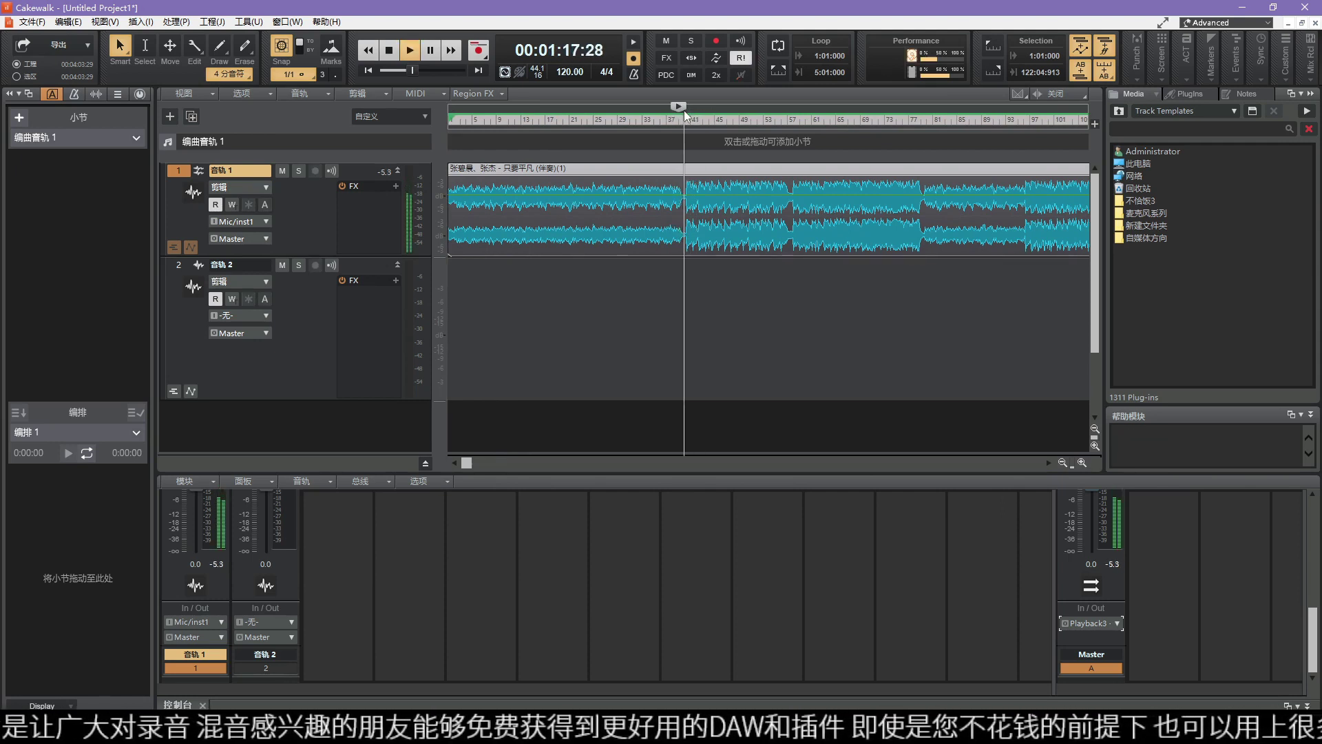
key(space)
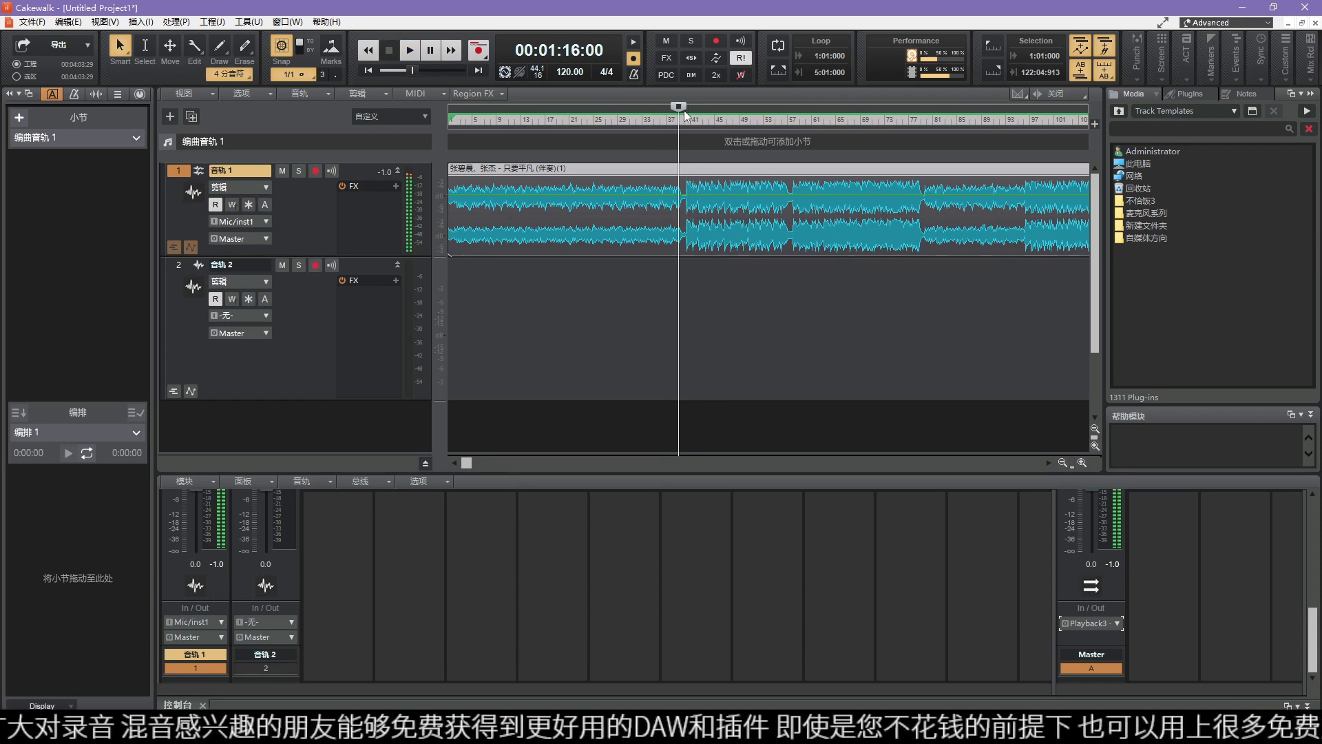
Step: Select the time range from 39:01:000 to 45:01:000 and create an arranger section from it
drag(676, 122, 709, 130)
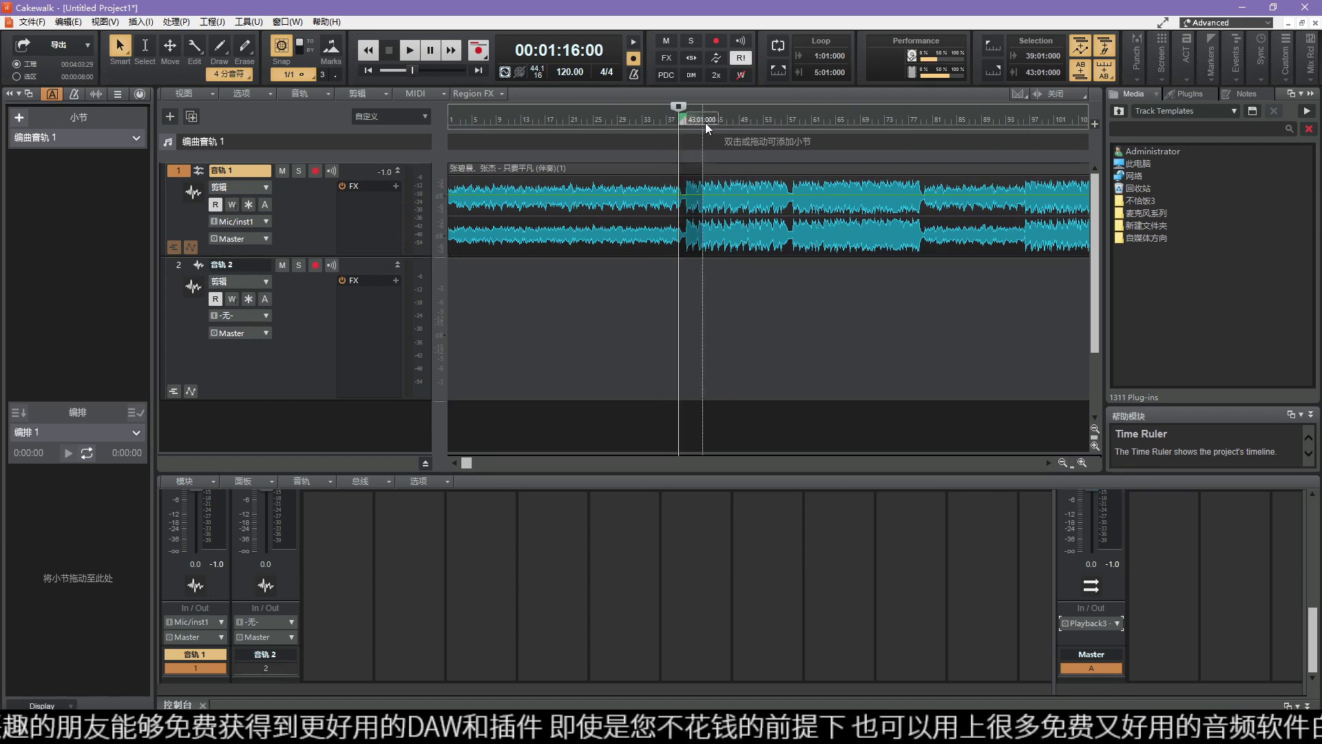
drag(701, 114, 714, 116)
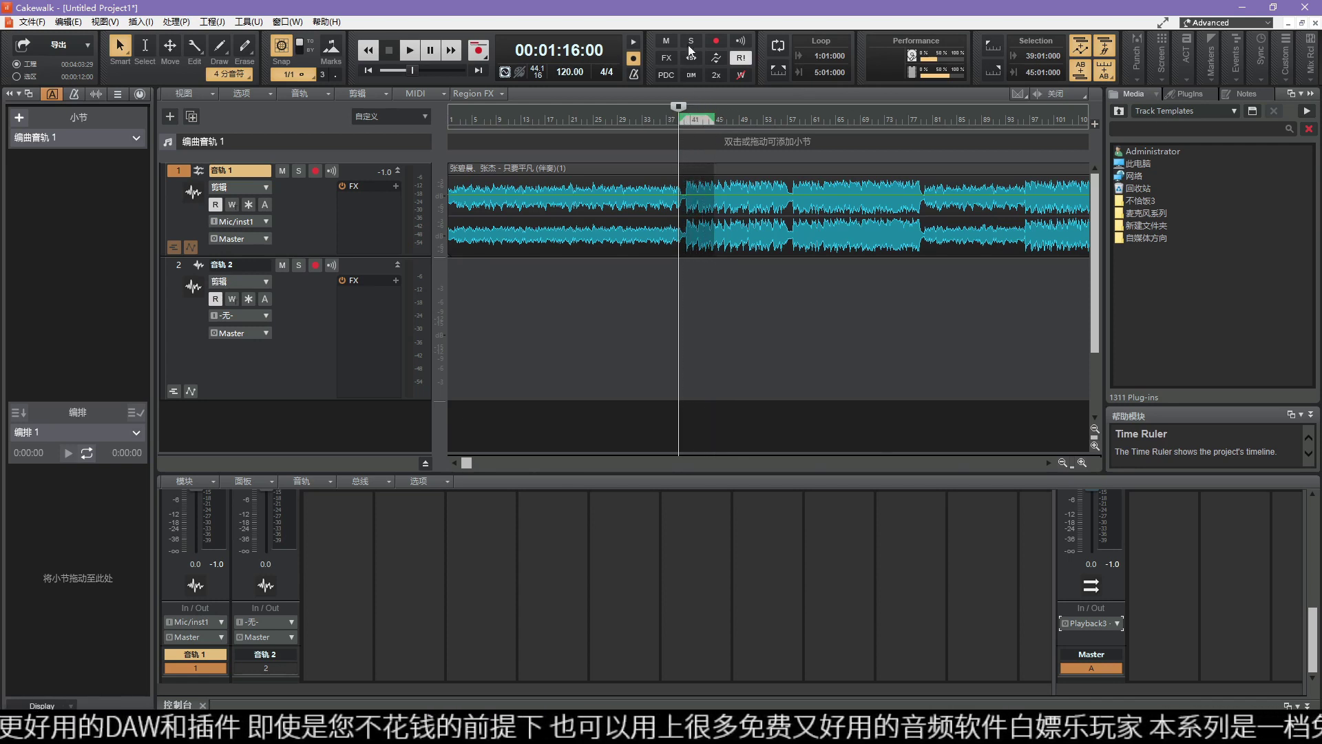
right_click(692, 118)
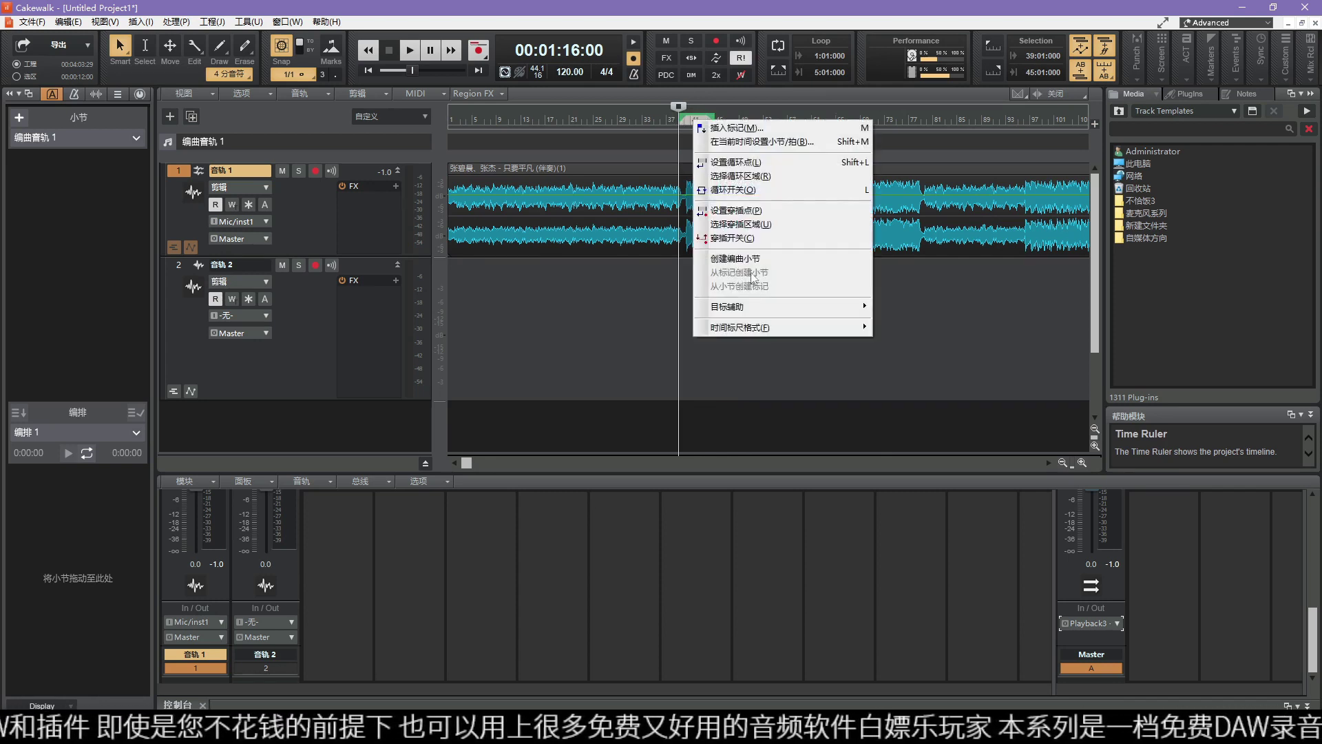
mouse_move(746, 308)
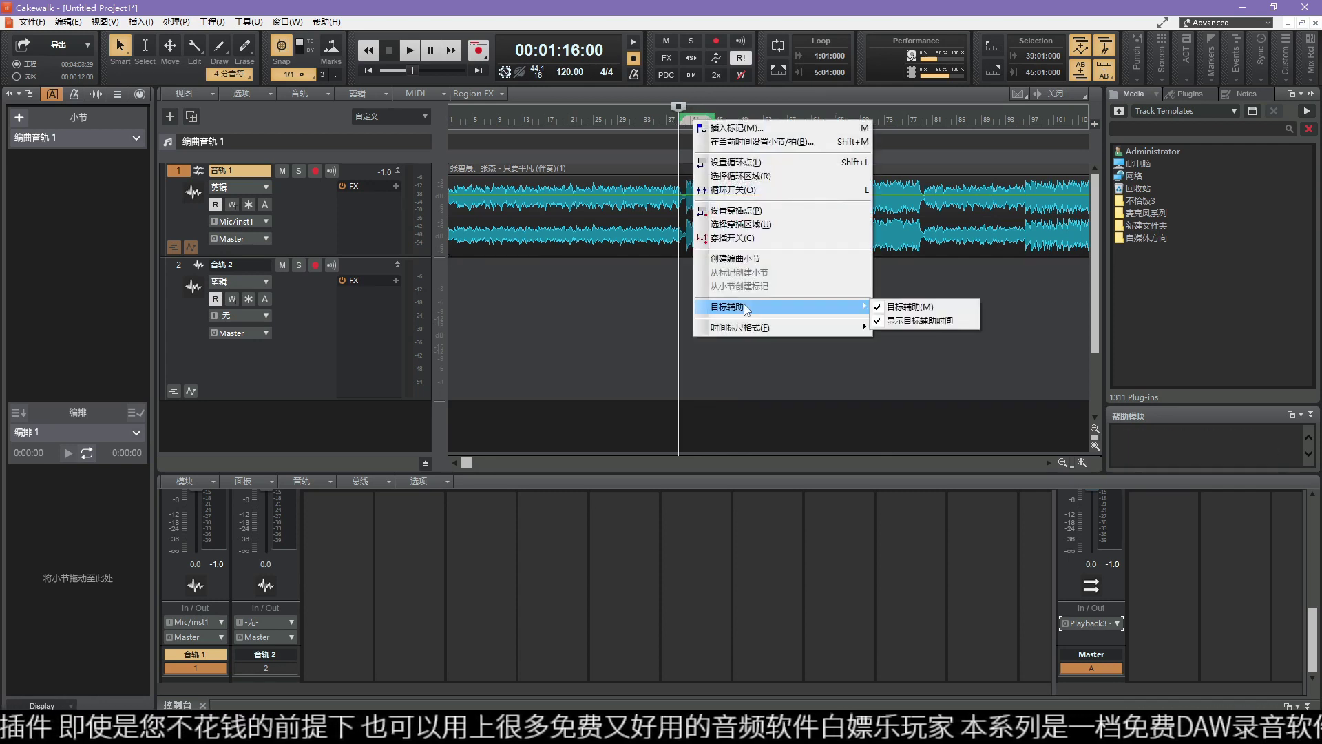
click(757, 260)
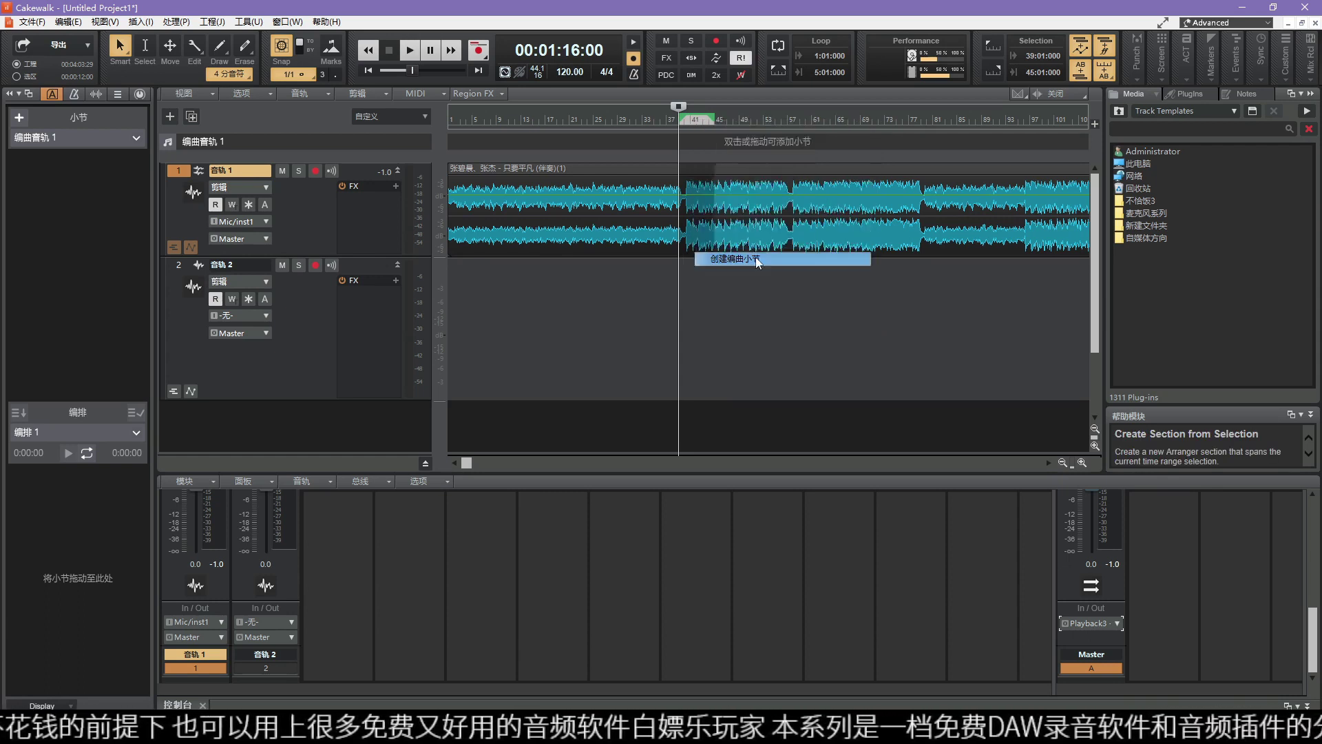
Step: Rename the new arranger section as 采1 and add it to arrangement 编排 1
double_click(48, 159)
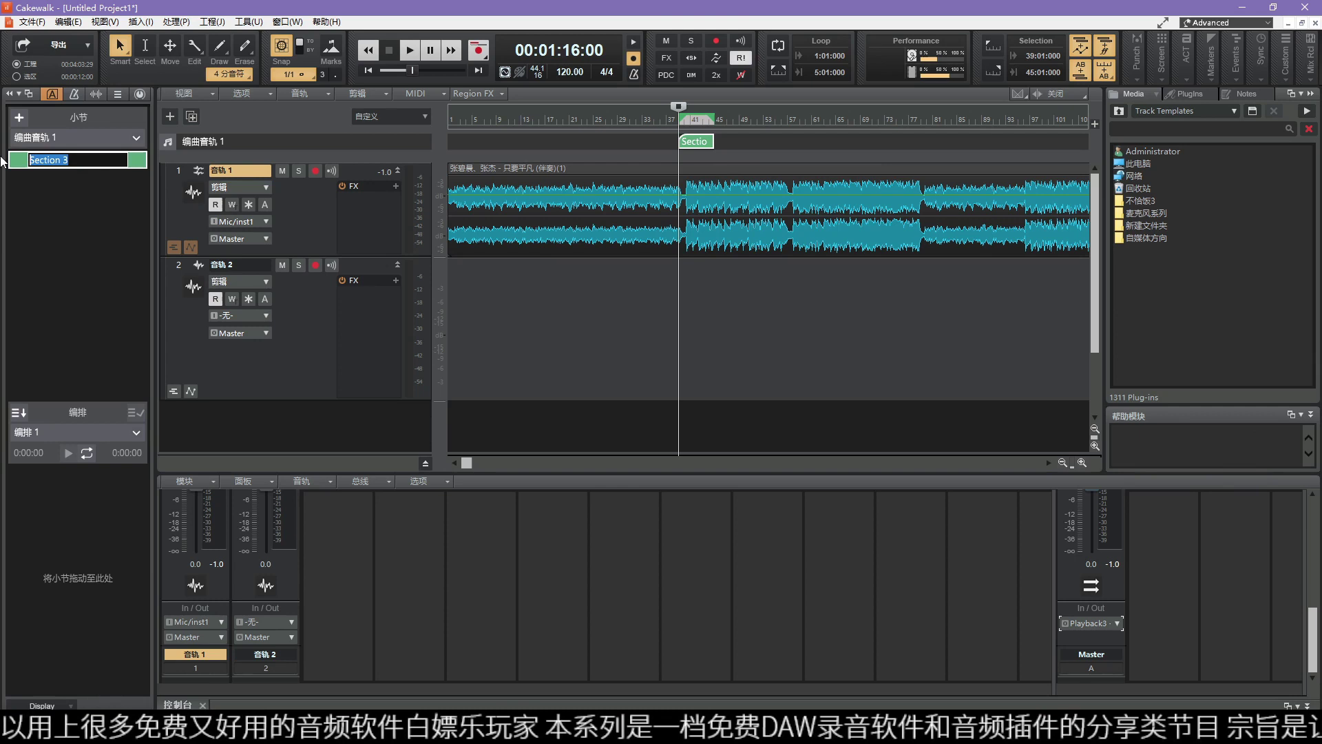
key(BackSpace)
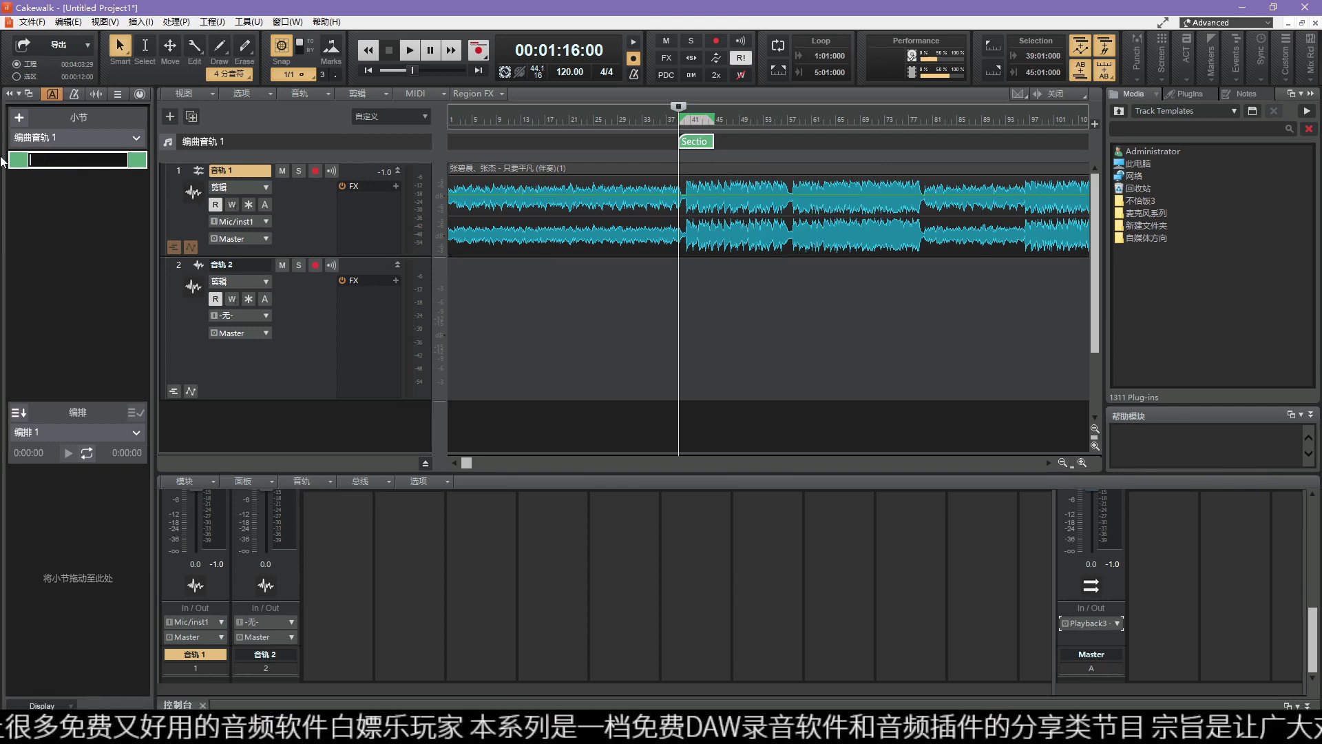
text(cai)
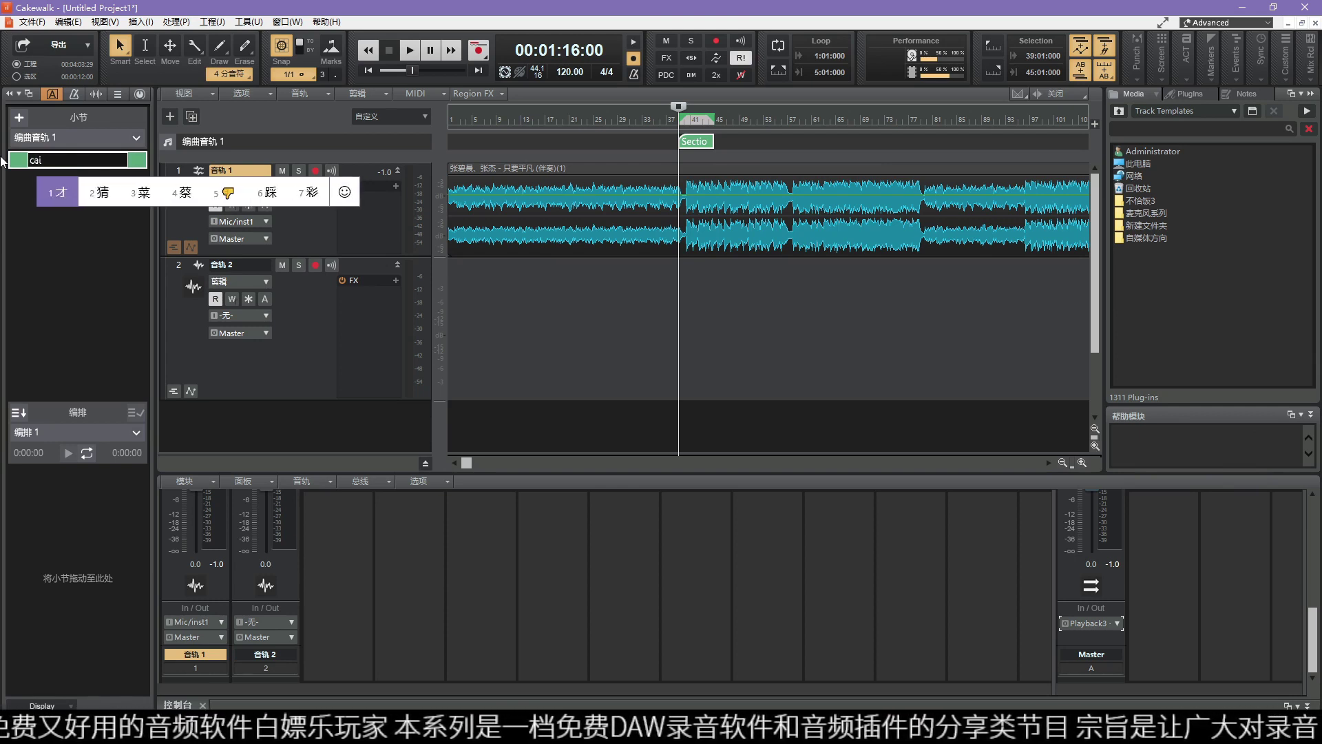
text(采1)
key(Return)
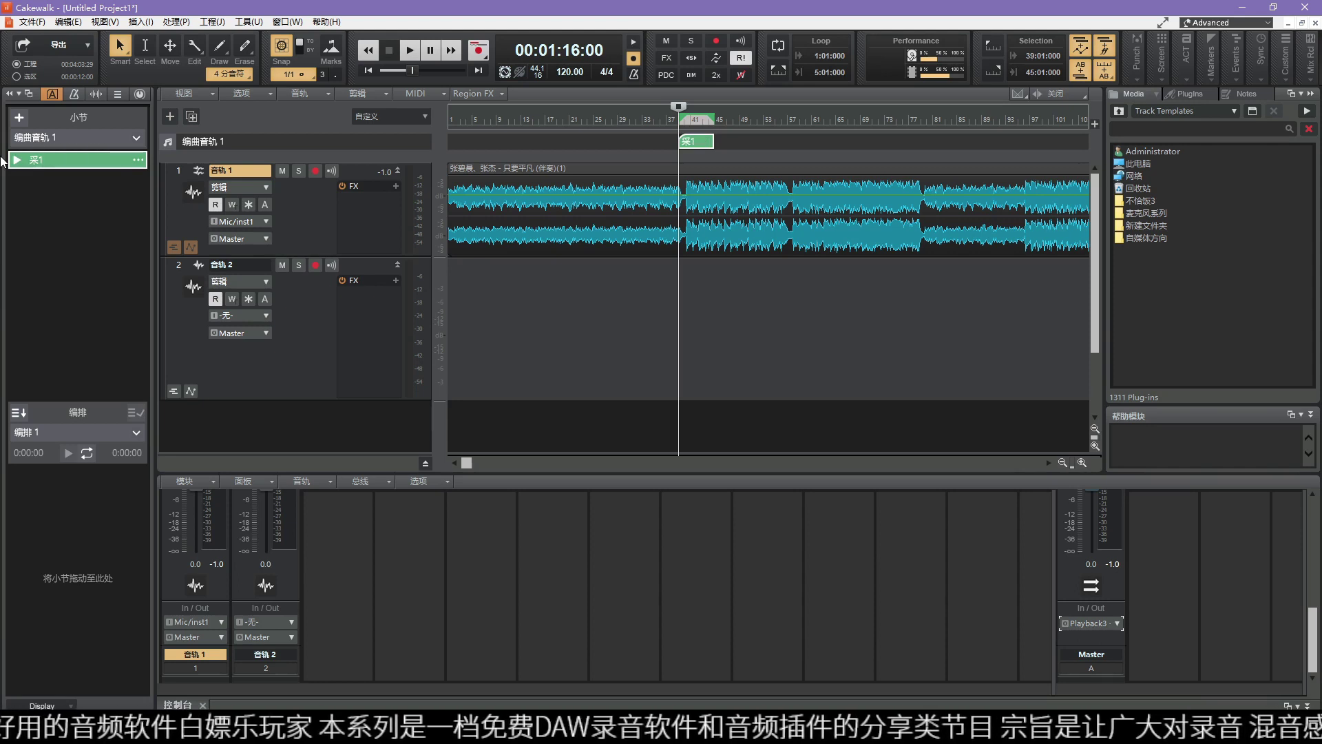
mouse_move(21, 160)
mouse_down()
mouse_move(82, 630)
mouse_move(56, 550)
mouse_move(47, 557)
mouse_up()
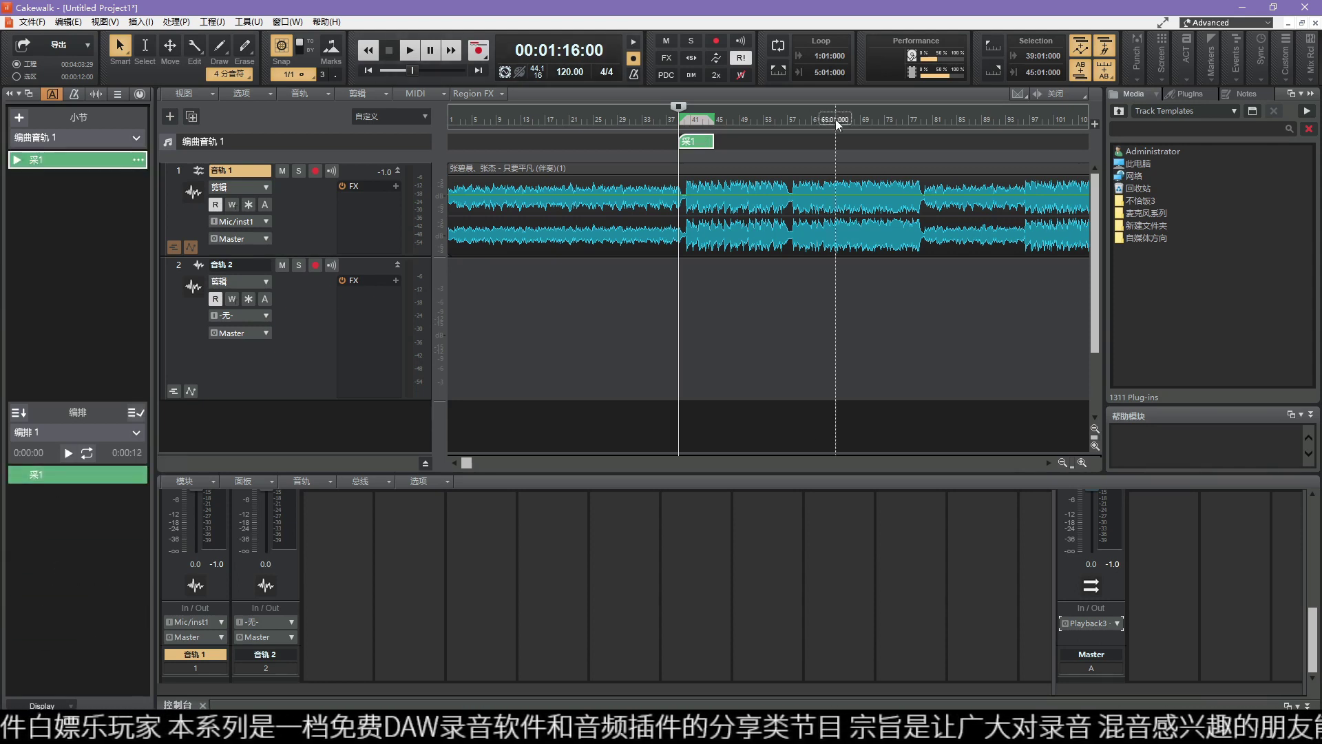
Step: Draw a second section on the arranger track from 56:01:000 to 63:01:000
click(779, 125)
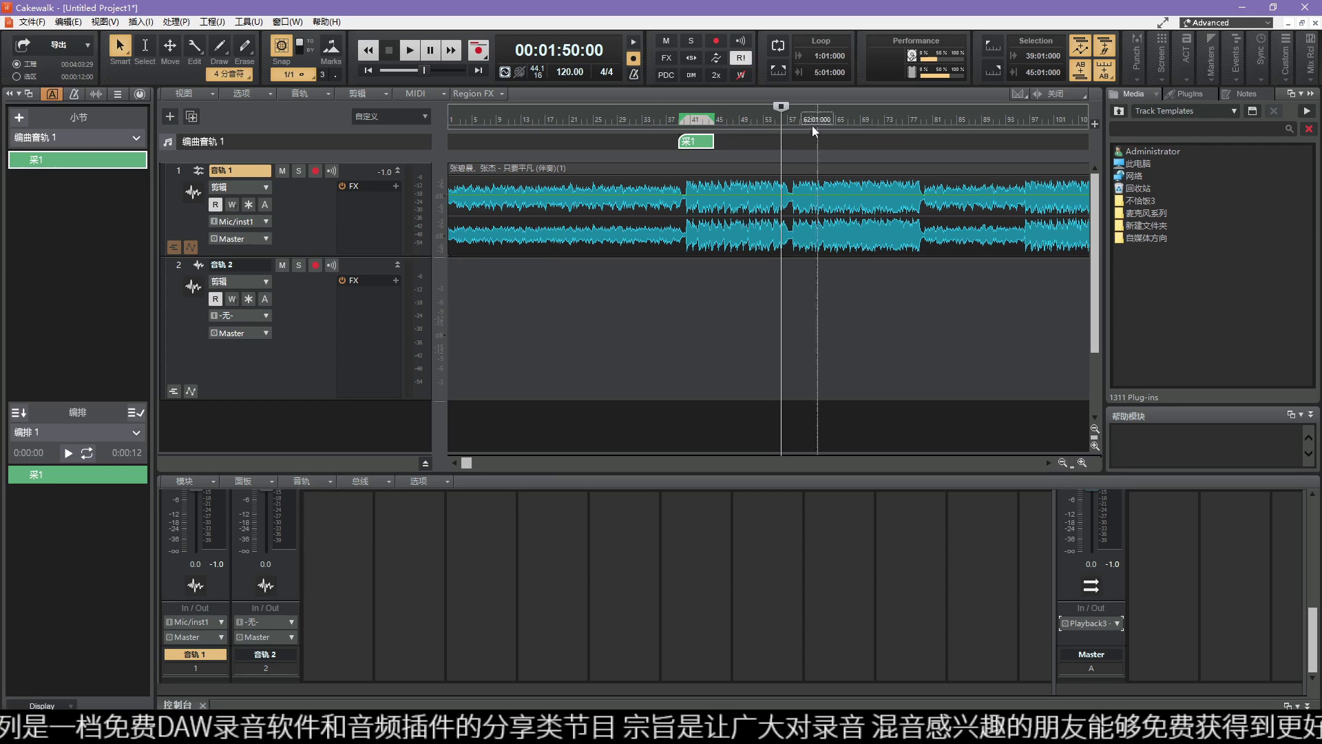
drag(781, 141, 824, 141)
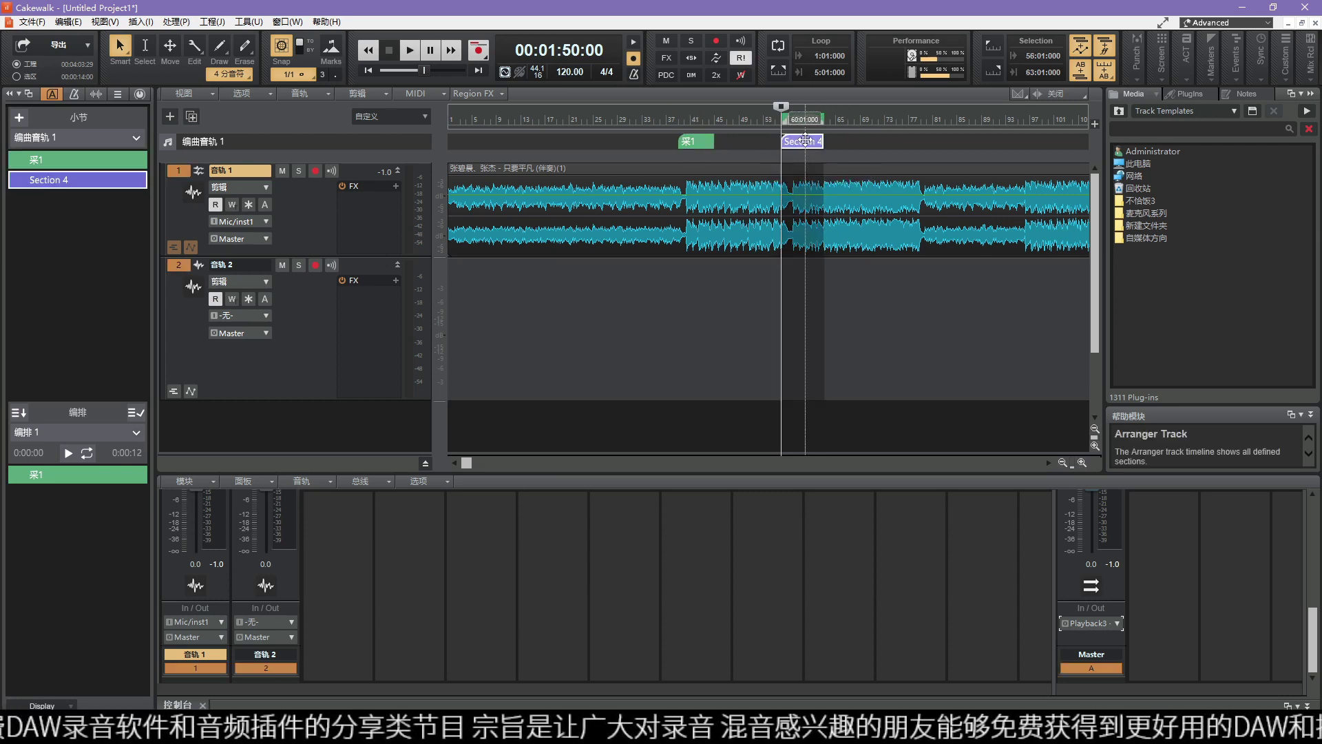
right_click(804, 141)
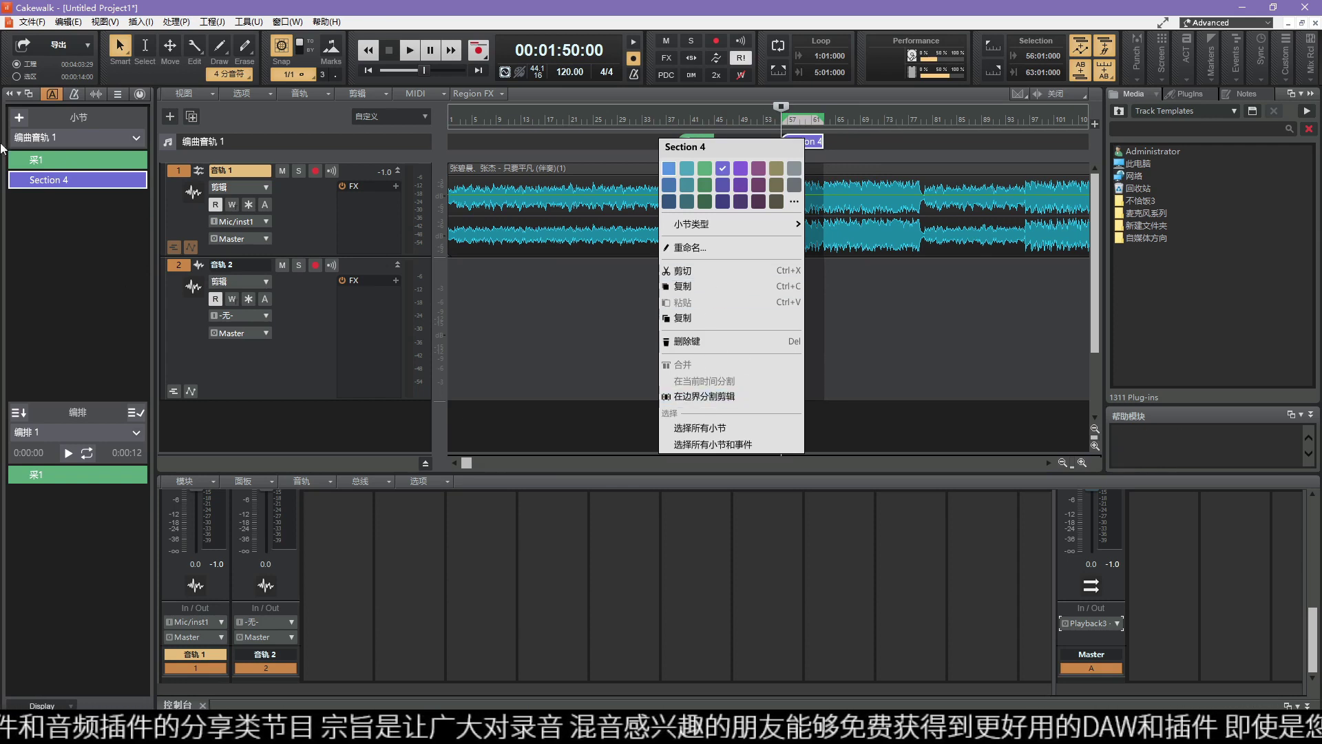
click(60, 187)
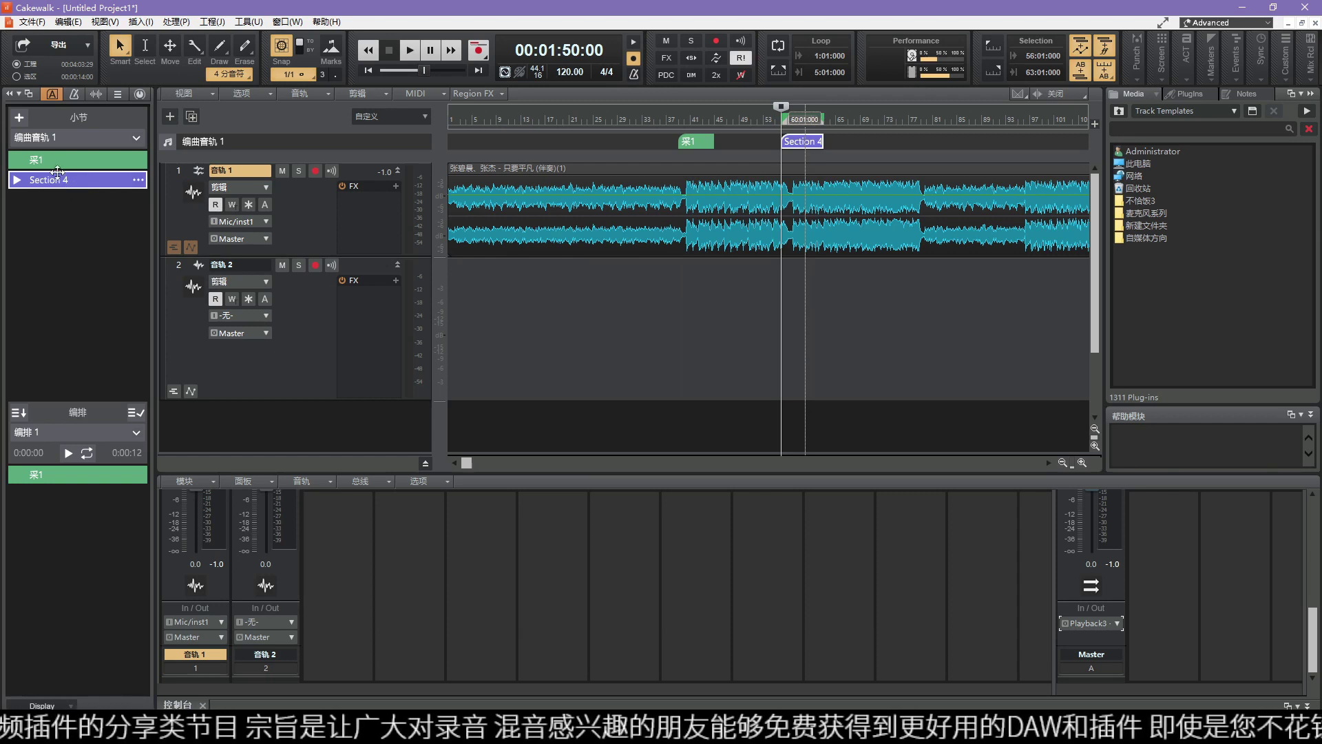
Step: Rename the second section as 采2 and add it to the arrangement below 采1
double_click(59, 179)
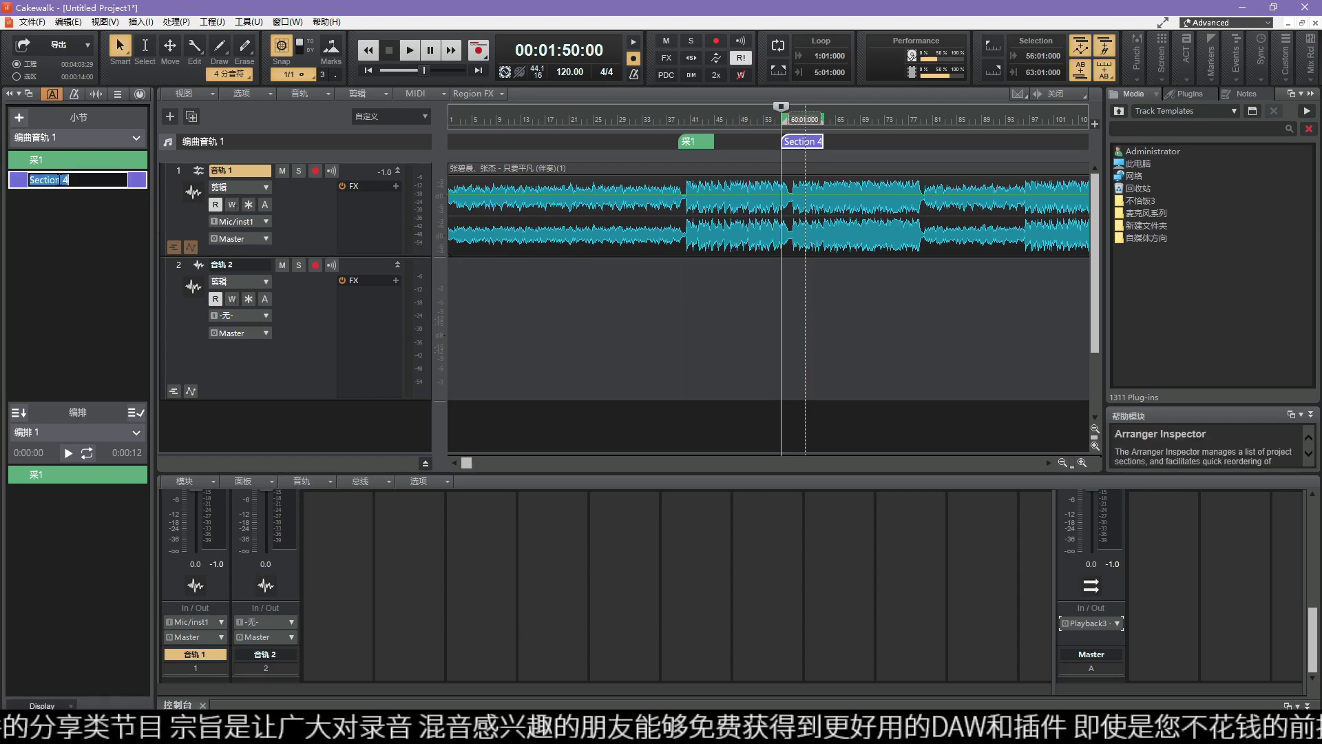
text(采2)
key(Return)
drag(69, 184, 82, 588)
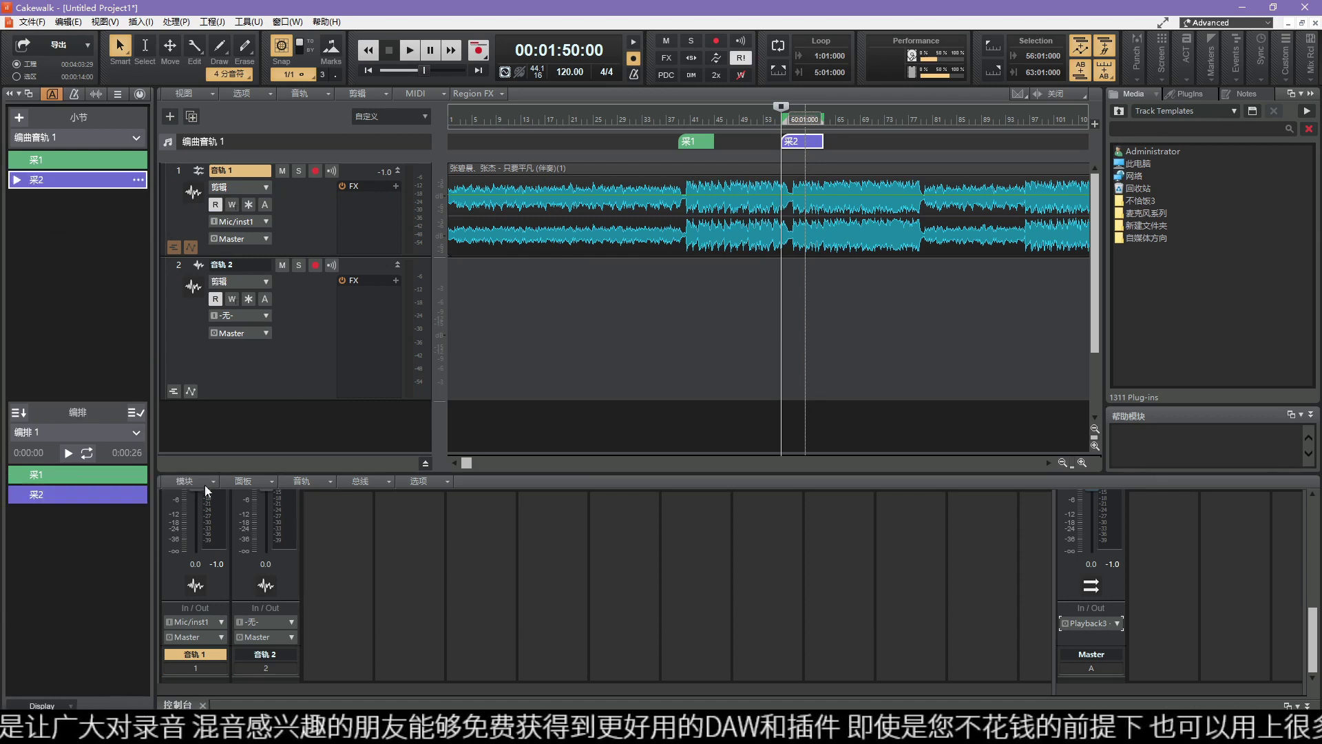
Step: Draw a third section on the arranger track from 71:01:000 to 82:01:000
click(853, 125)
click(872, 126)
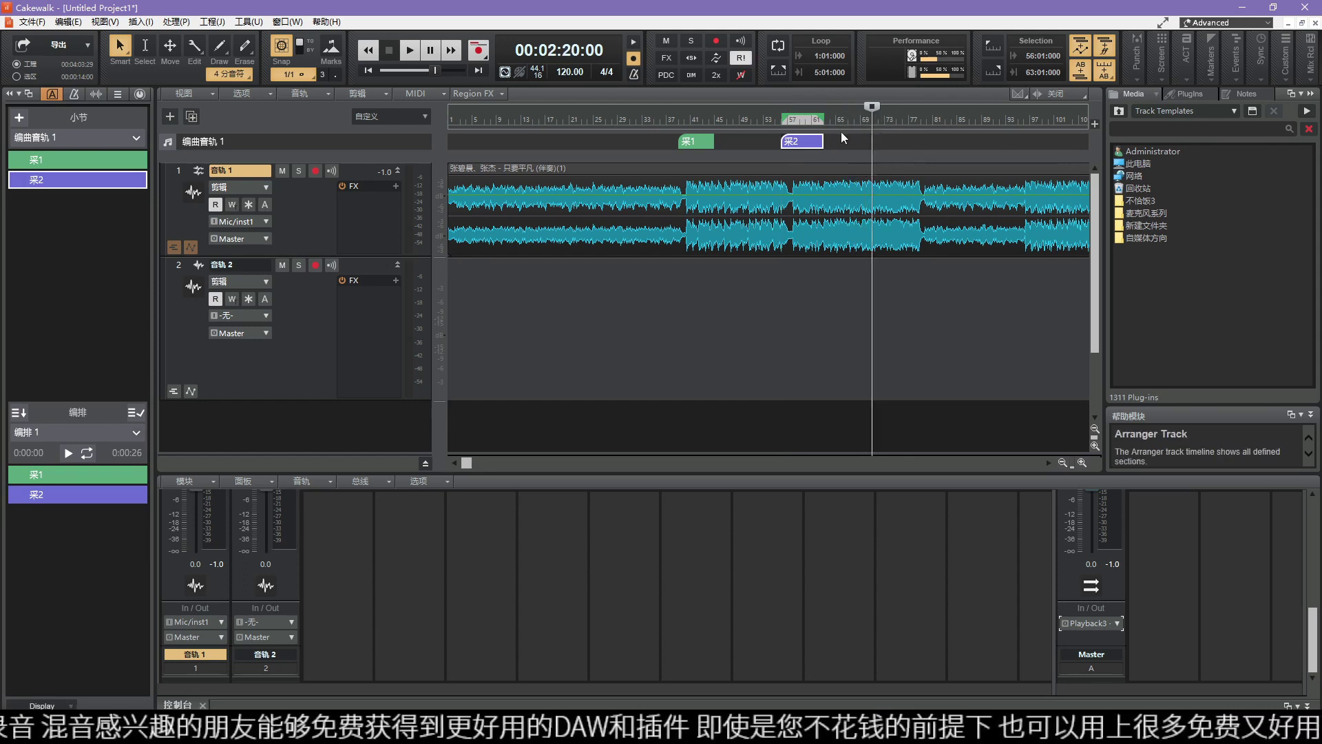
drag(874, 138, 938, 138)
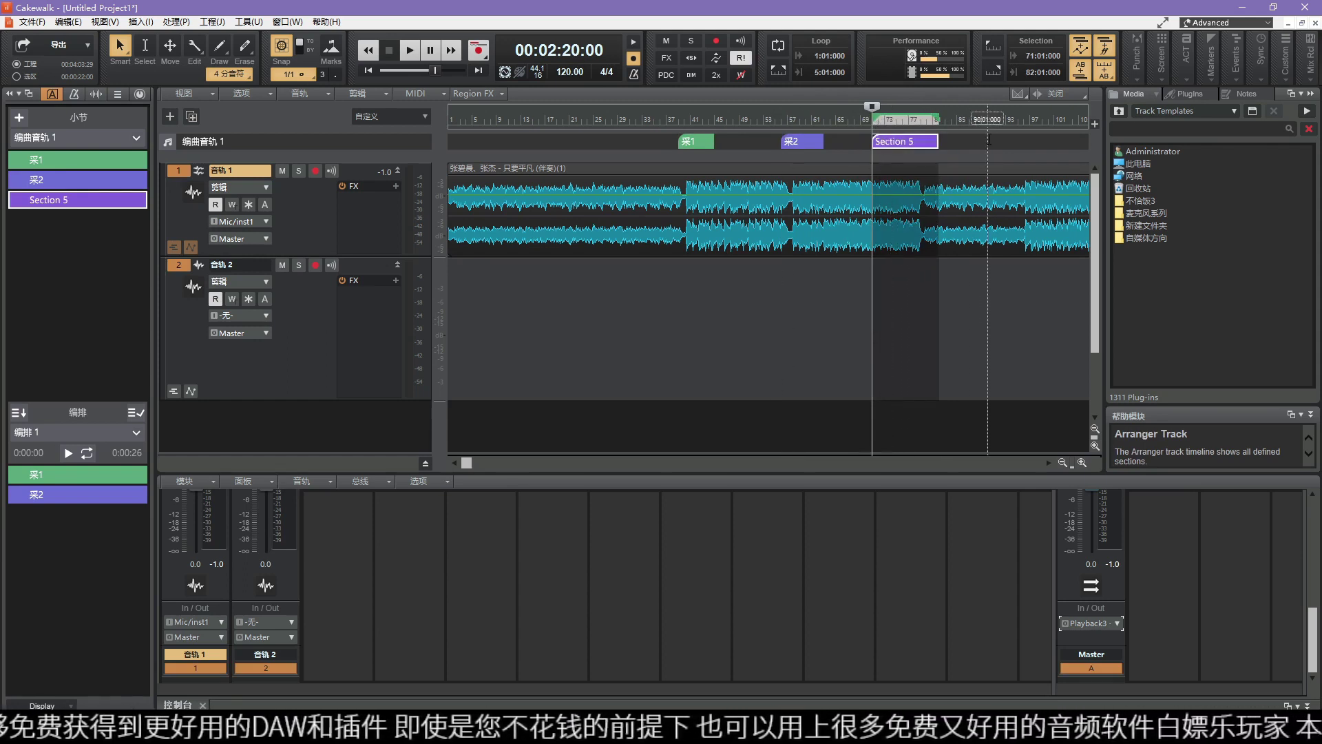
Step: Rename the third section as 采3 and add it to the arrangement below 采2
double_click(77, 199)
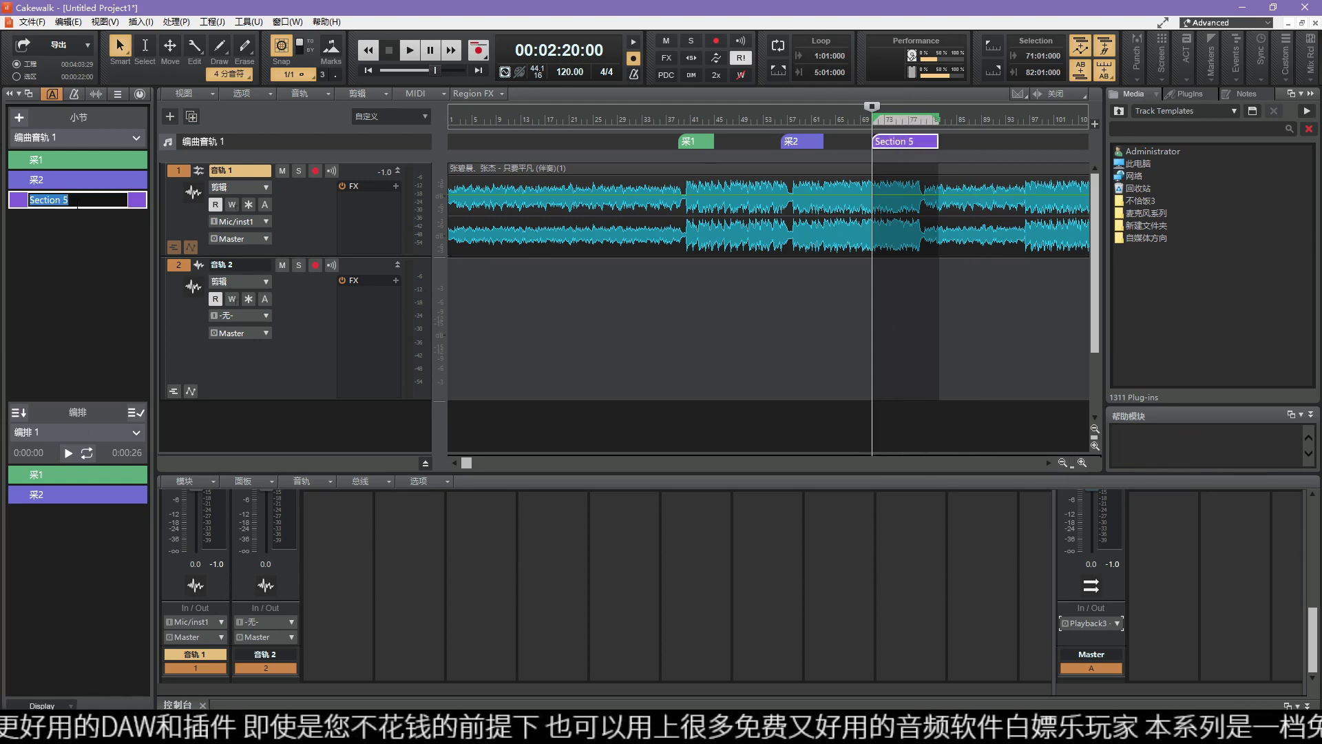
text(采样)
key(BackSpace)
text(3)
key(Return)
drag(76, 202, 62, 520)
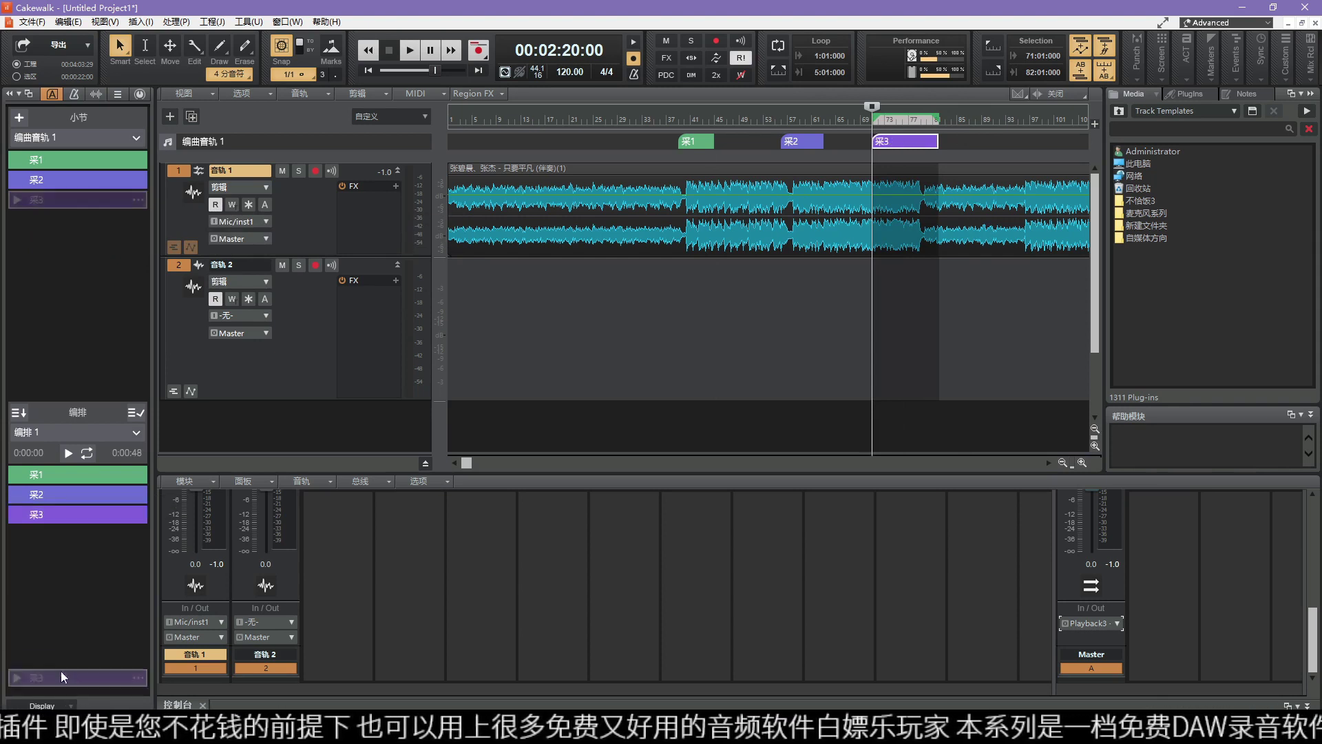
Step: Play the arrangement from 采1, jump ahead to 采2, and stop playback during 采3
click(68, 453)
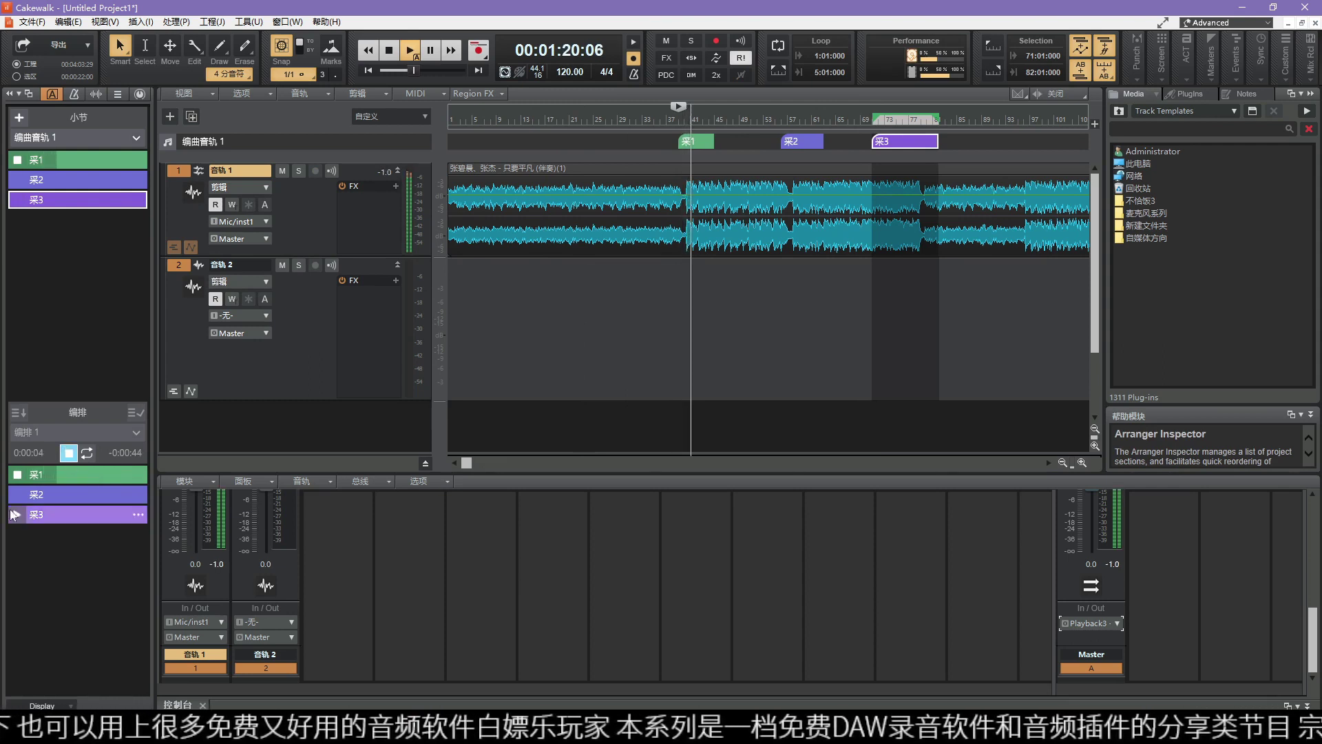
mouse_move(20, 494)
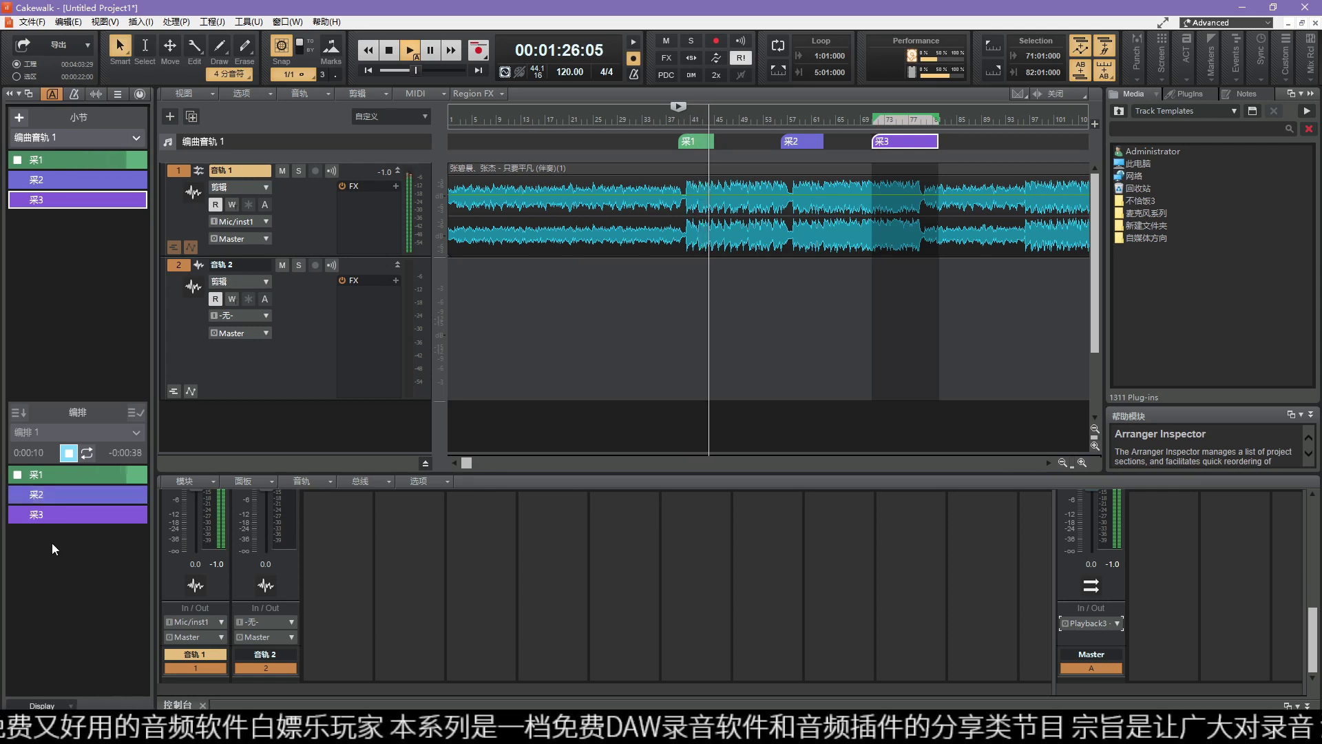
click(17, 494)
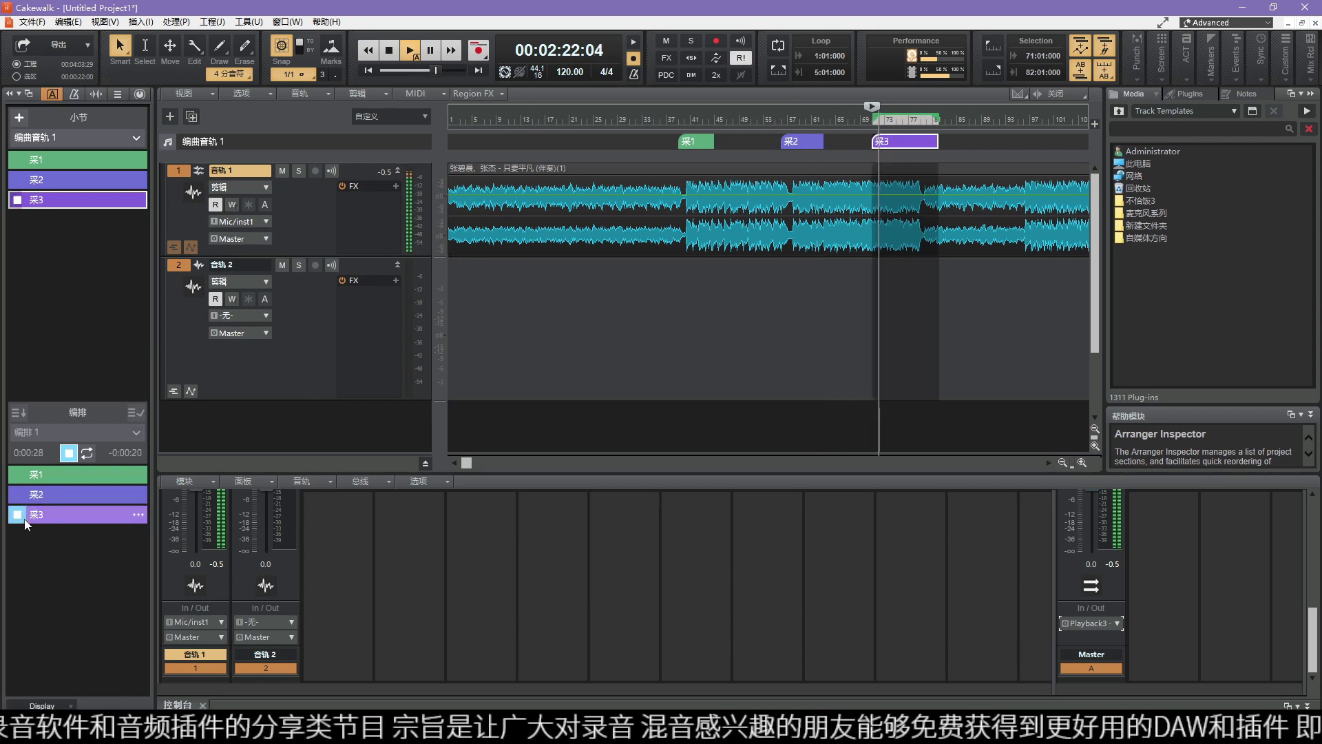
click(16, 514)
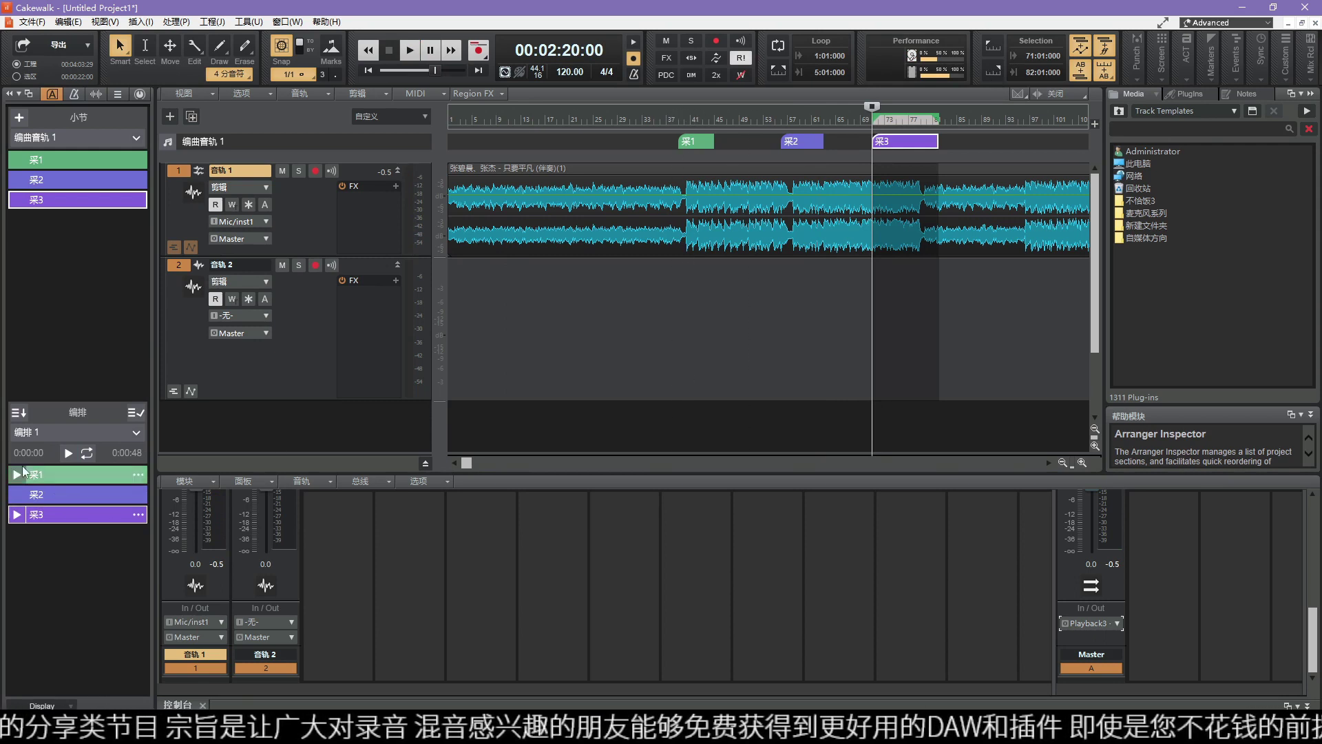
Step: Append 采3 to the arrangement a second time and delete the duplicate entry
click(25, 412)
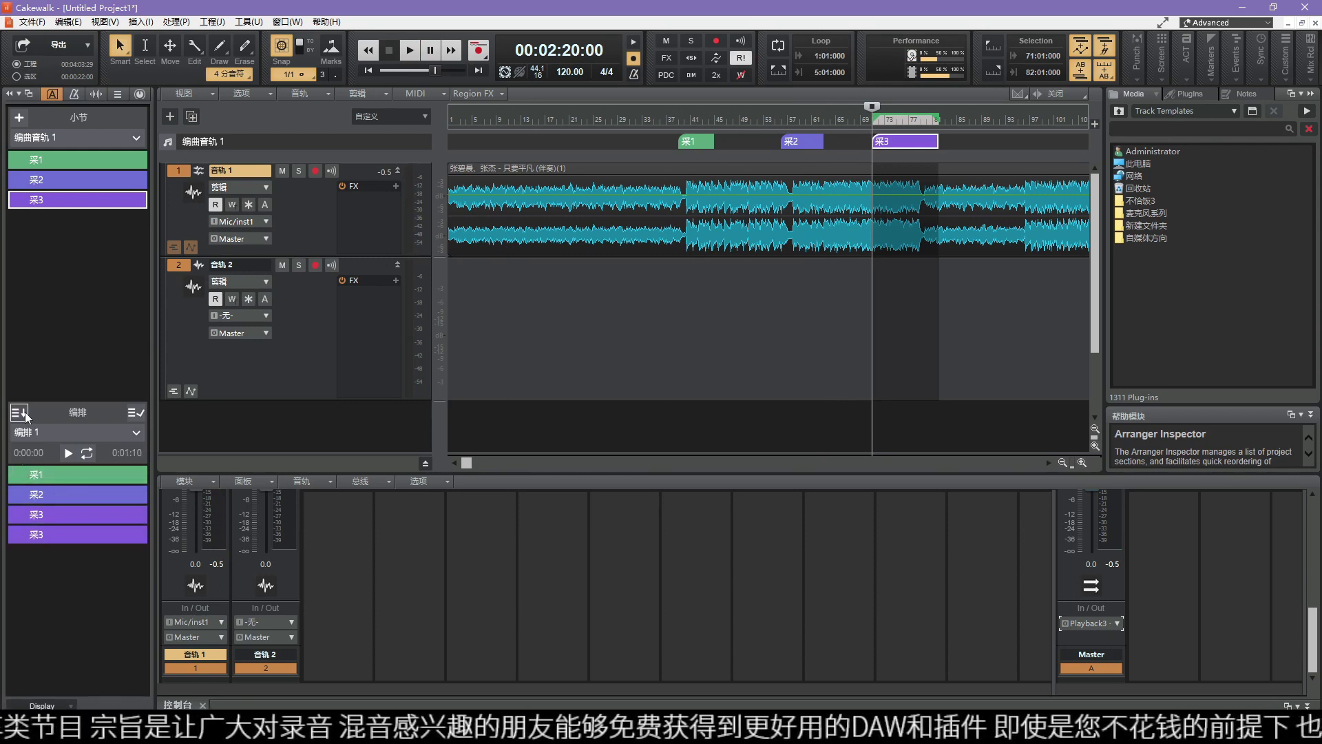
right_click(61, 535)
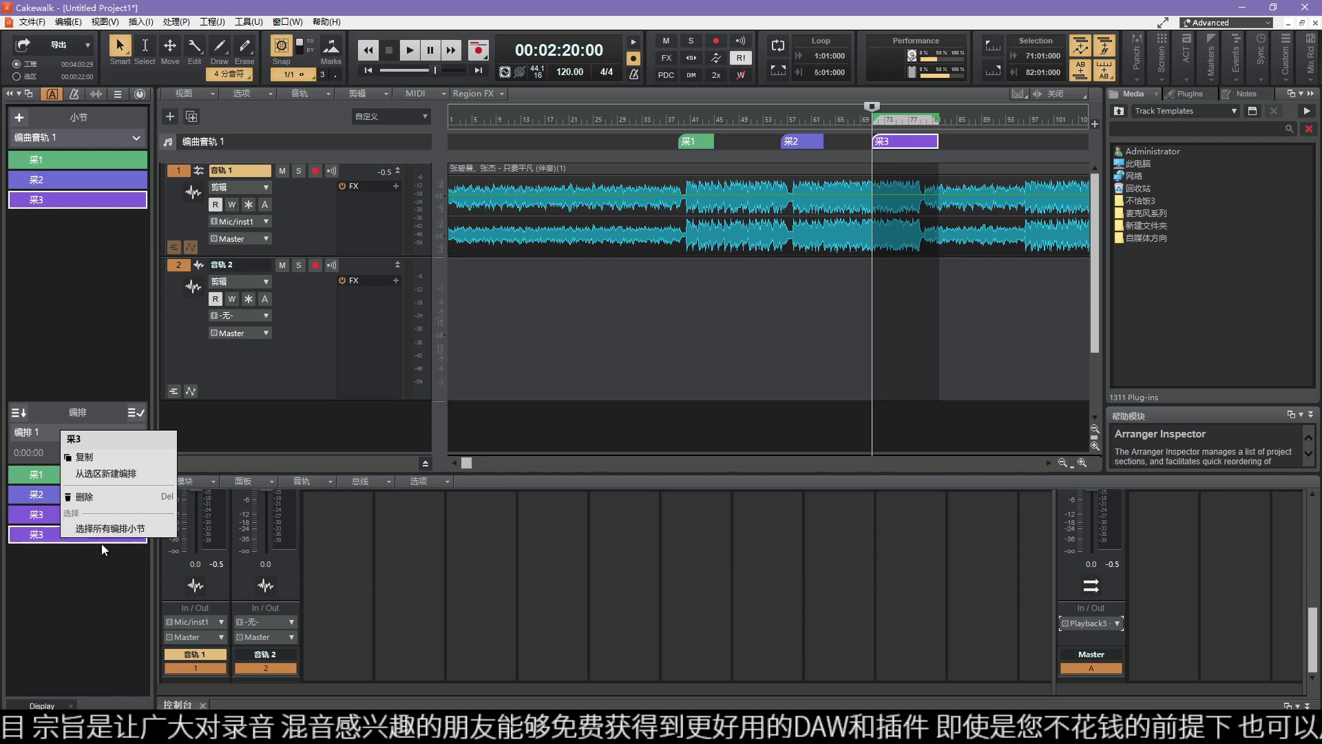
click(99, 496)
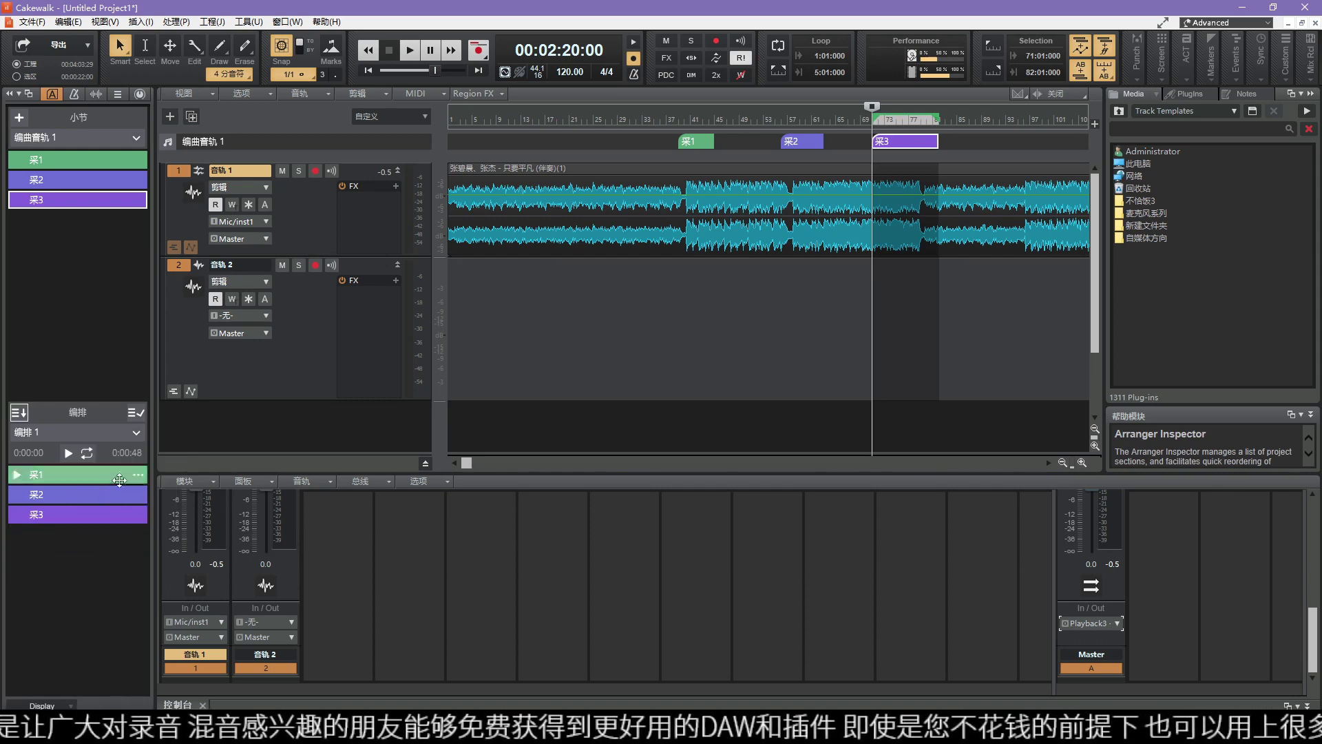
Step: Select all sections in the arrangement and view the options for committing it to the project
right_click(106, 572)
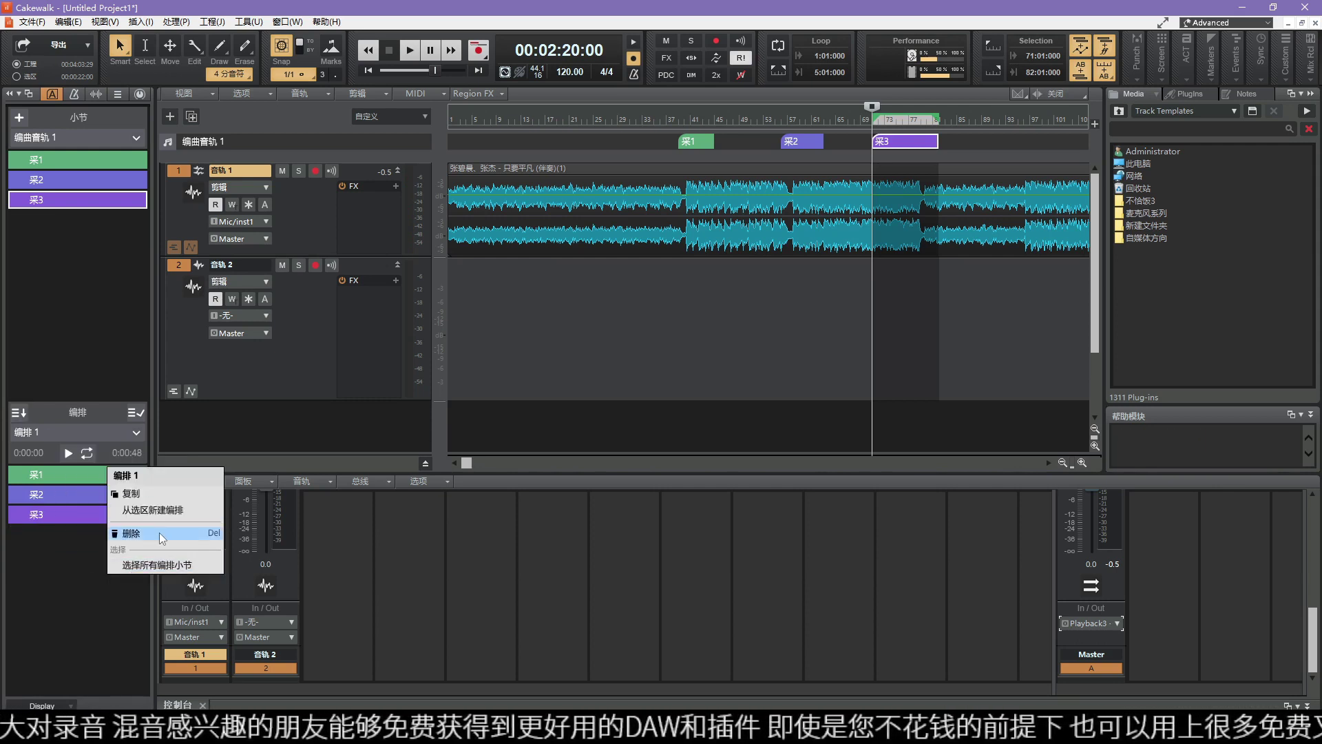
click(154, 564)
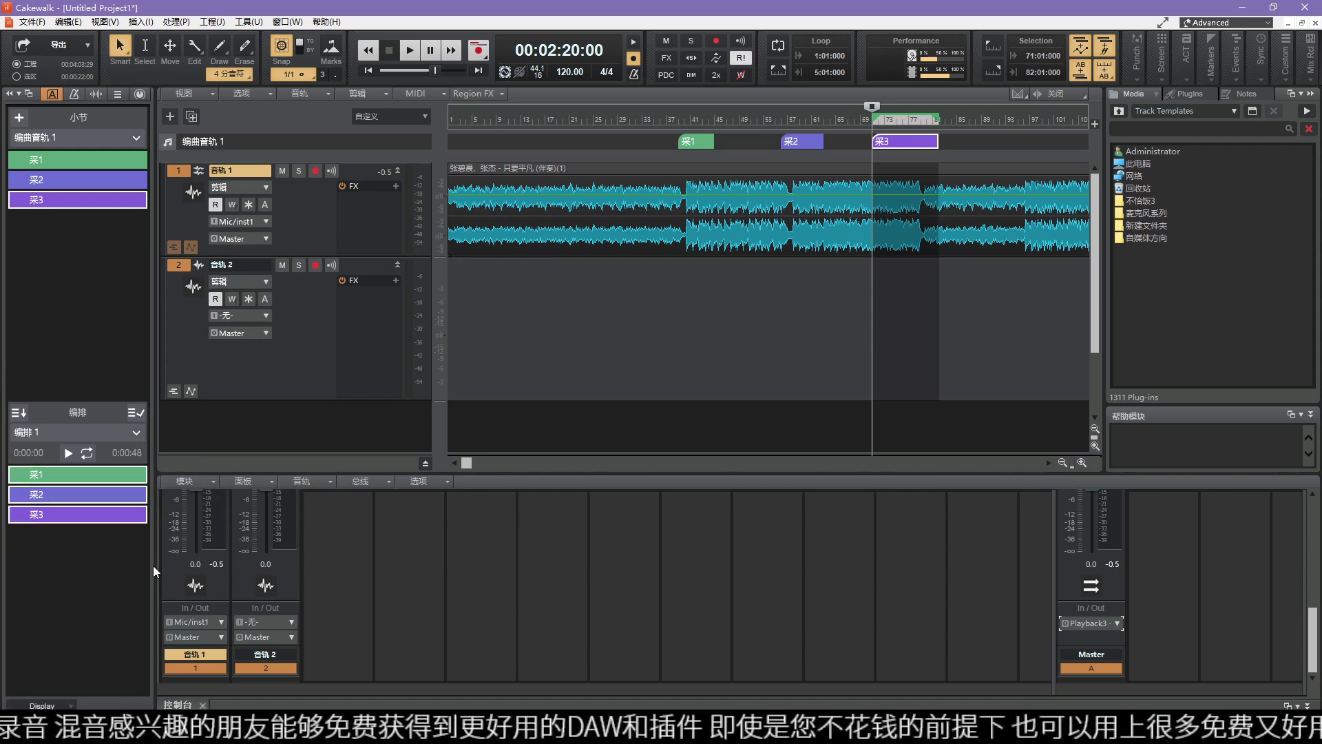
right_click(104, 514)
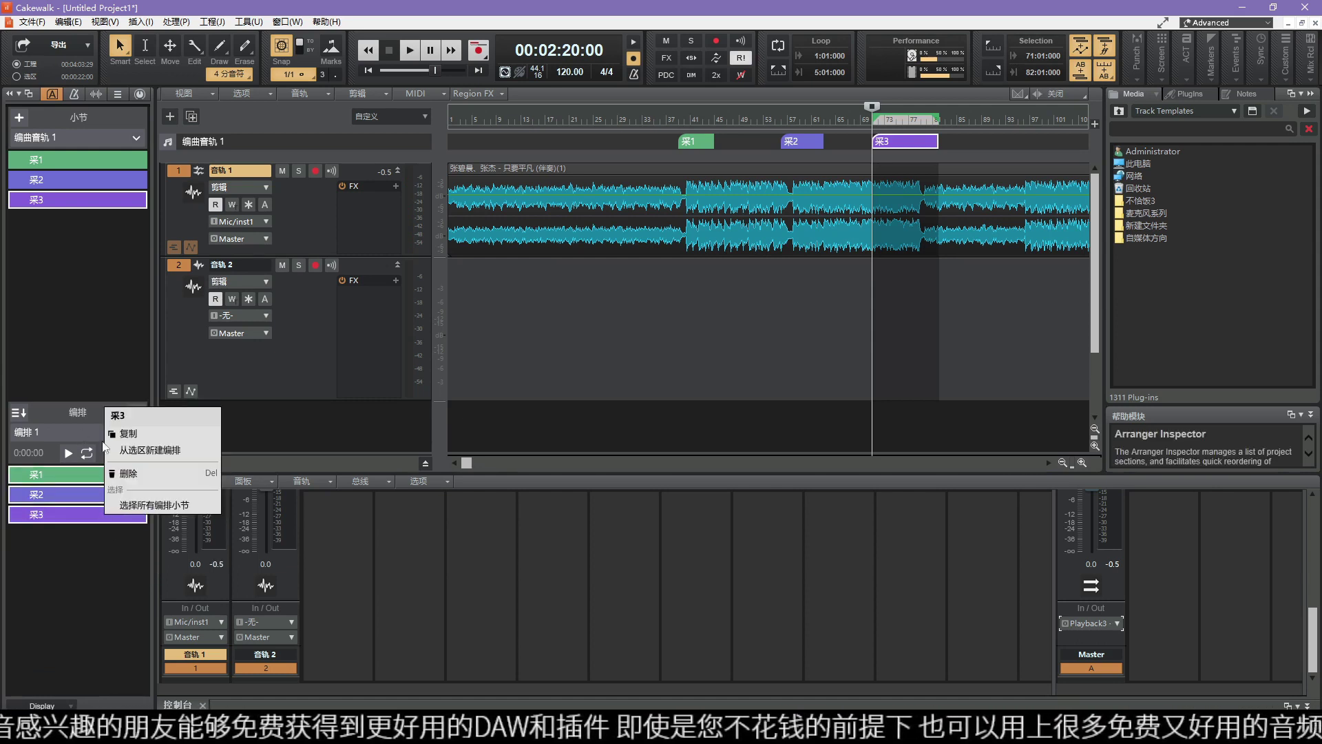
click(30, 462)
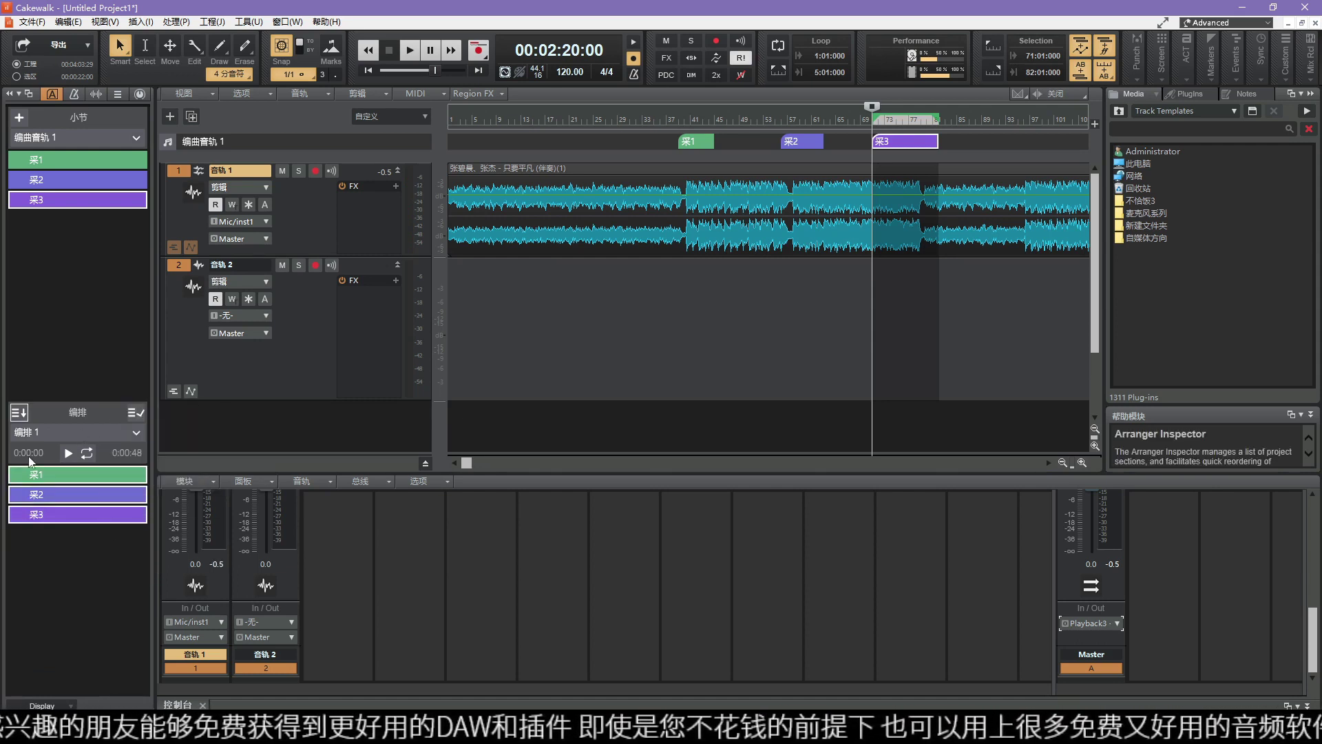
click(138, 414)
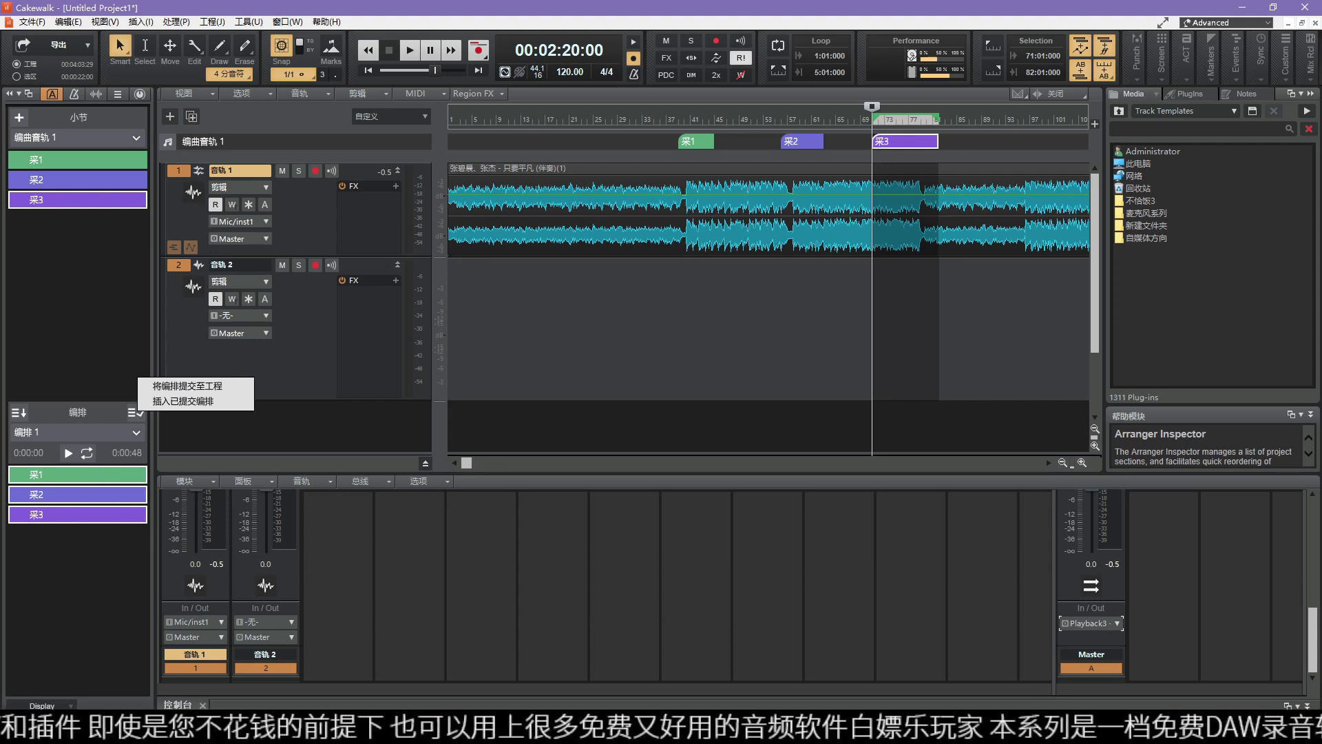
click(76, 374)
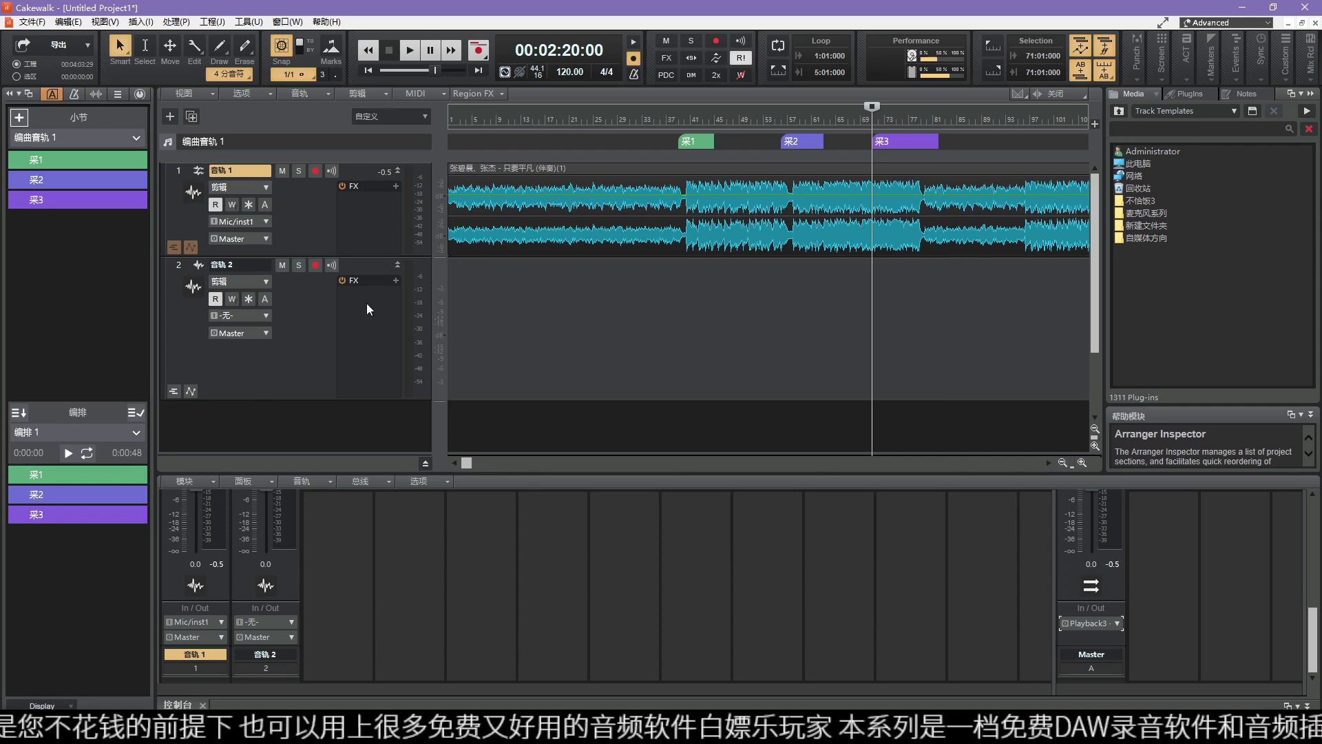
Step: Delete sections 采1 and 采2 from the arranger track
drag(697, 140, 563, 206)
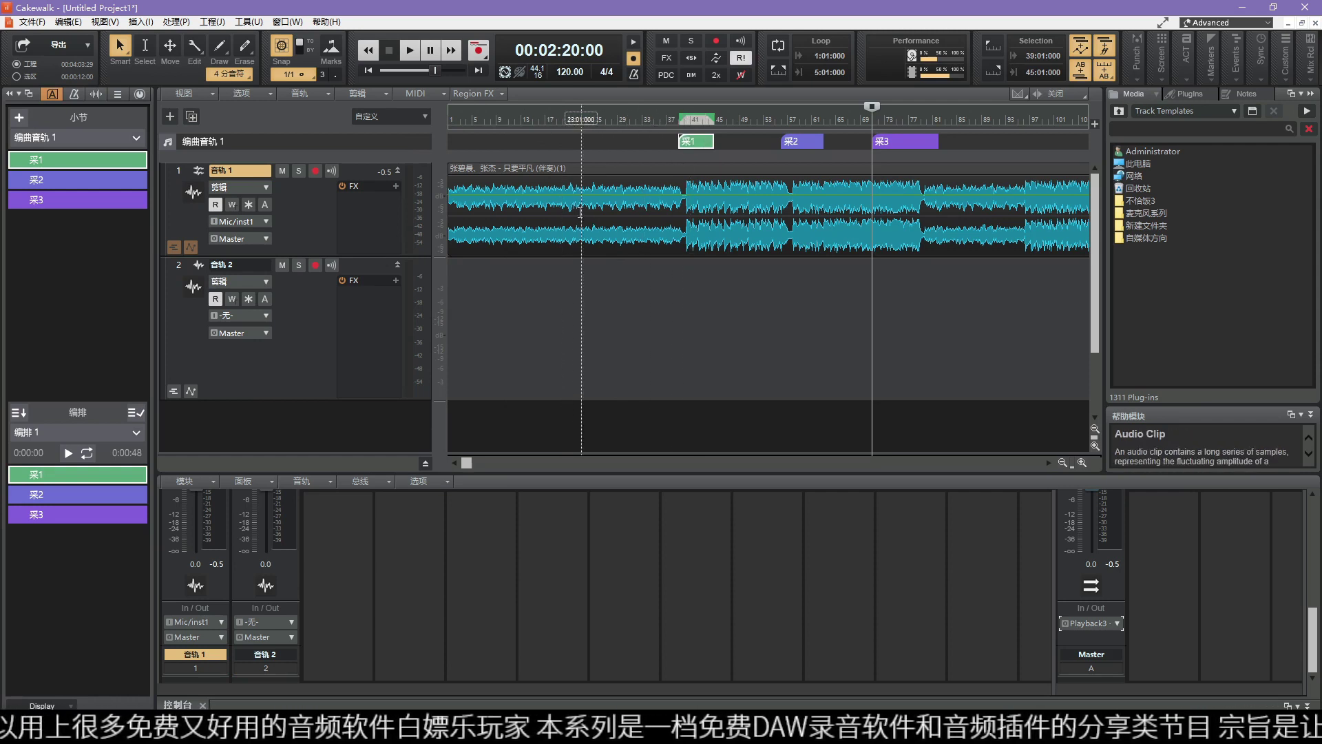
right_click(697, 142)
click(635, 342)
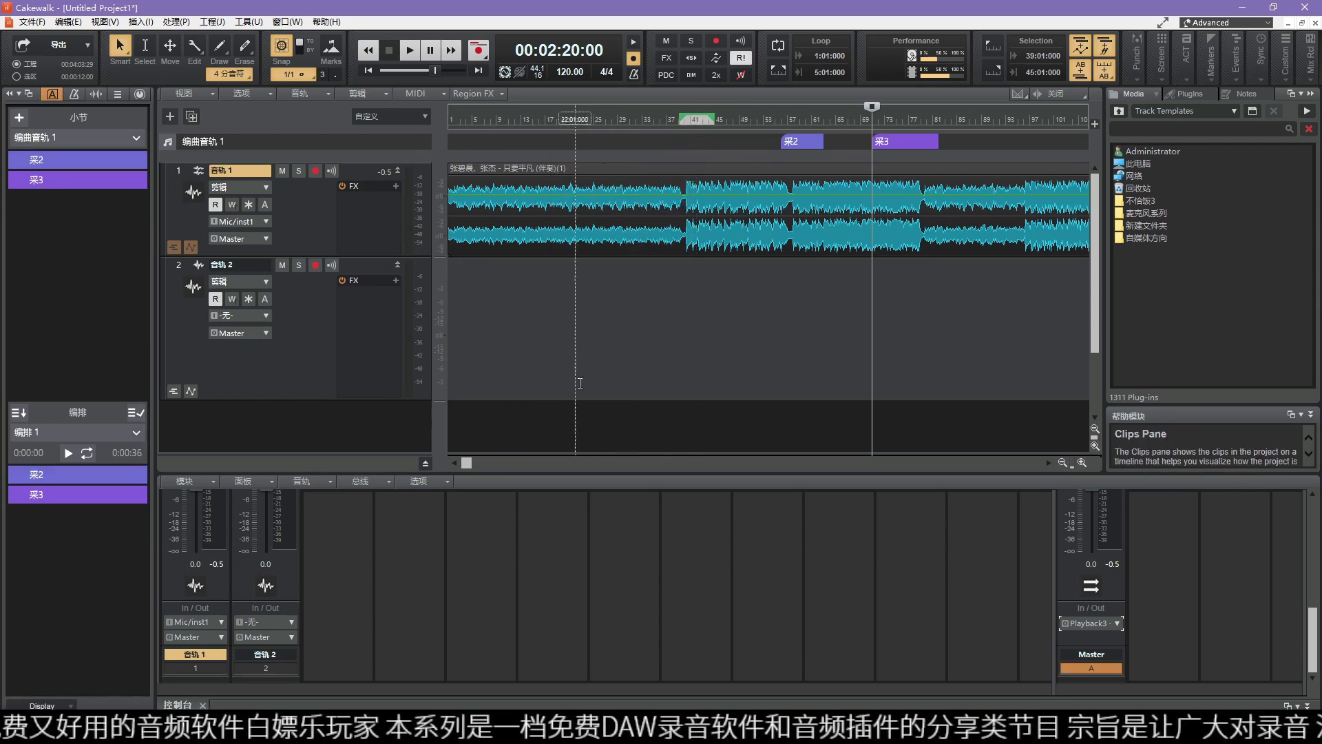
right_click(798, 139)
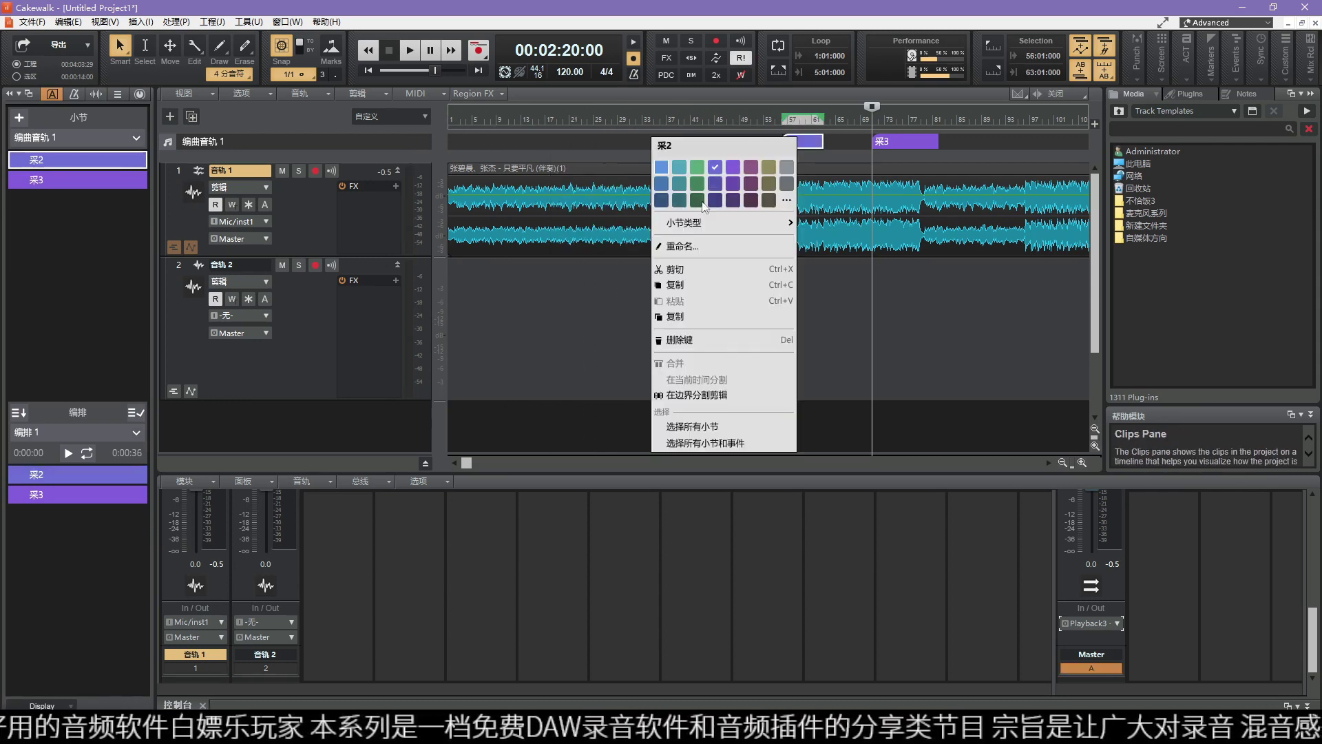
click(688, 341)
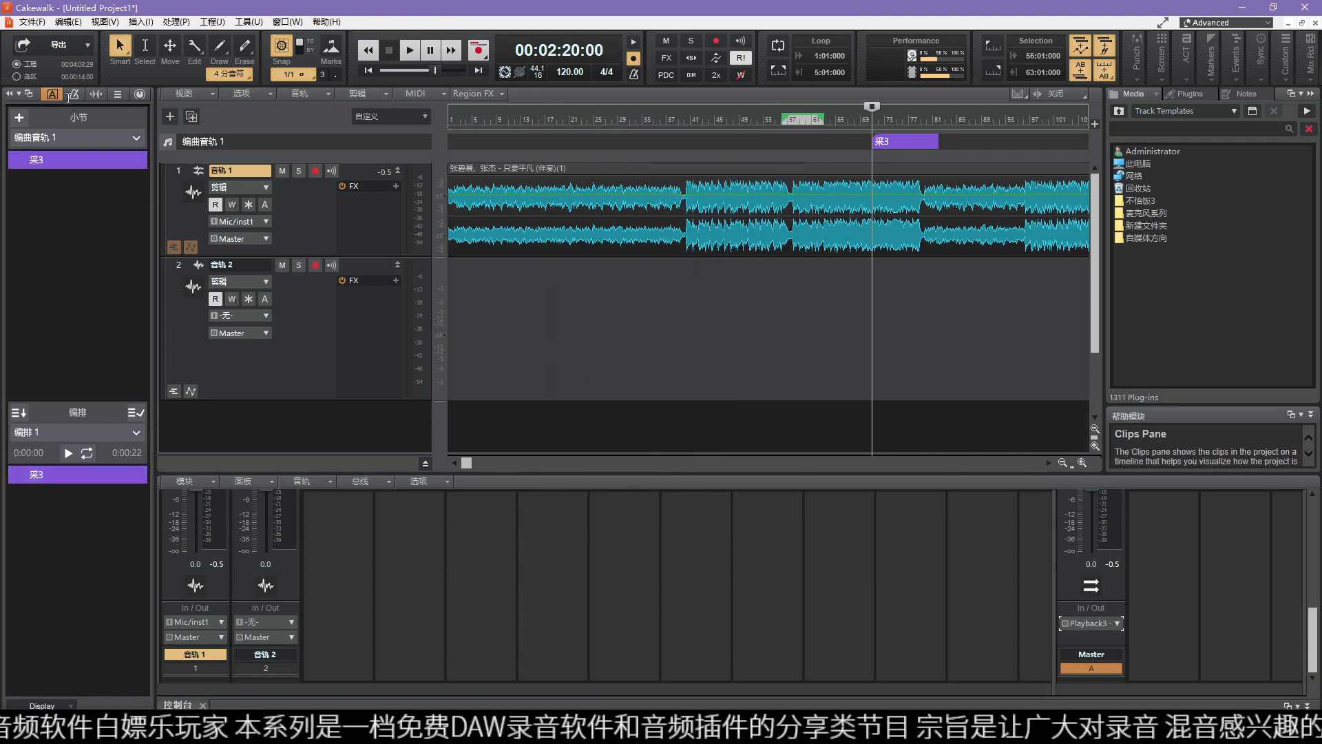
Step: Show the tempo track inspector, followed by the clip properties inspector
click(73, 94)
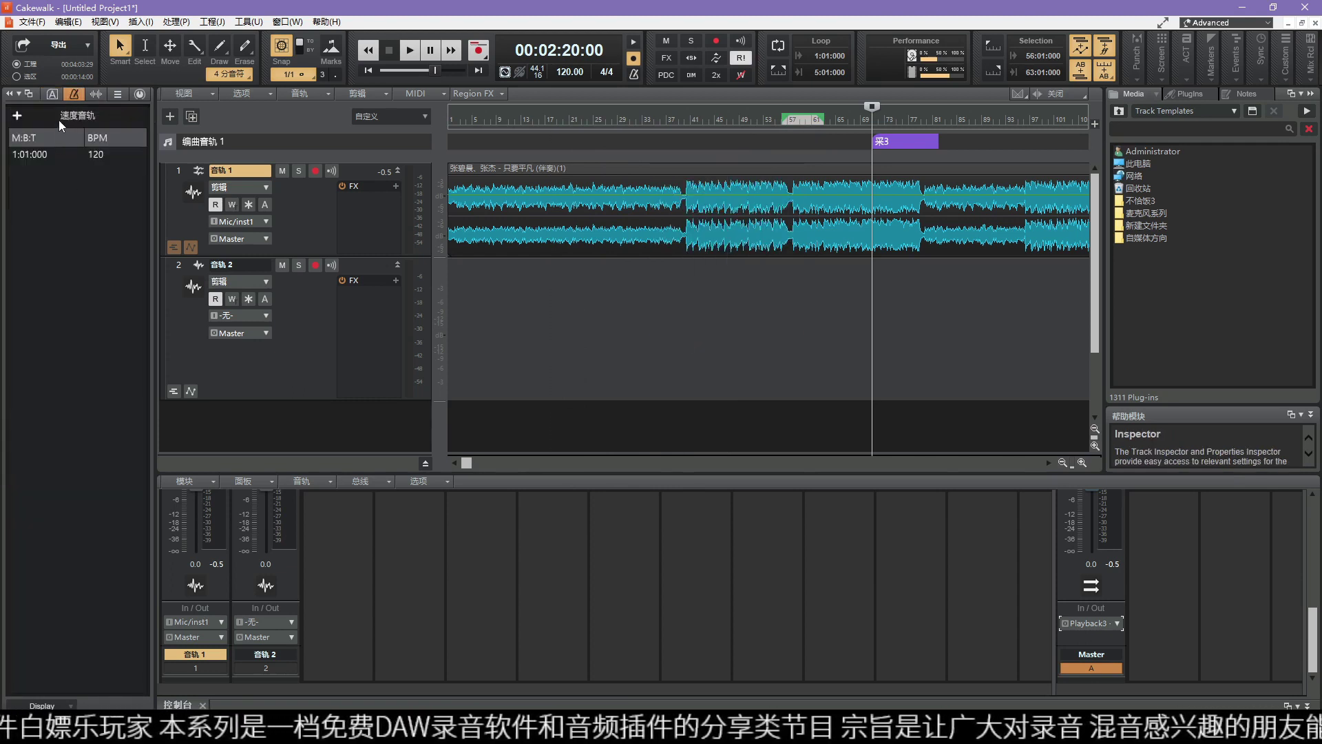
click(52, 95)
click(74, 97)
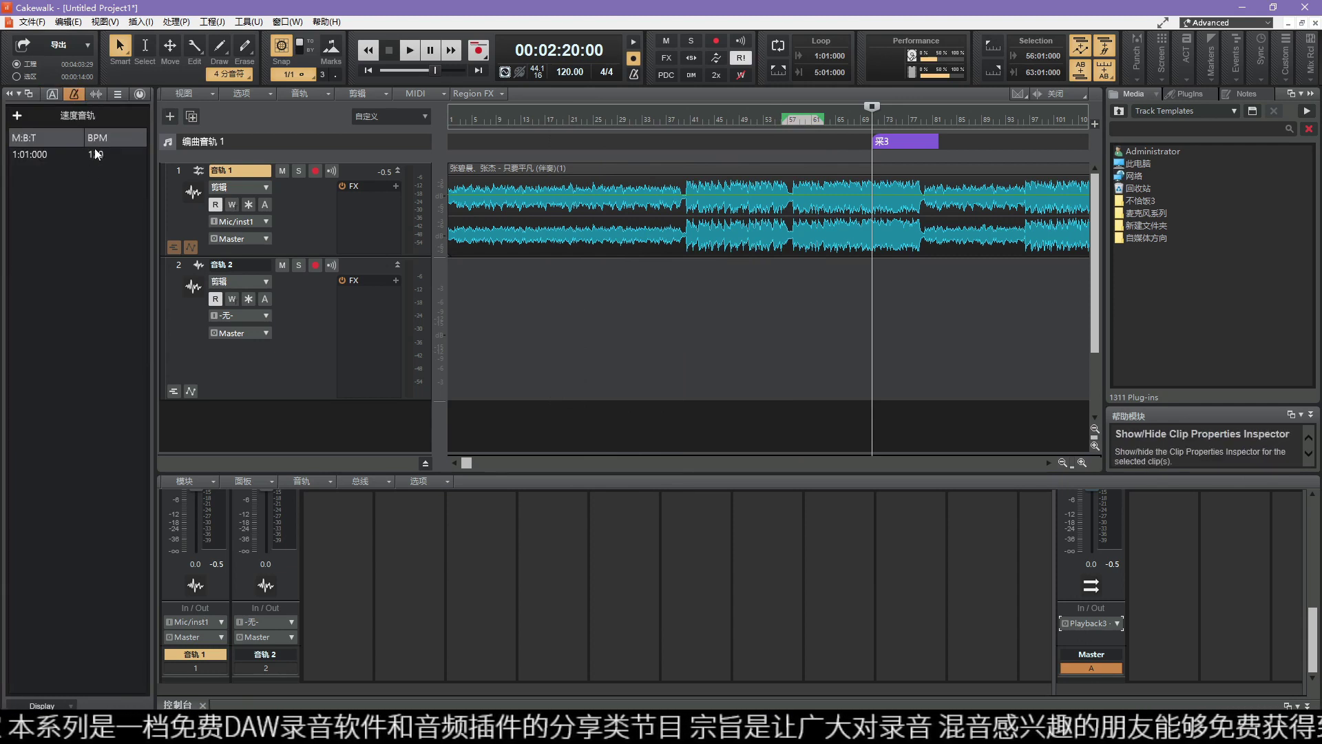
click(97, 94)
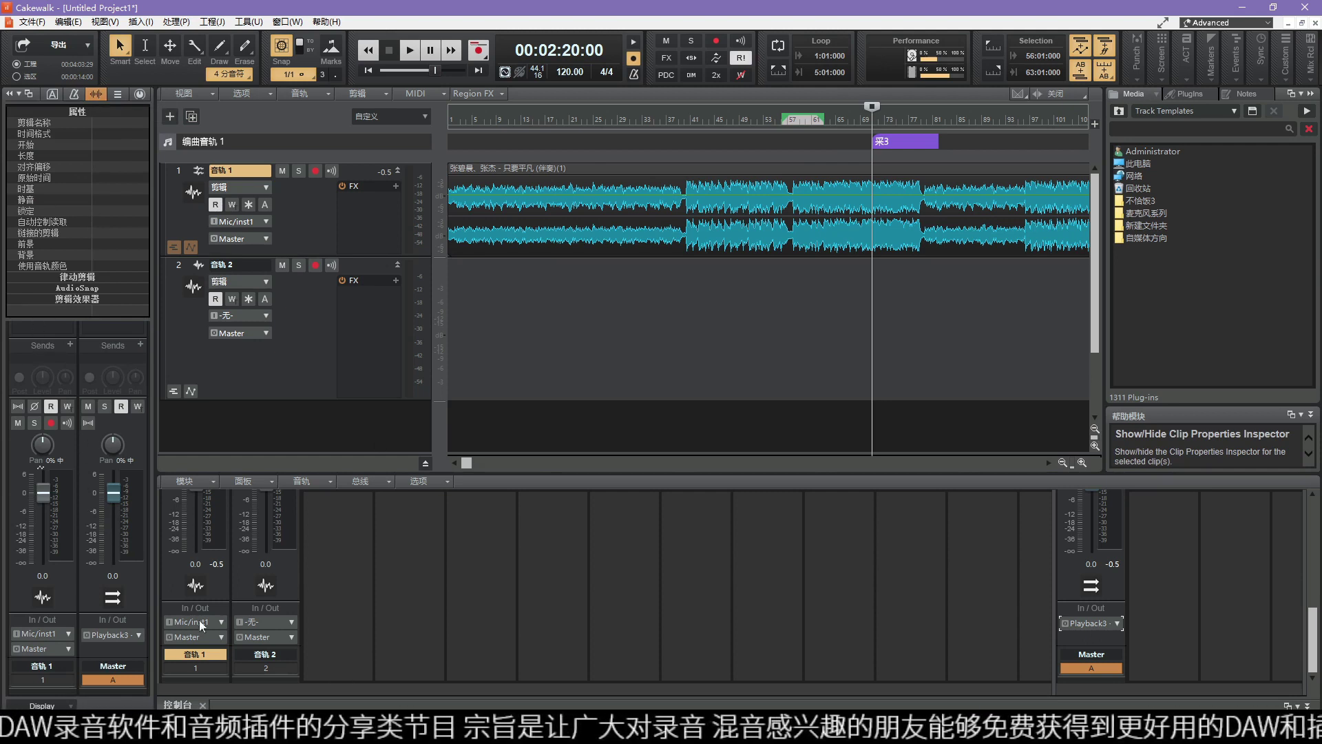
Step: Undock the console into a floating window and enlarge it to view the full channel strips and the module visibility list
drag(178, 704, 325, 131)
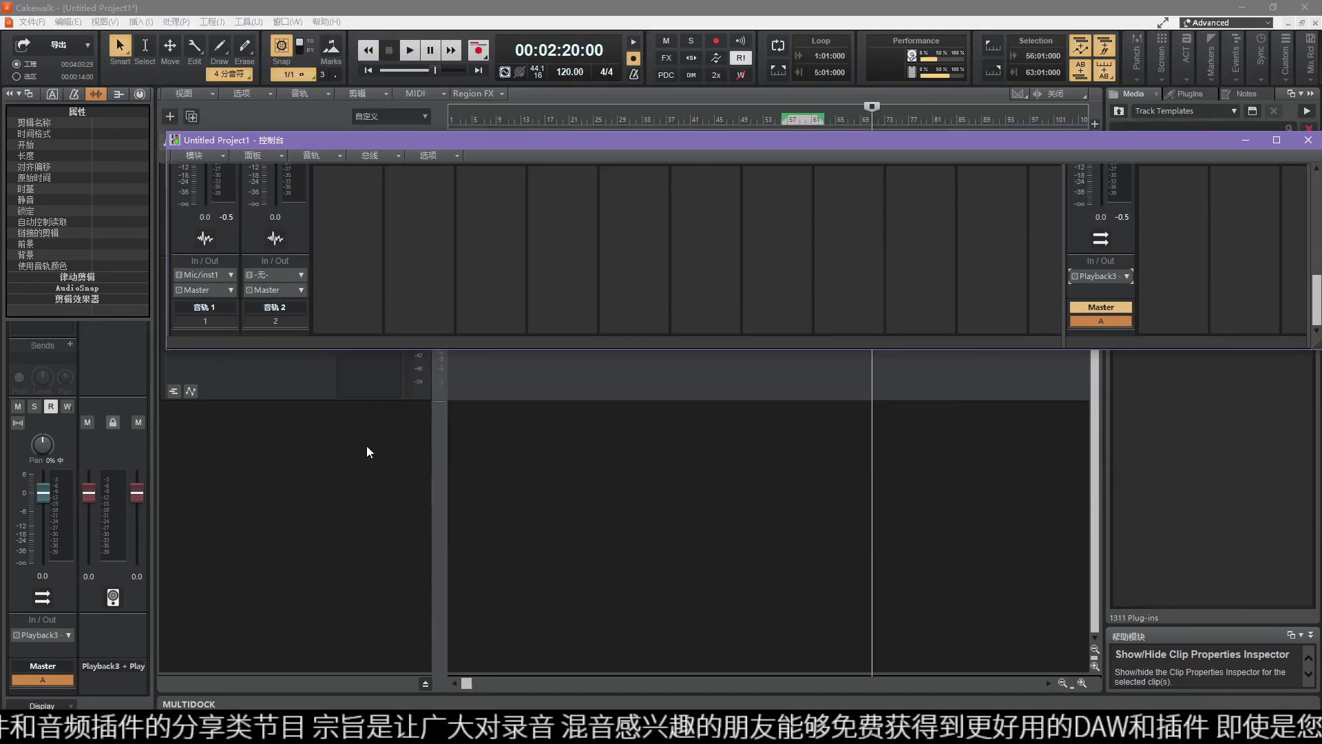
drag(354, 366, 349, 682)
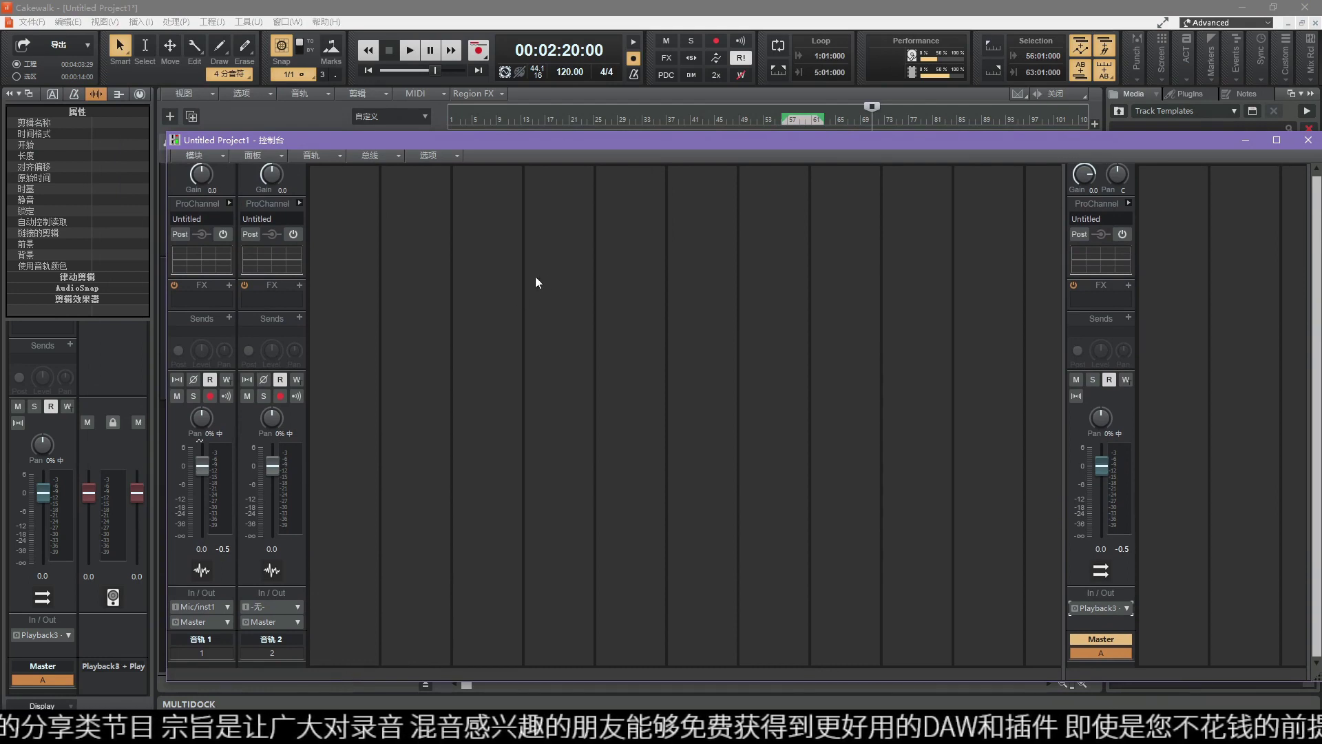
click(205, 157)
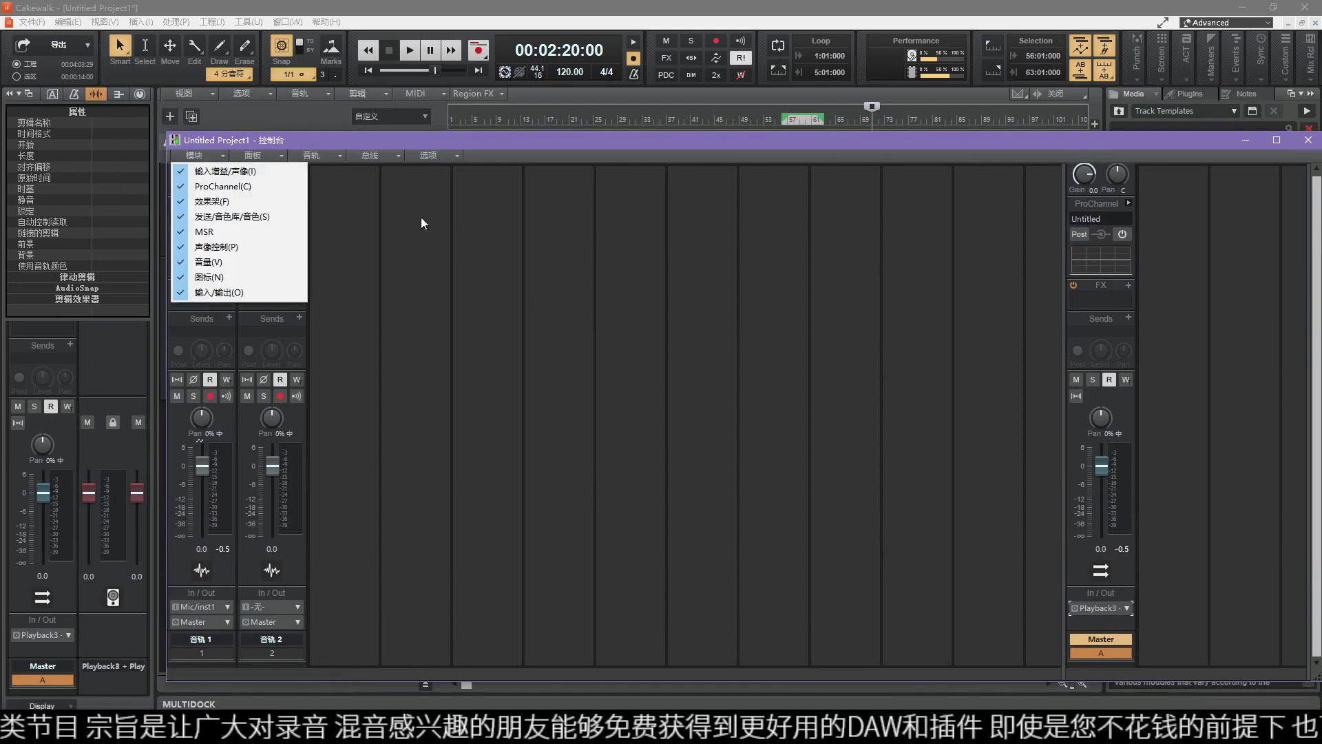
click(90, 217)
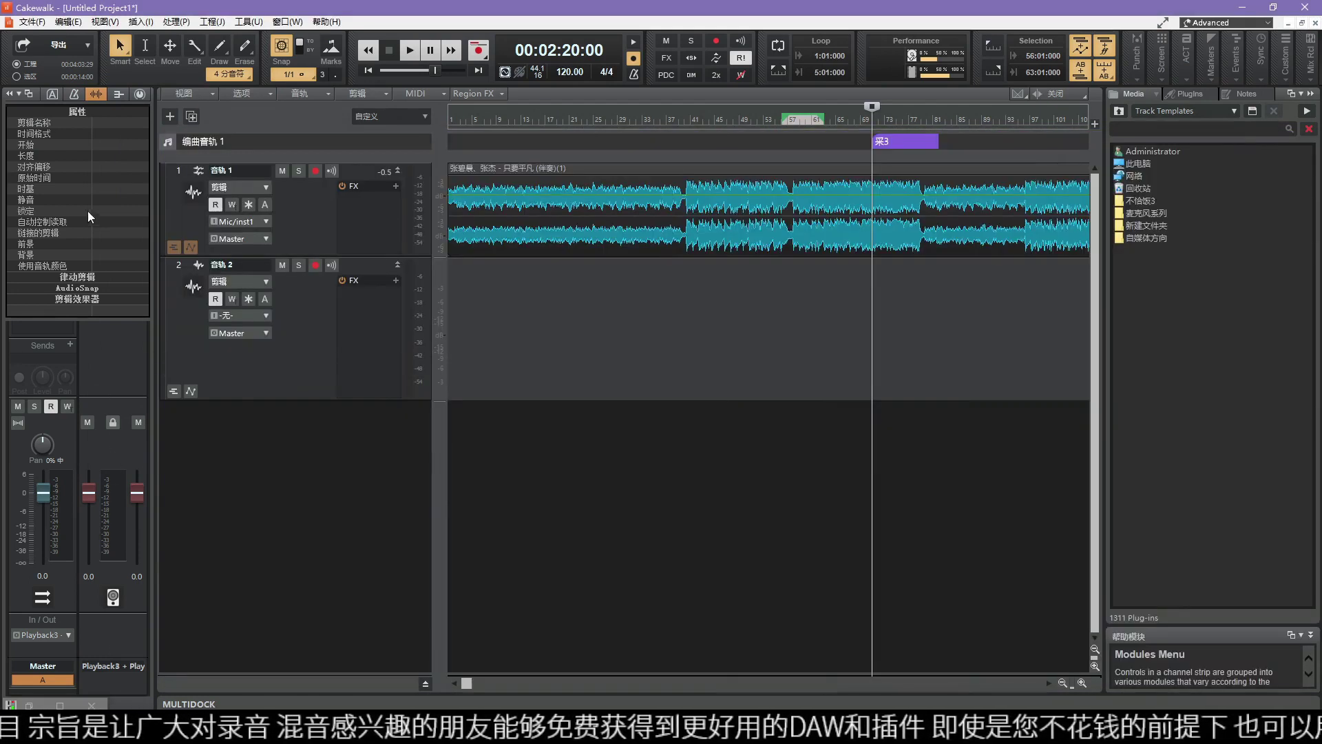
Step: Show the Master bus ProChannel, and collapse and re-expand its EQ module
click(120, 94)
click(139, 95)
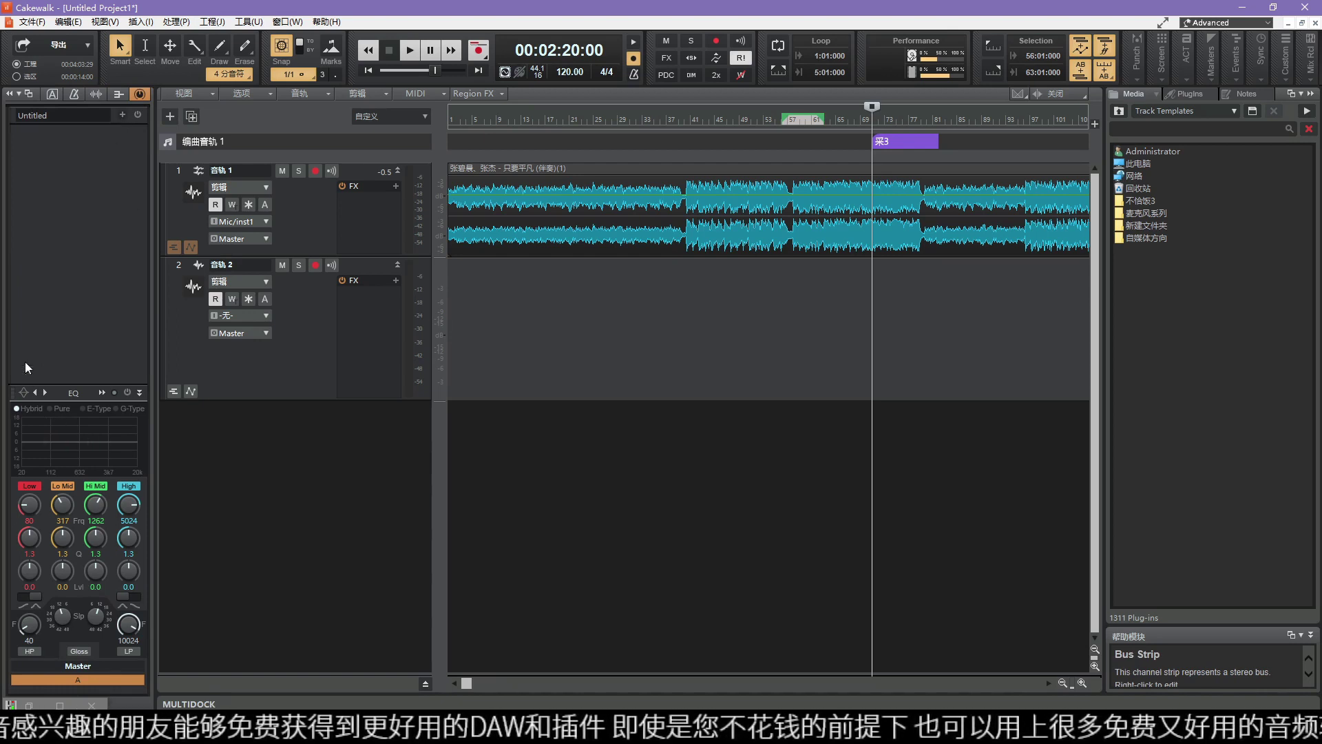
click(139, 394)
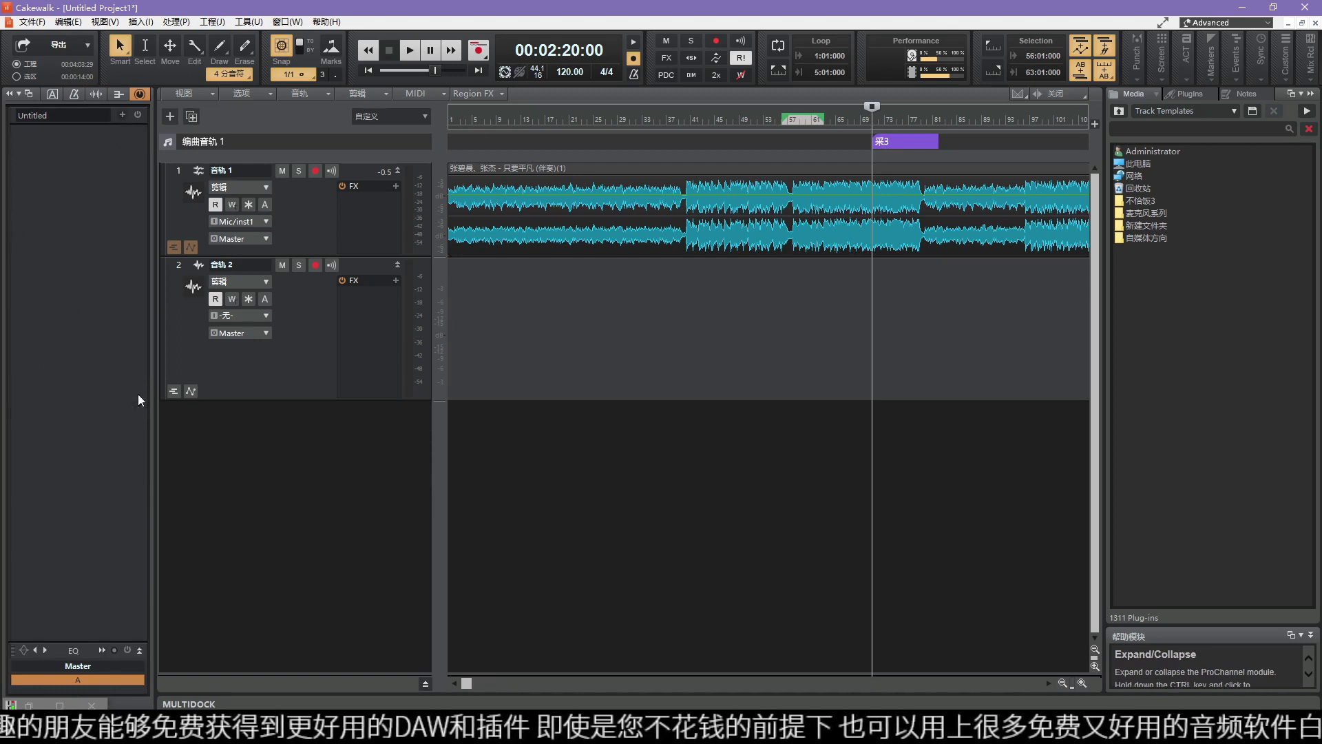
click(139, 650)
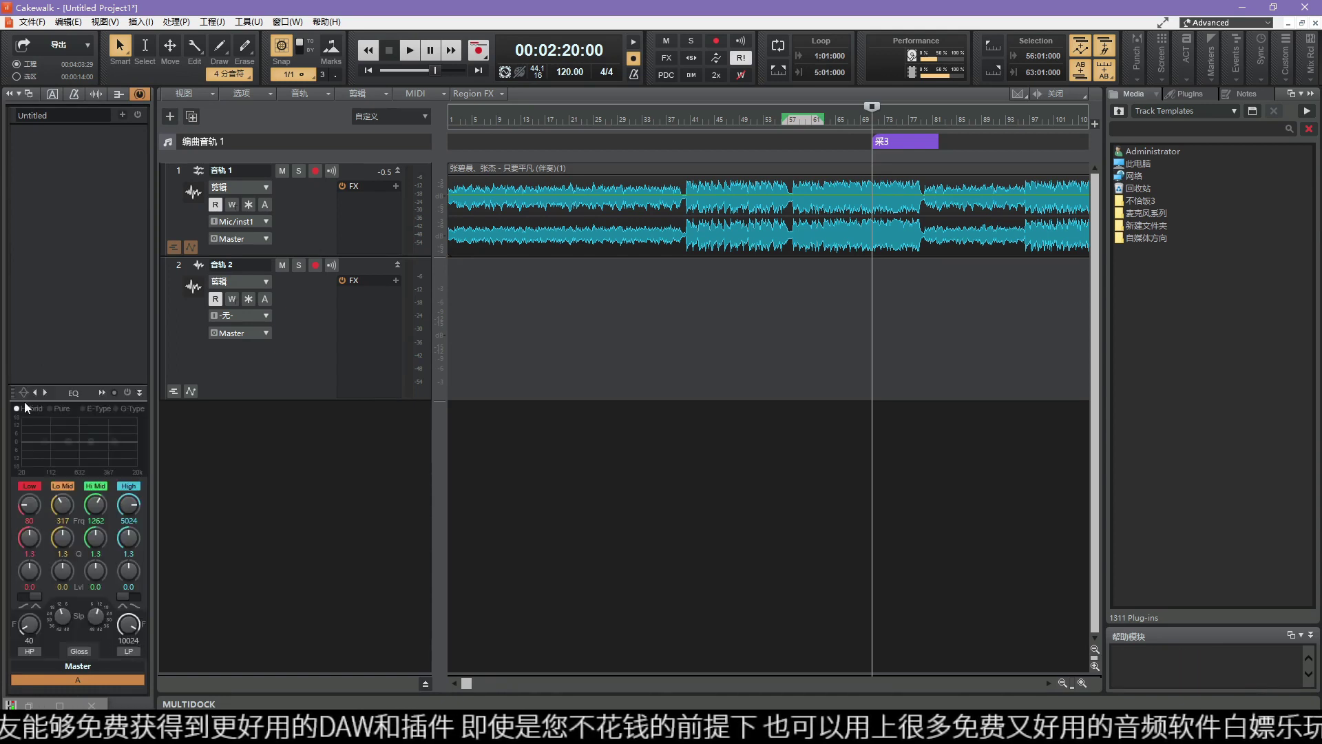
Step: Turn on the Master bus EQ and try the Pure and G-Type styles
click(127, 393)
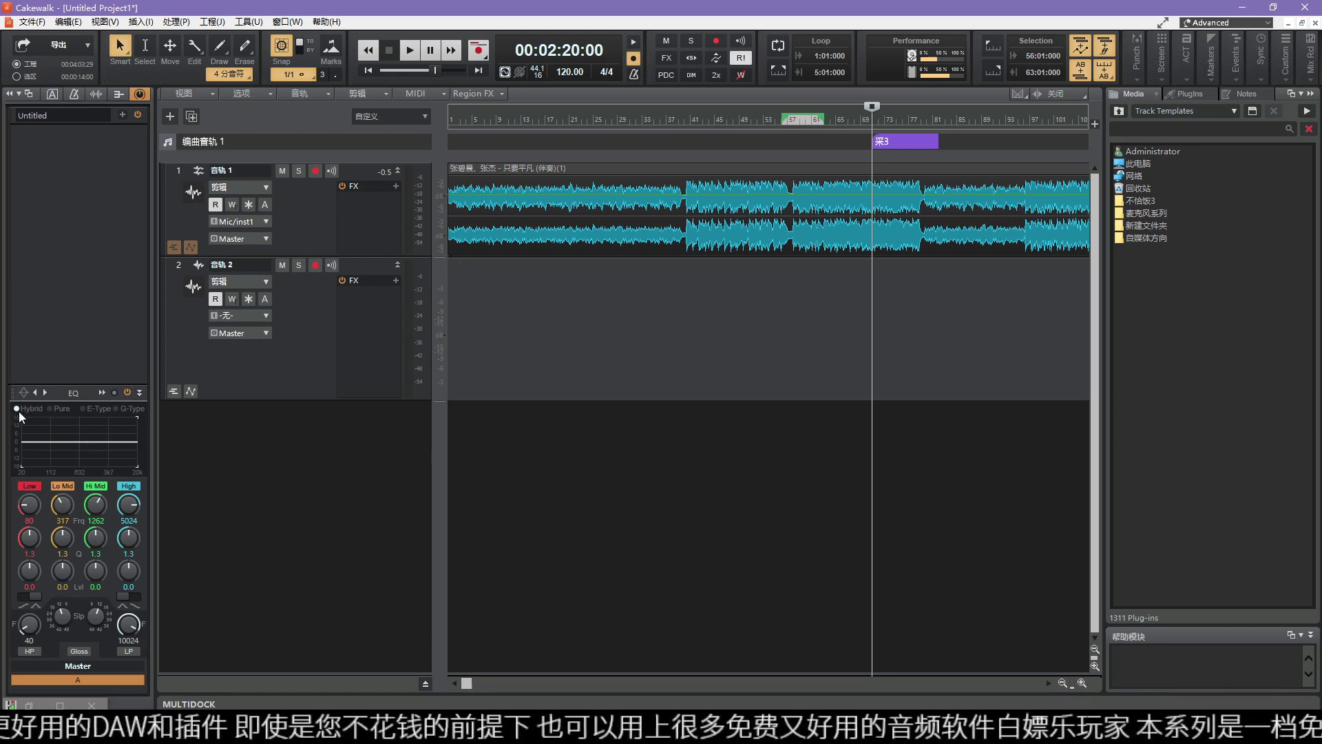
click(58, 409)
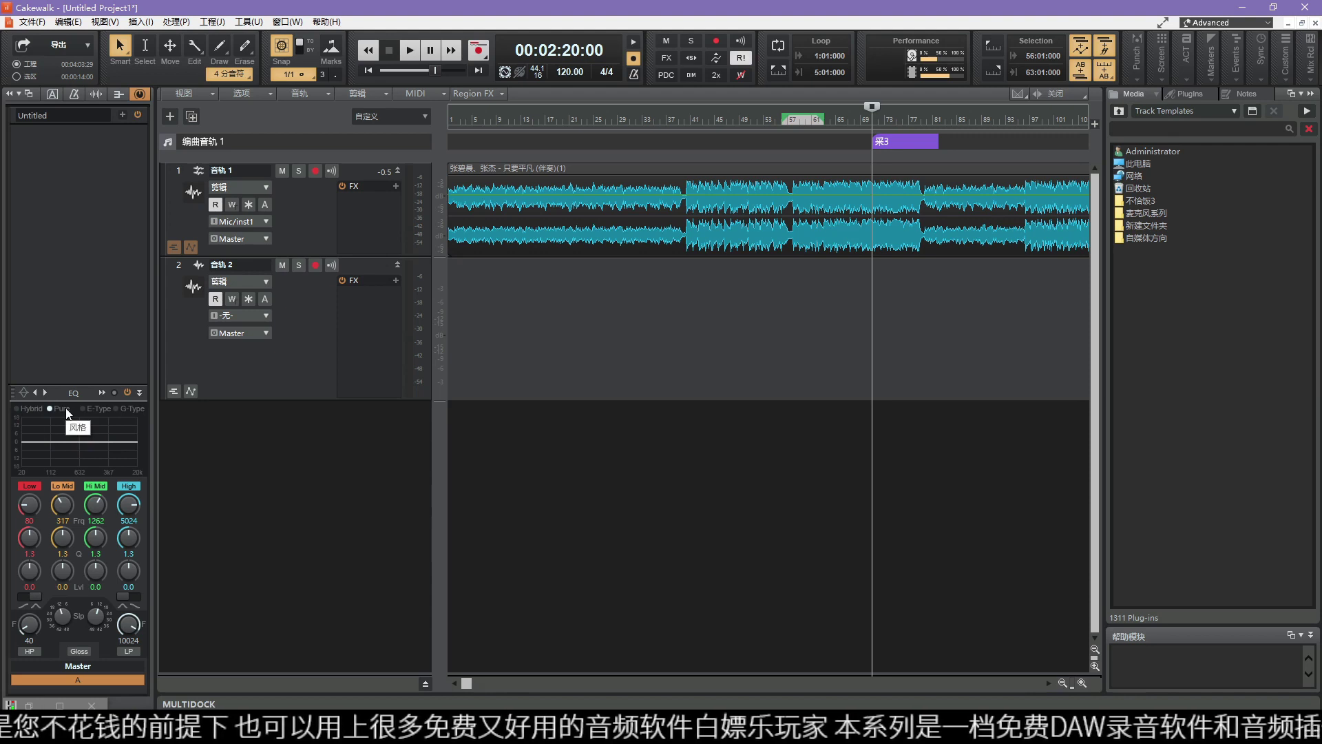
click(119, 410)
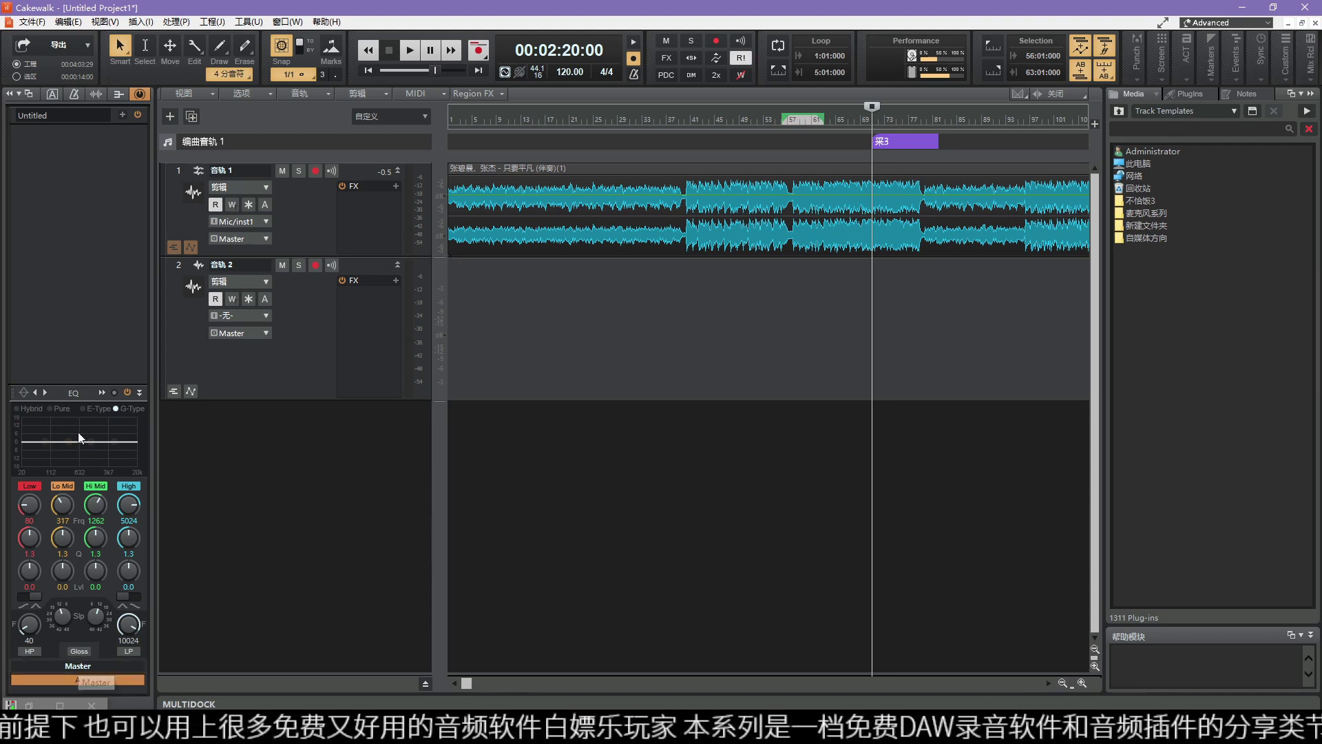
Step: Browse the Master bus EQ presets without applying one, and move the playhead to 00:01:38:00
mouse_move(105, 452)
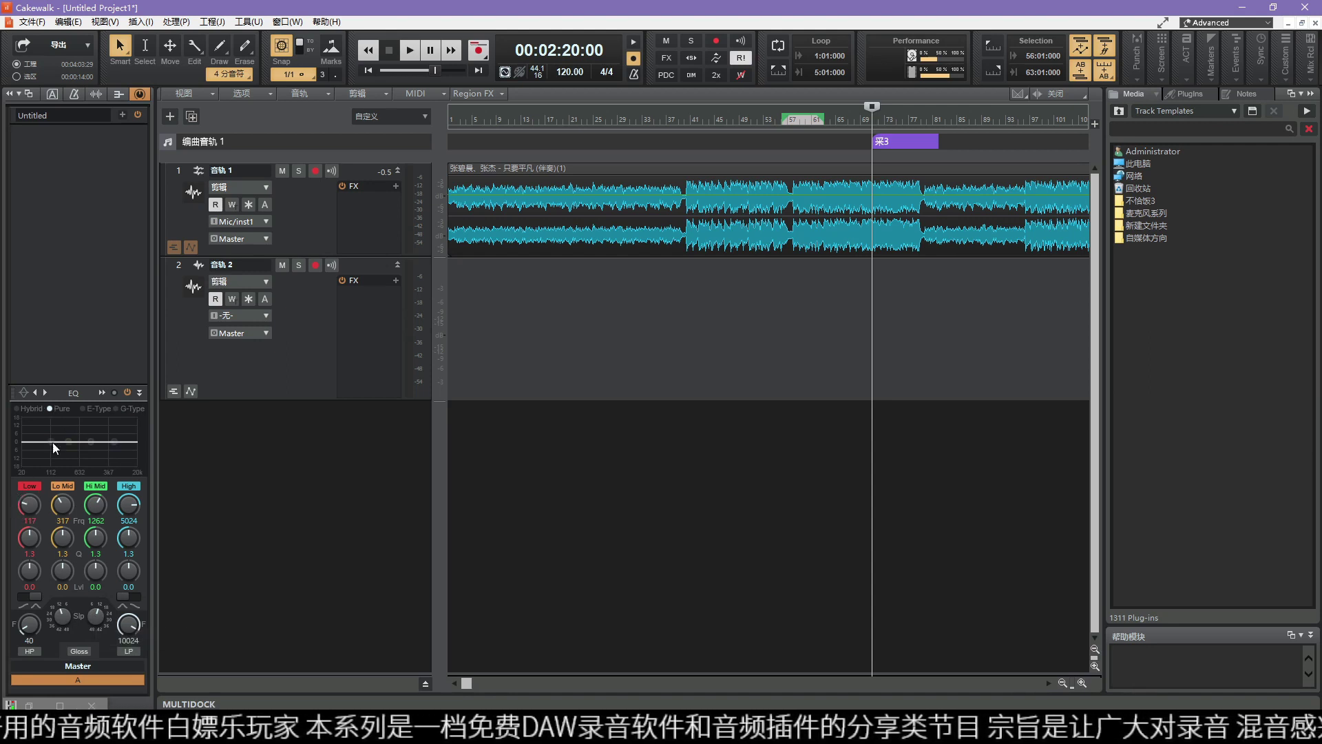
click(24, 392)
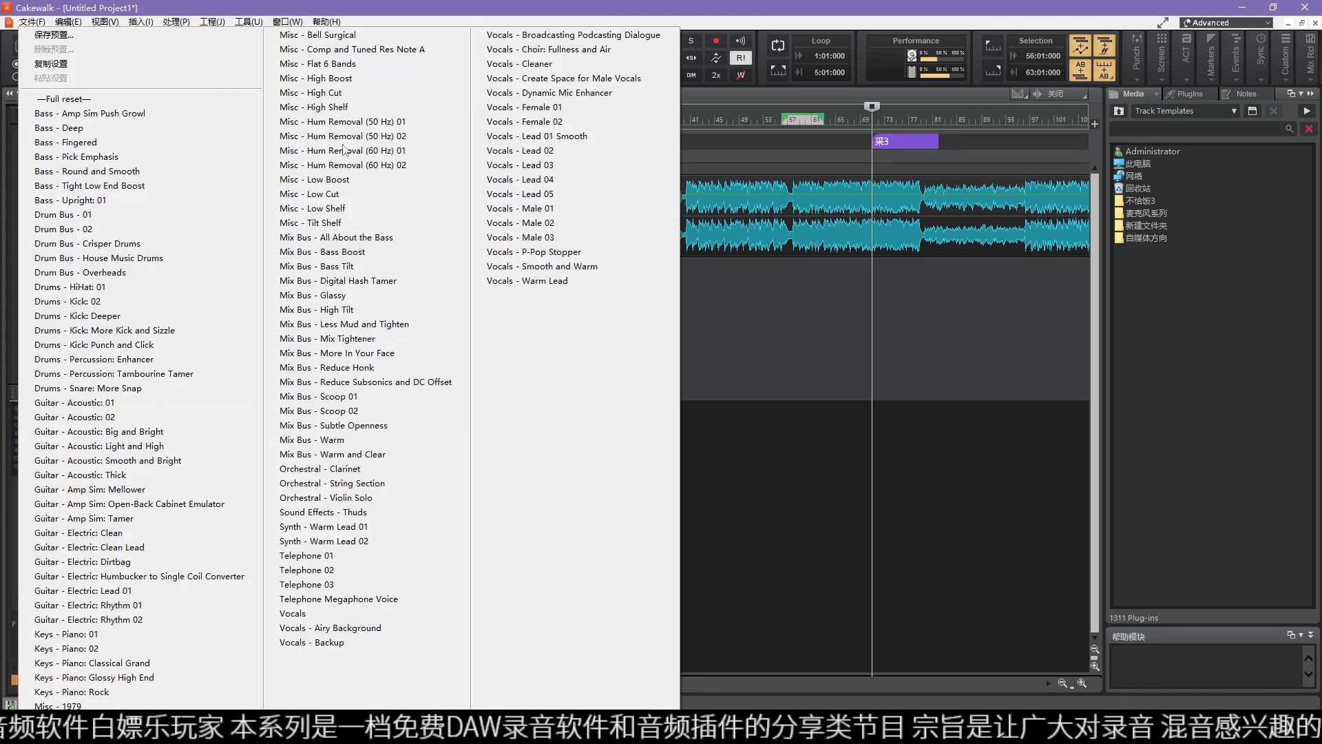
click(744, 528)
scroll(60, 308, up, 1)
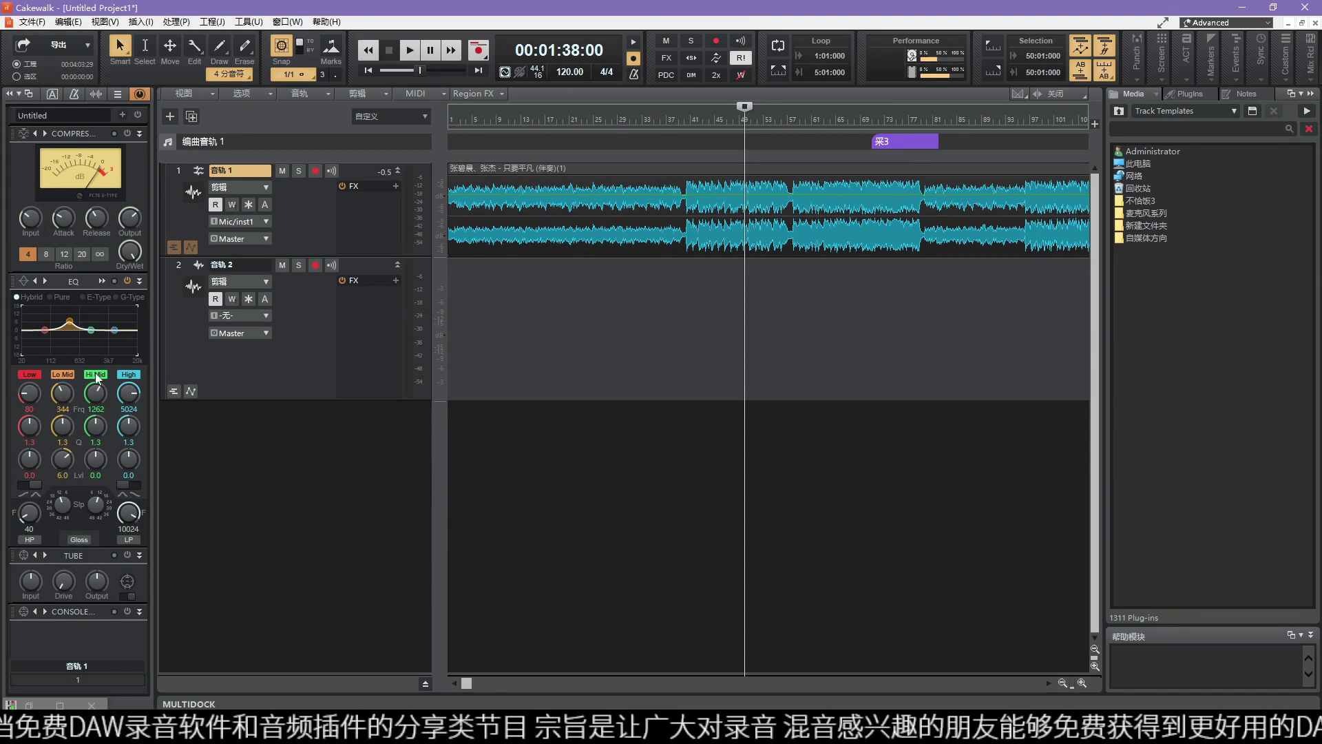
Step: In 音轨 1's QuadCurve Equalizer window, set Lo Mid to 3.8 dB at 231 Hz and Hi Mid to -8.5 dB at 617 Hz
click(72, 283)
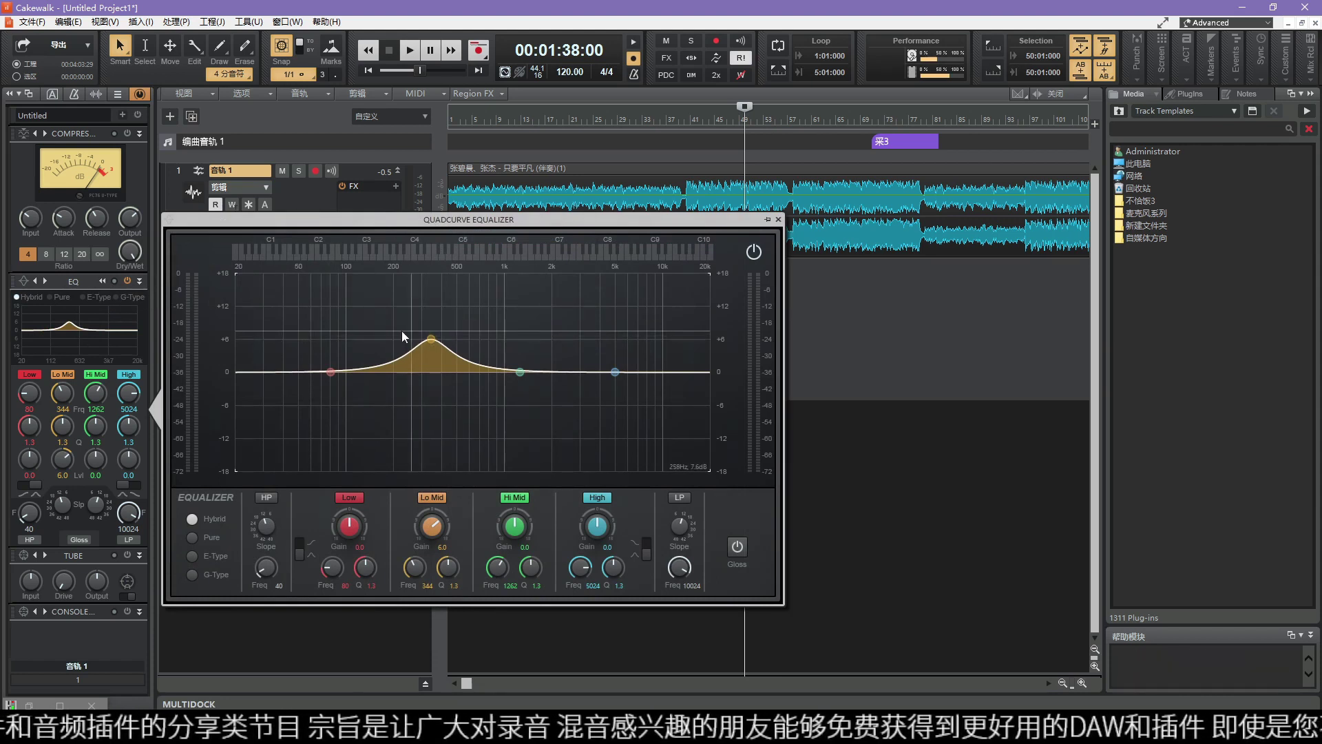
drag(432, 339, 403, 351)
drag(520, 372, 523, 417)
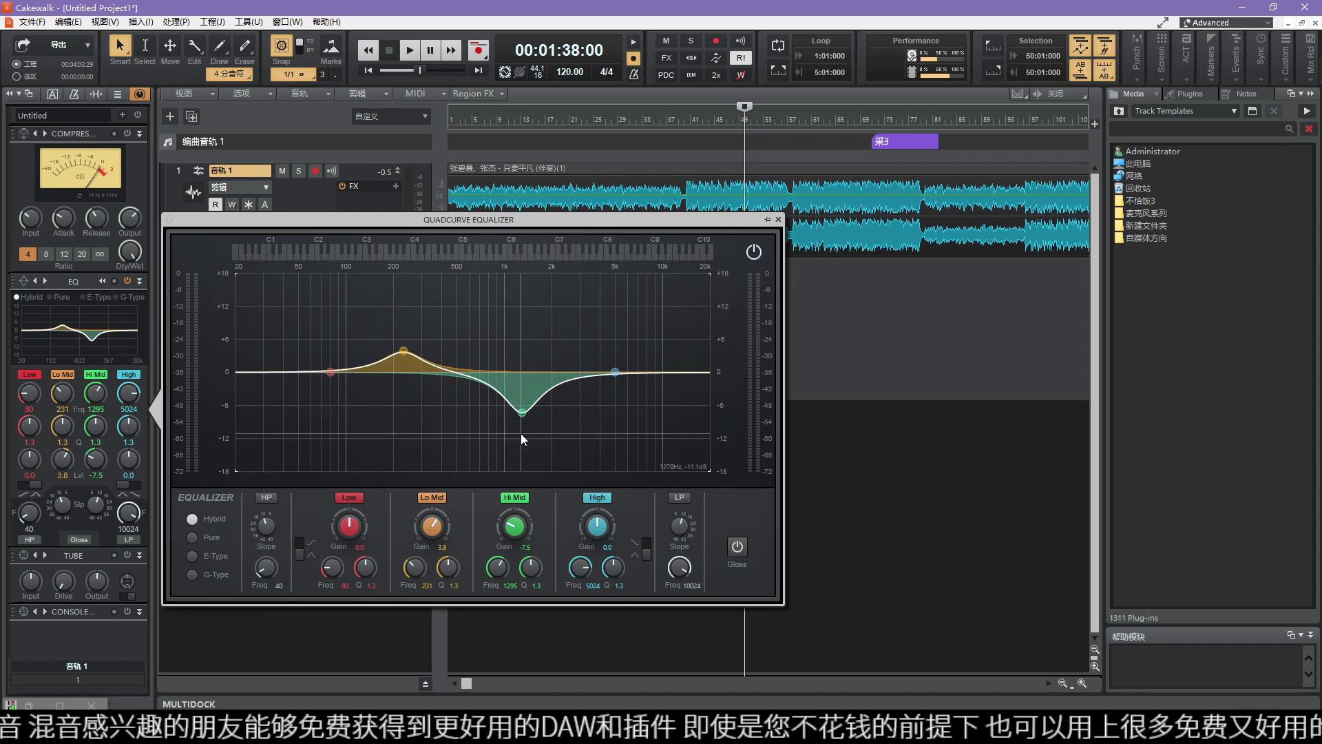
drag(520, 413, 471, 416)
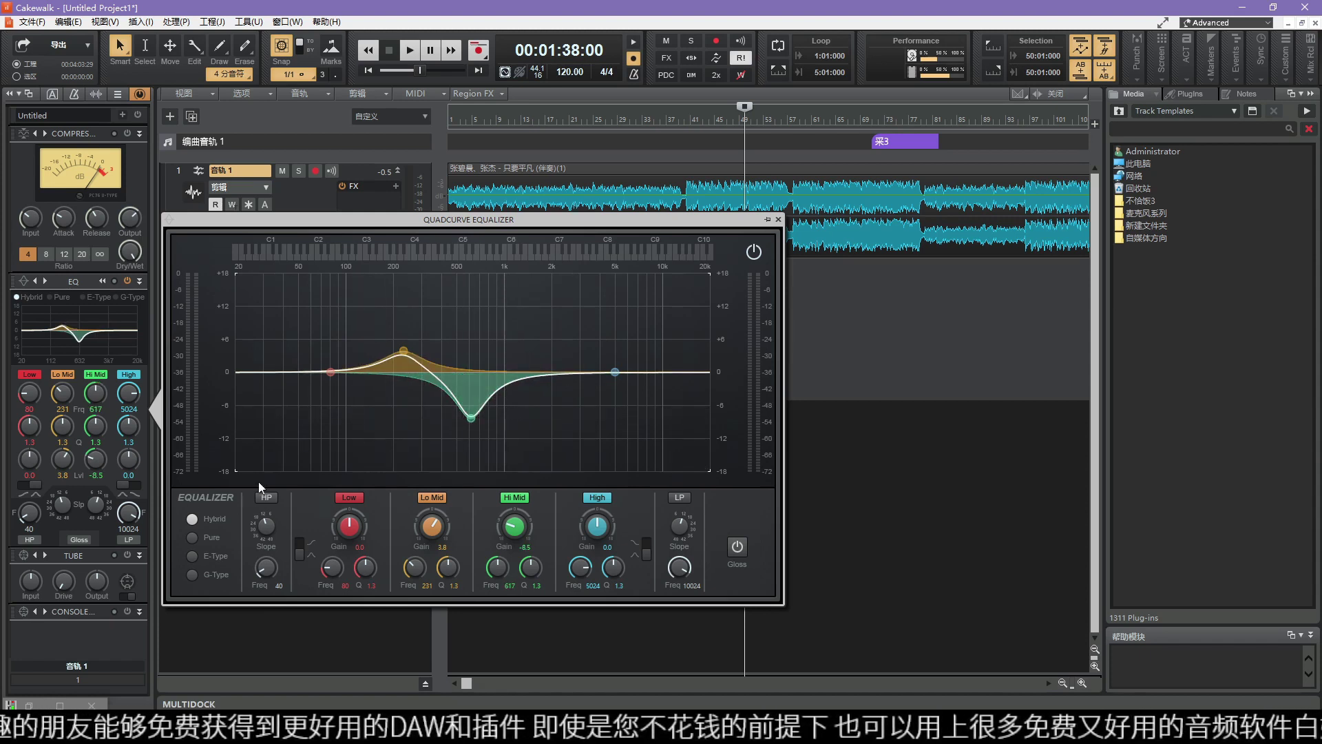
Step: Step 音轨 1's equalizer style through Pure and E-Type to G-Type, and close the equalizer window
click(192, 537)
click(217, 558)
click(214, 582)
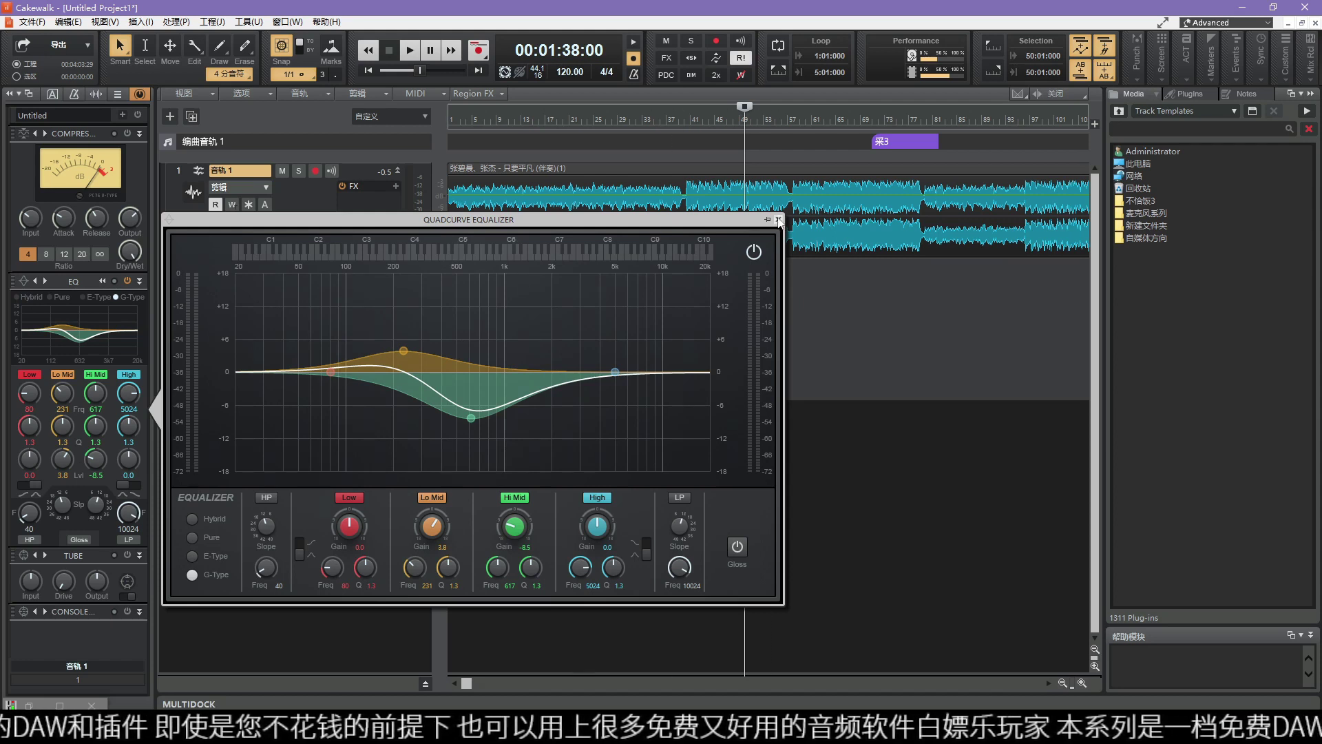
click(778, 219)
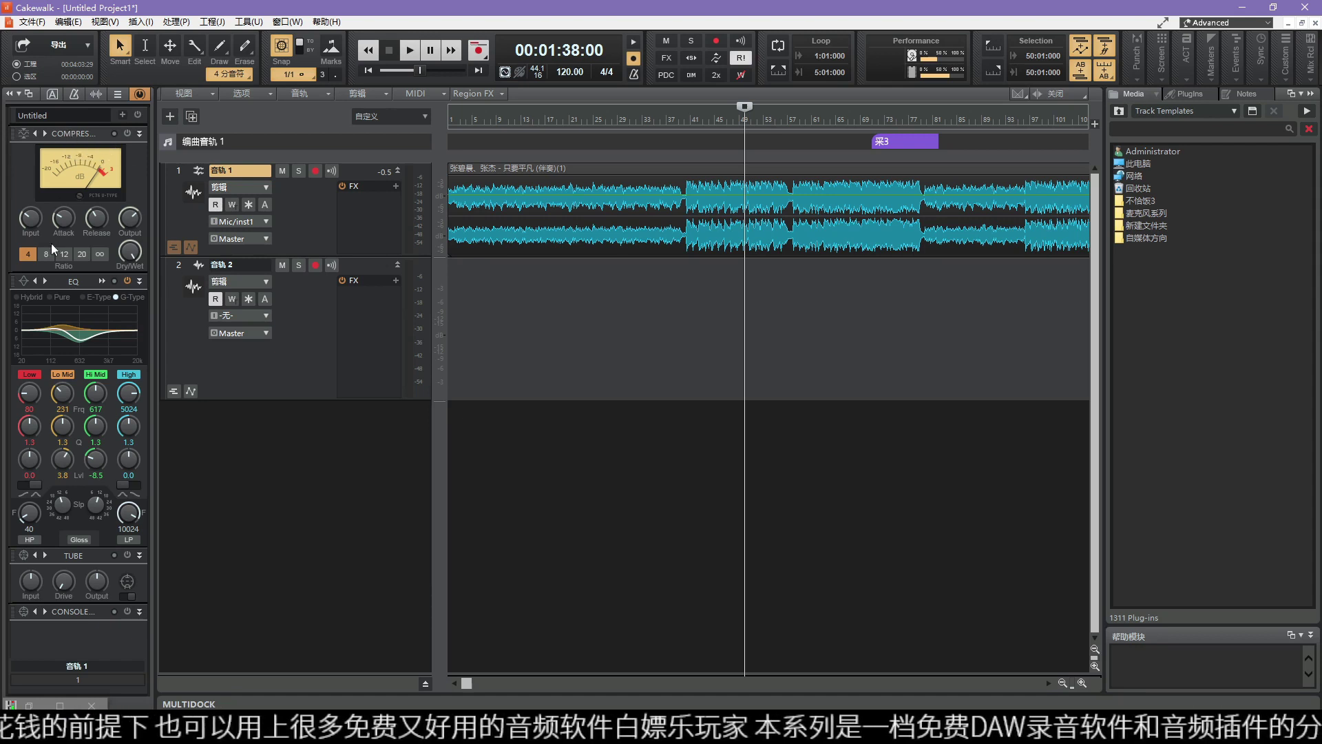
Step: View the EQ module's presets without applying one, and collapse the console module at the end of 音轨 1's ProChannel
click(19, 285)
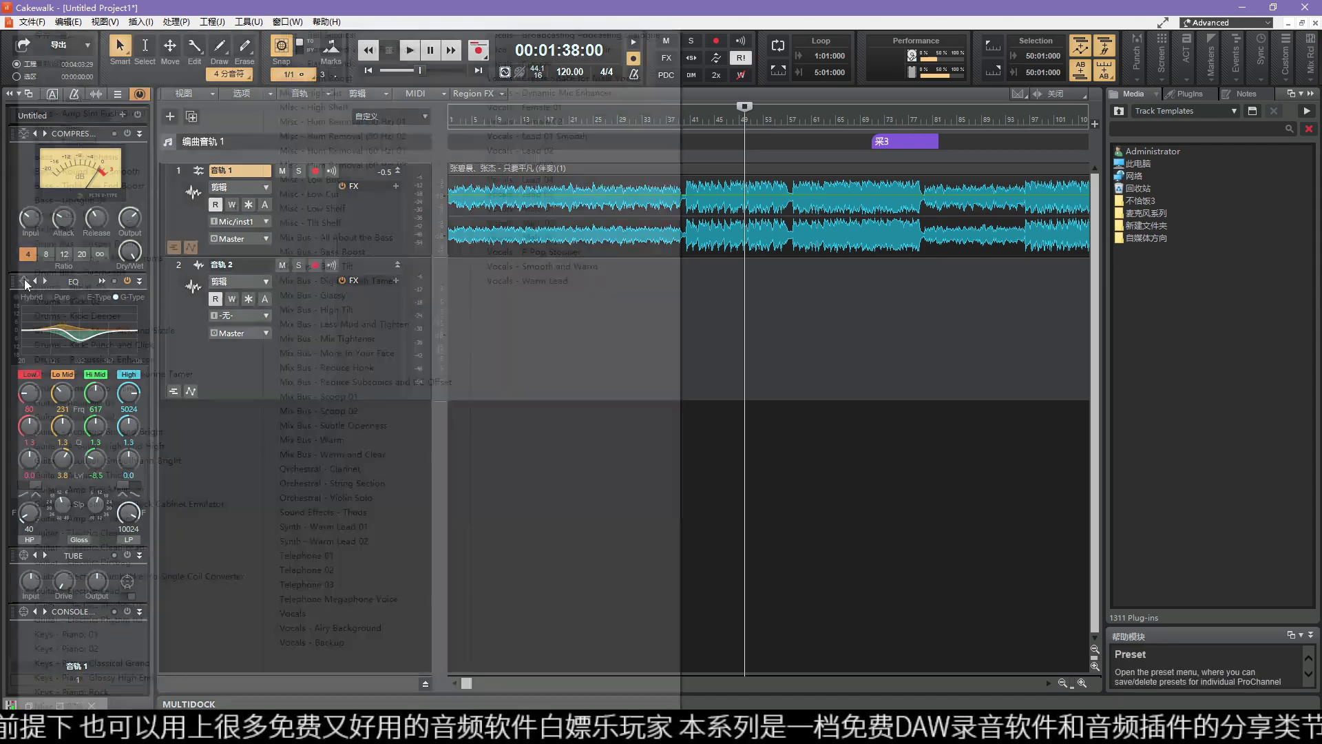
key(Escape)
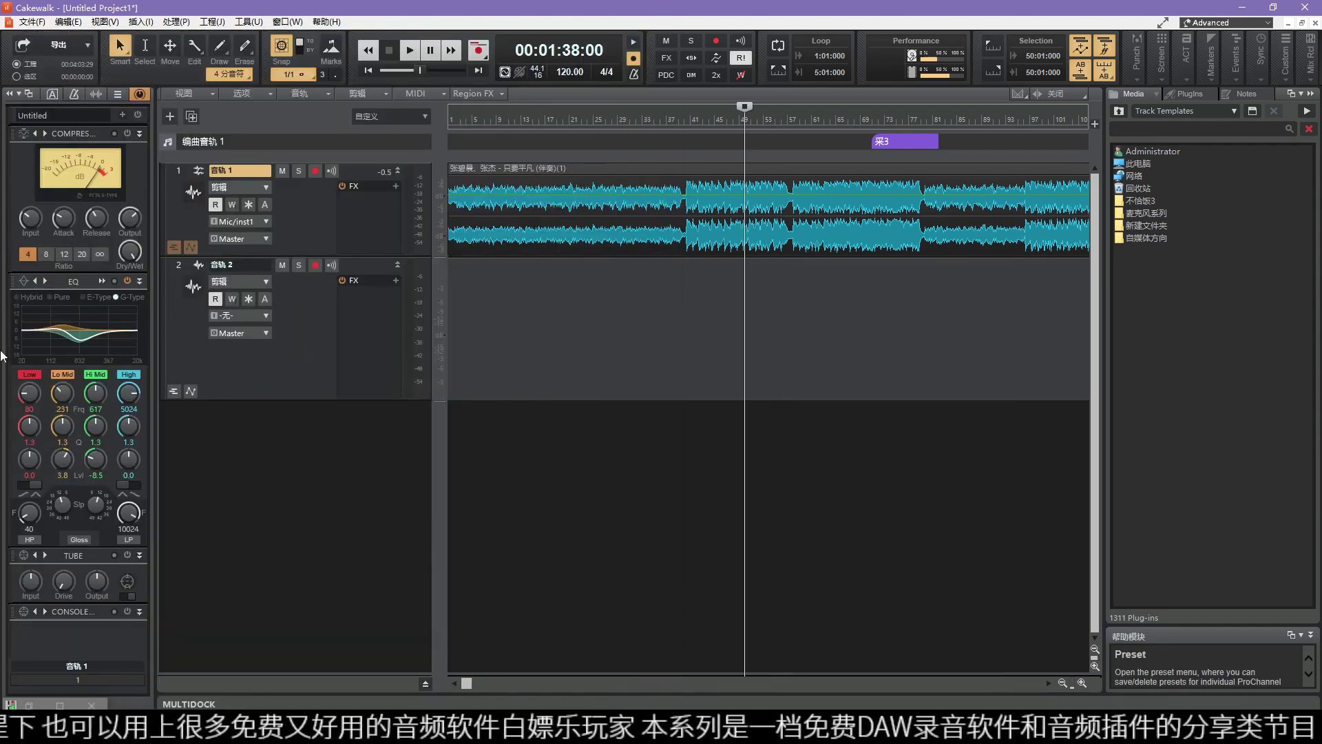
click(139, 613)
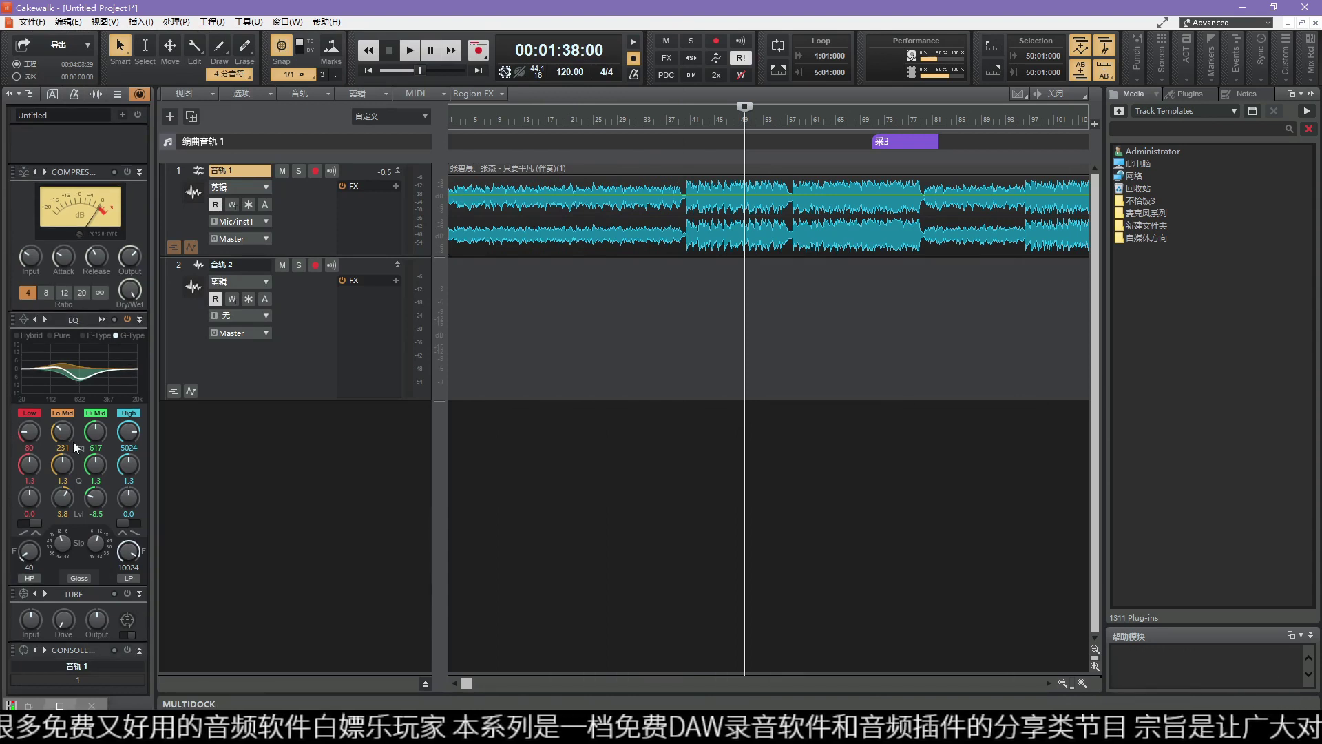
Step: Add Console Emulator Channel and Saturation Knob modules to 音轨 1's ProChannel, and place the Saturation Knob between the EQ and Tube modules
click(124, 114)
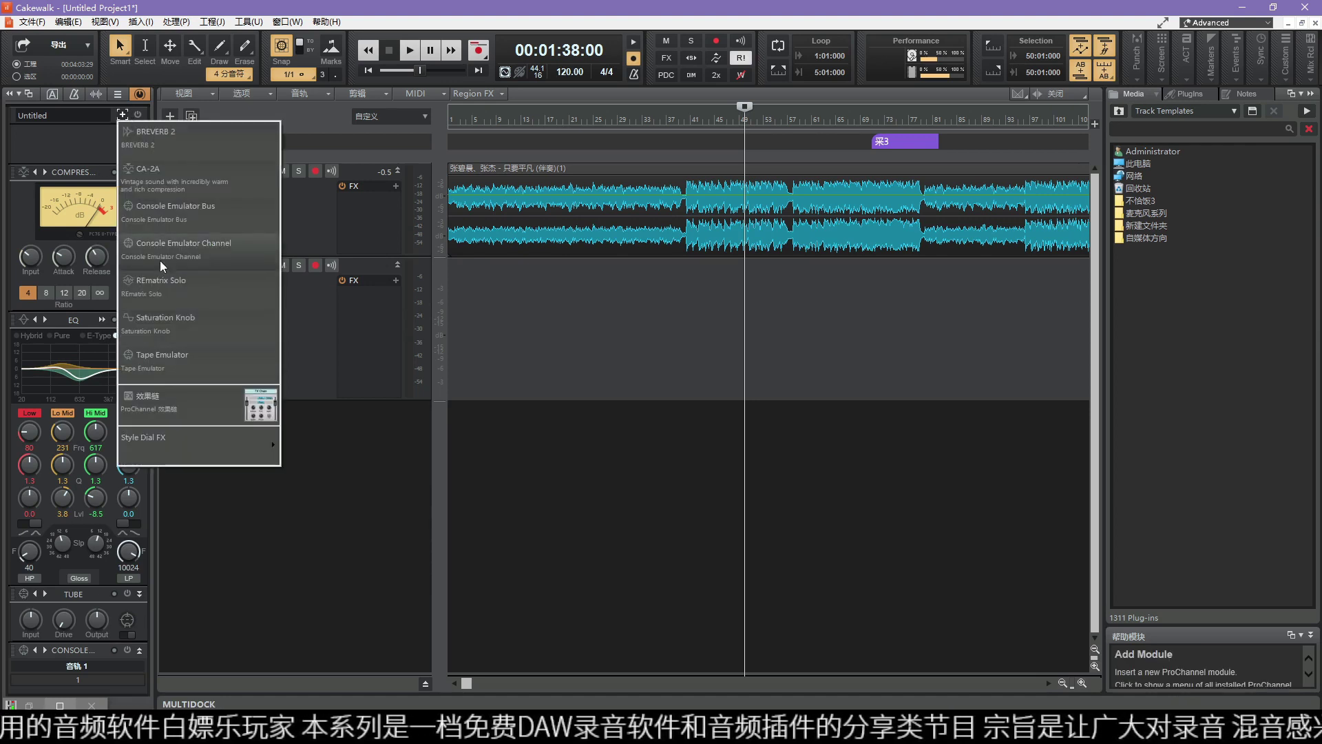
click(179, 246)
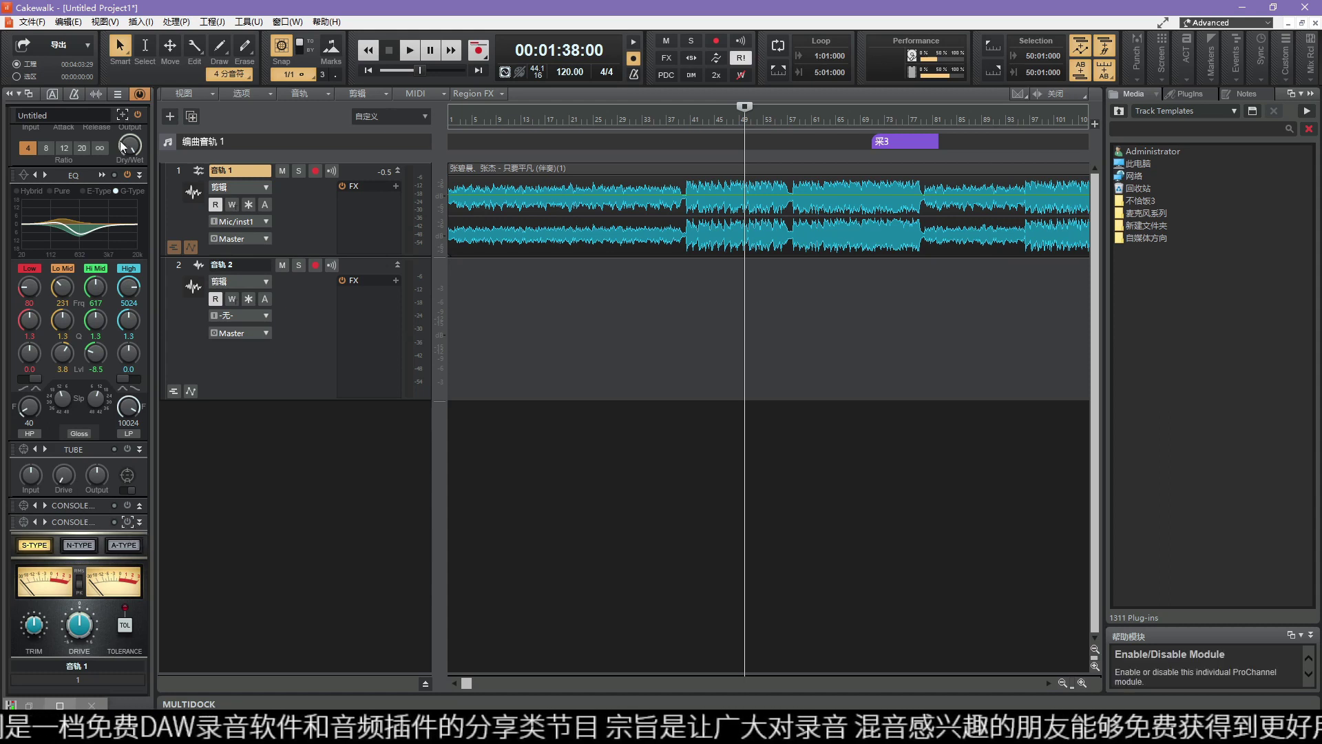
click(123, 115)
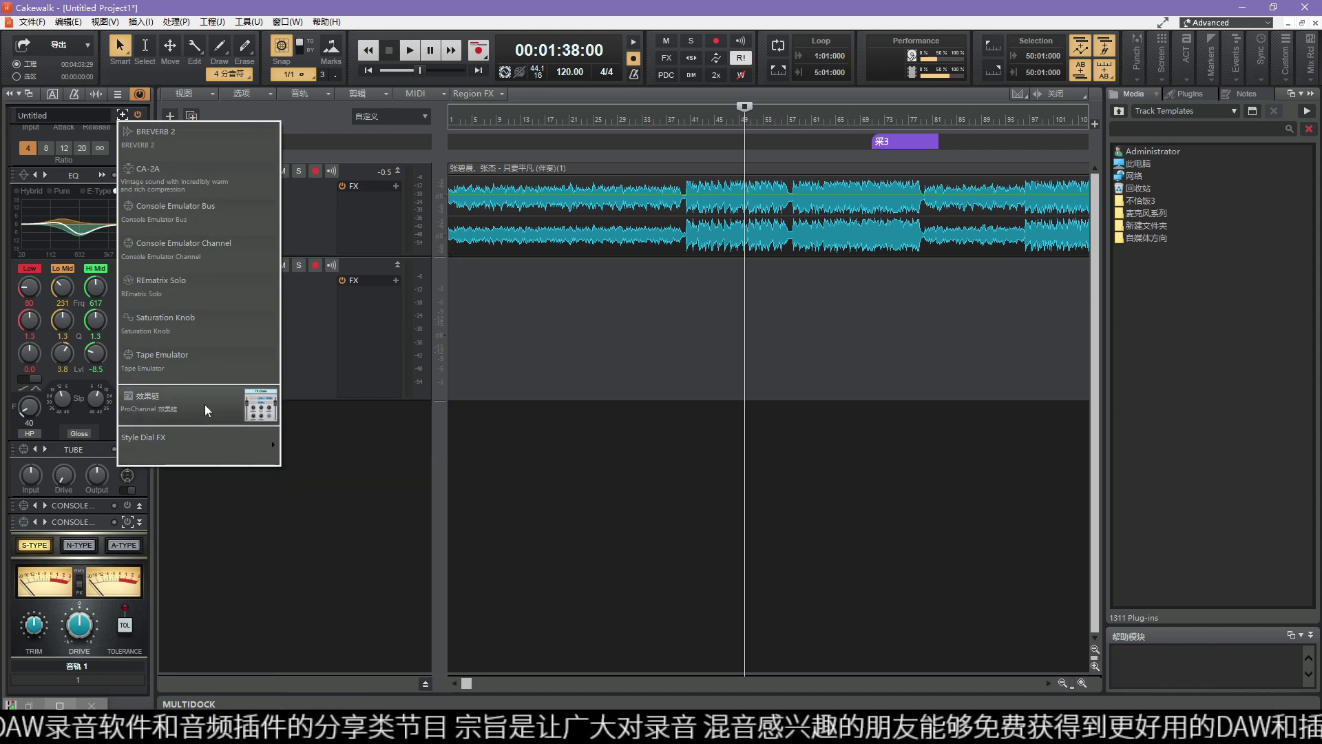
click(199, 317)
drag(71, 559, 82, 586)
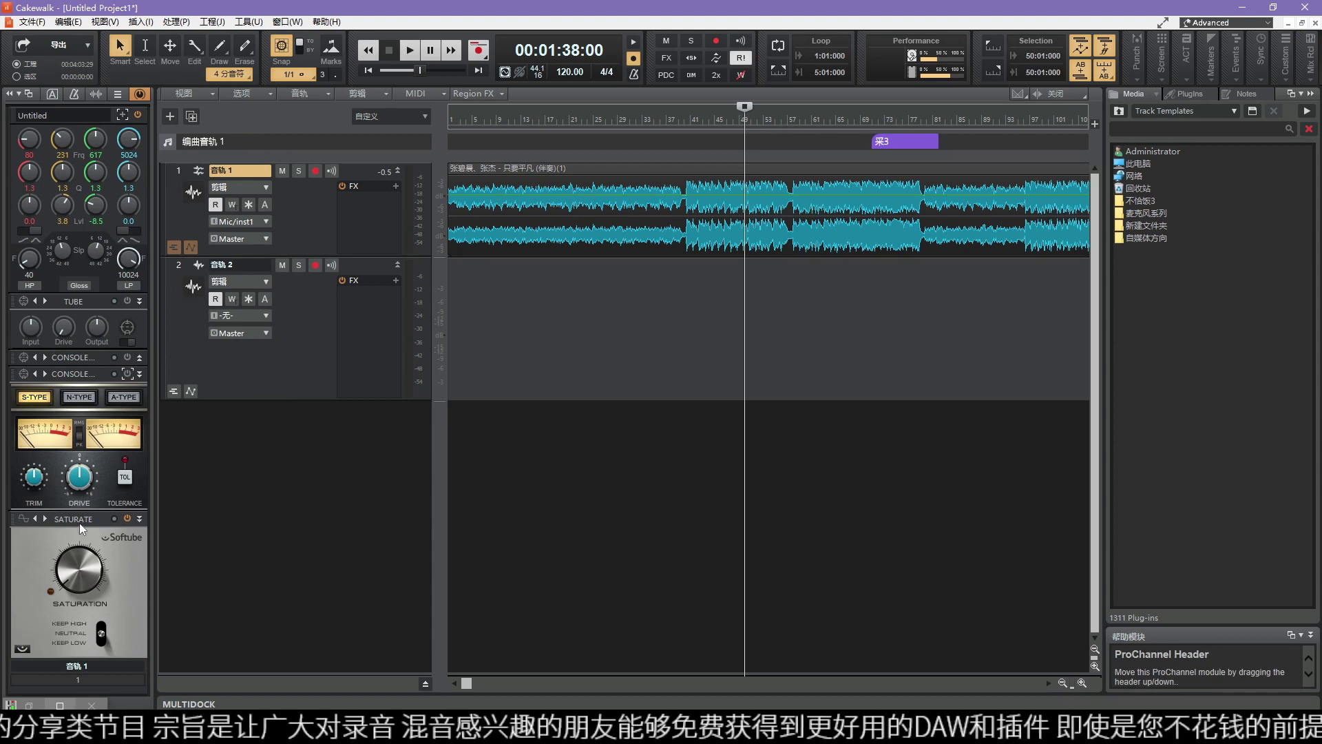
drag(74, 523, 58, 272)
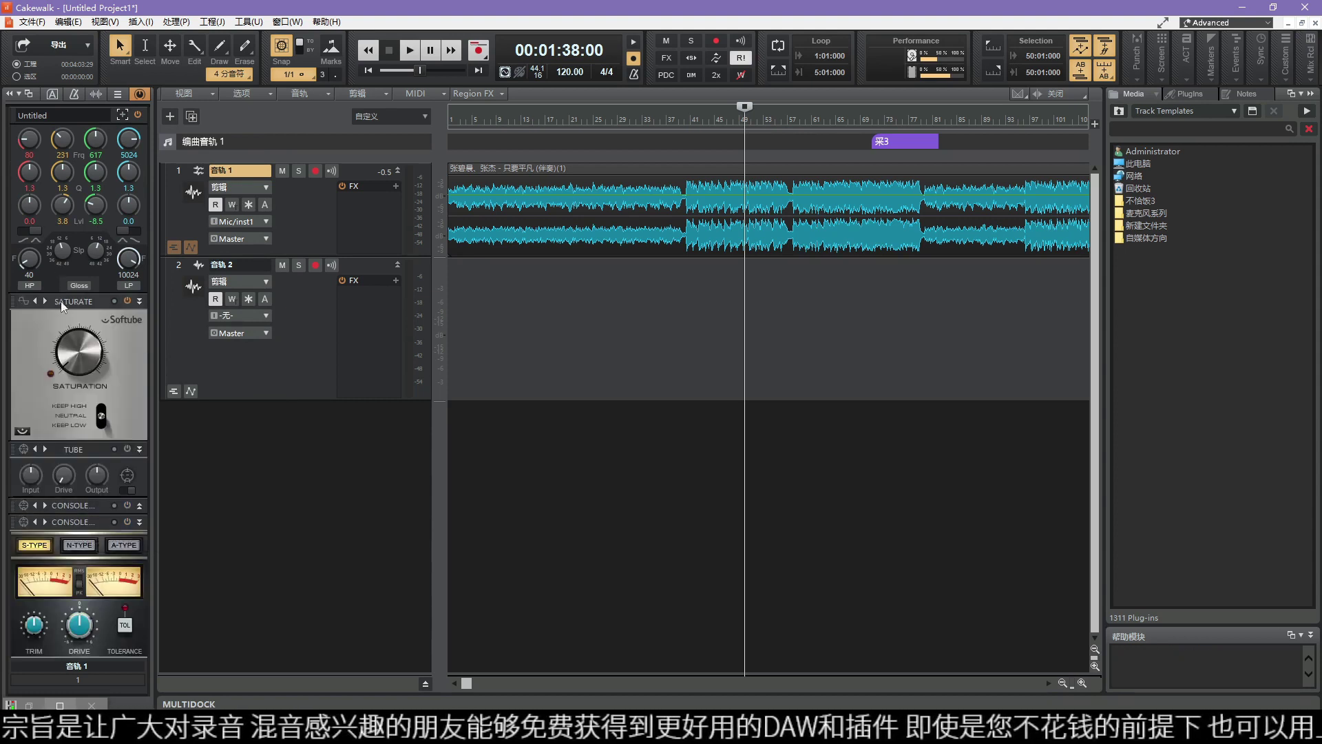
scroll(107, 307, up, 3)
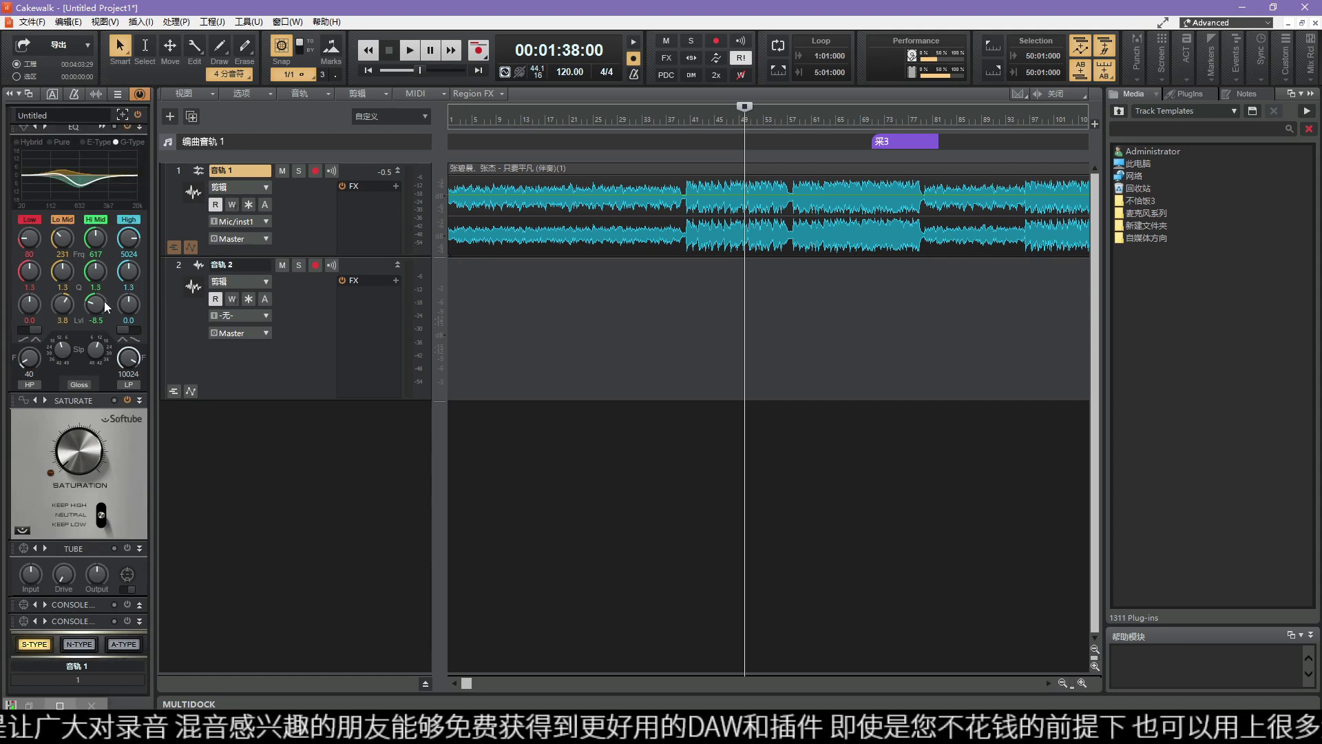
Step: Add a BREVERB 2 module to 音轨 1's ProChannel and load its Cinematic Hits preset
click(123, 115)
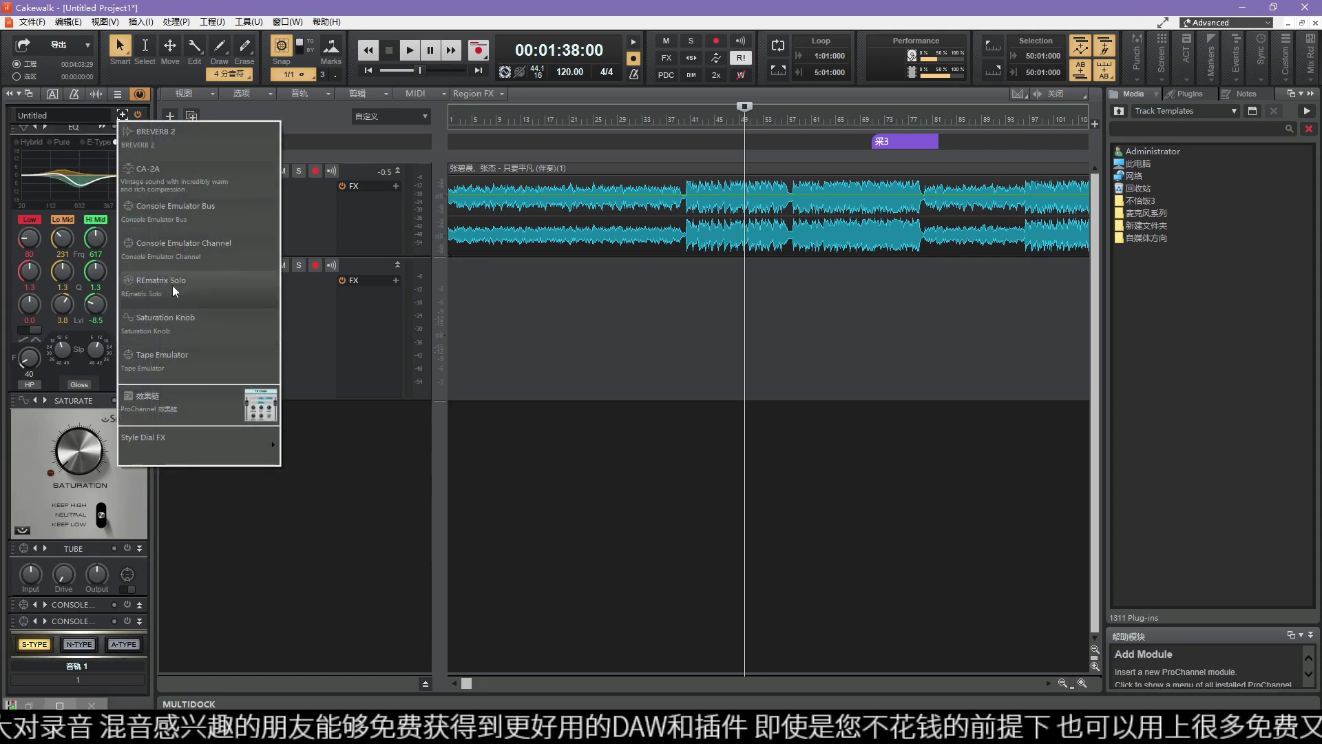
click(213, 151)
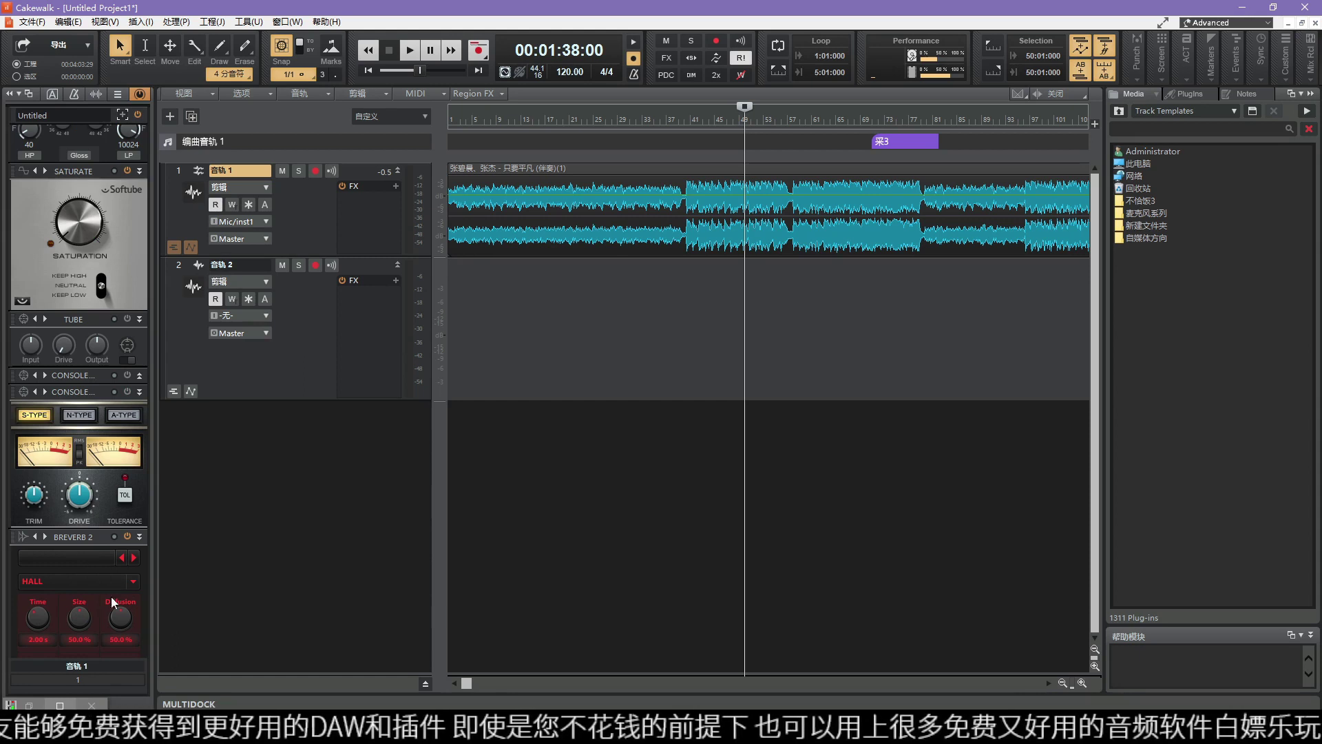
click(105, 562)
click(77, 602)
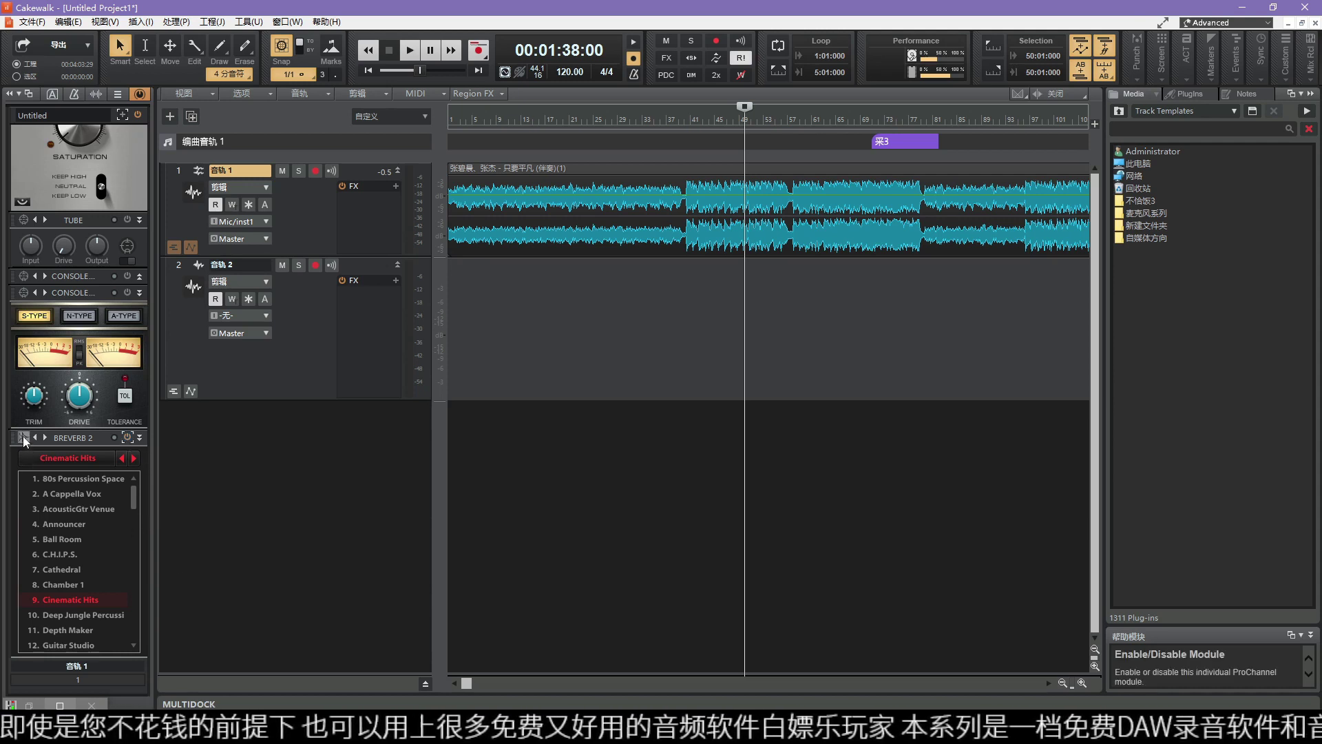
Step: Switch the BREVERB 2 module to the Lonely GtrPlayer preset
click(55, 458)
click(401, 509)
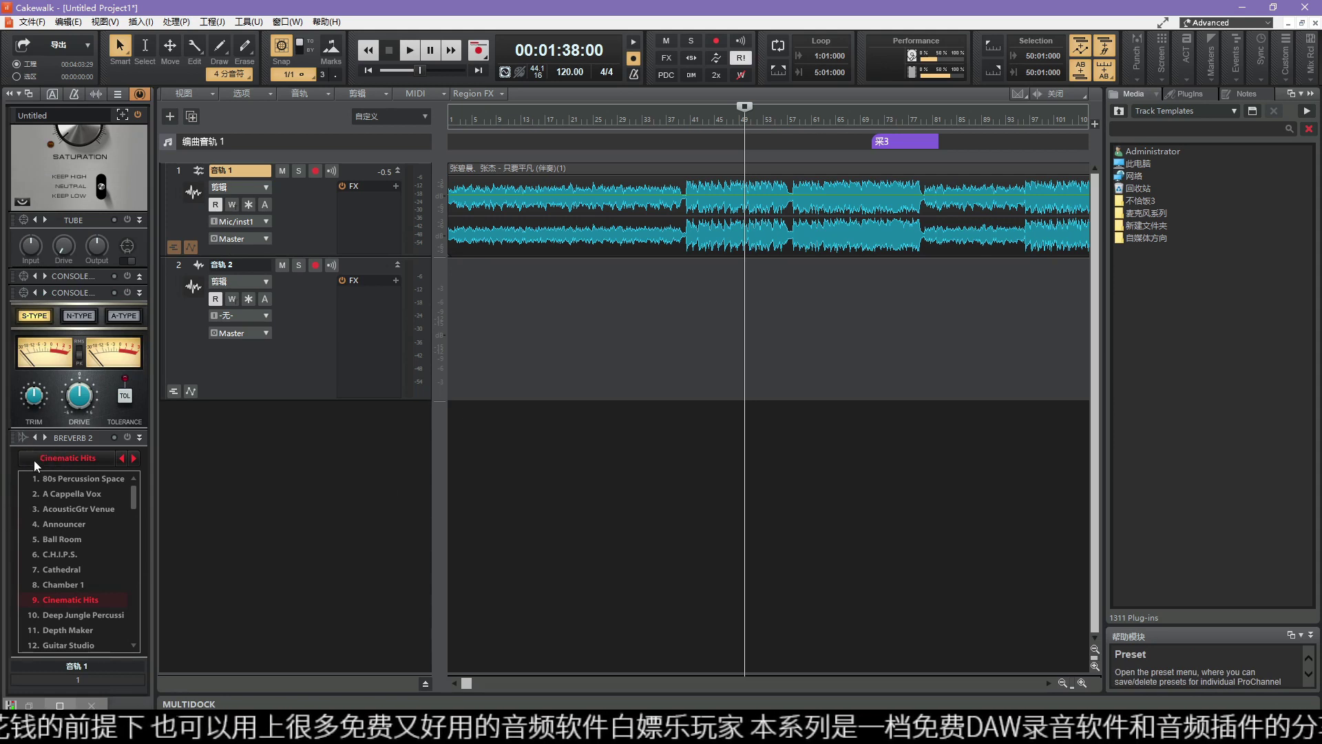
click(39, 457)
click(73, 615)
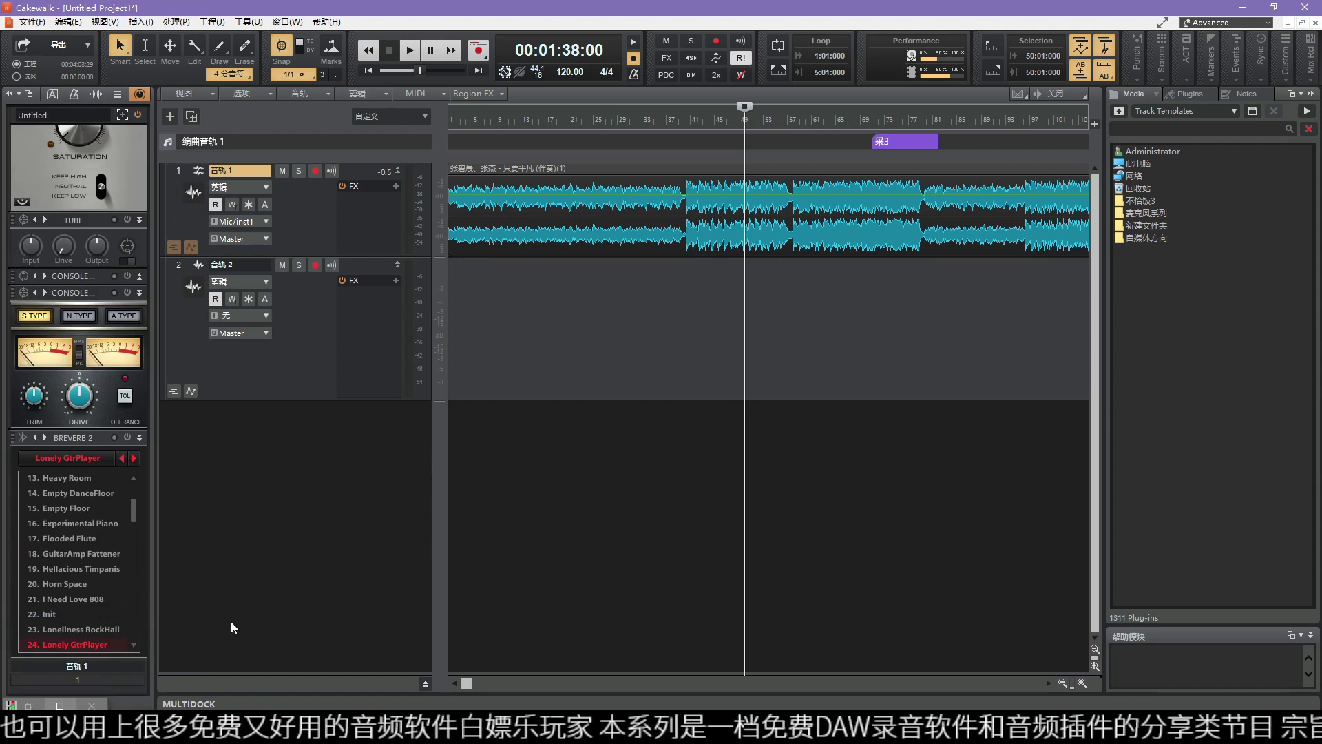
scroll(43, 531, up, 3)
scroll(96, 365, up, 3)
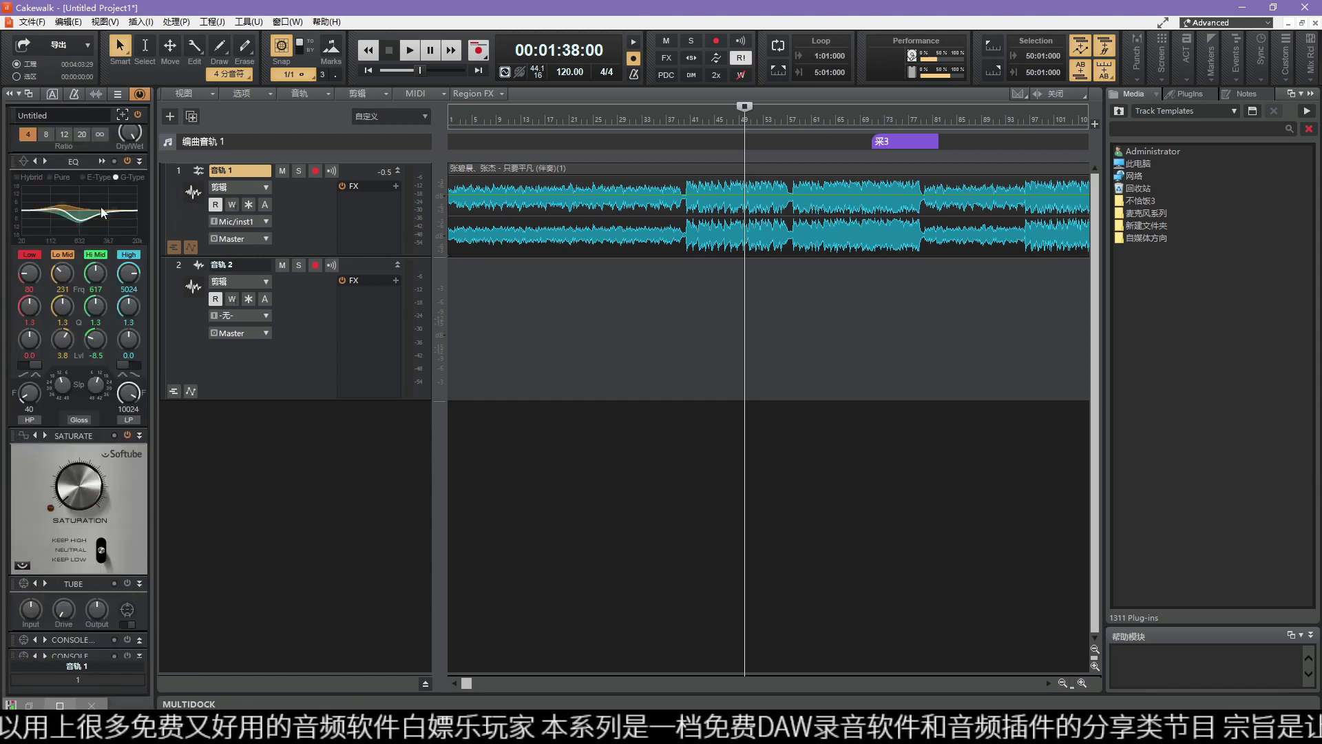
Step: Show 音轨 1's properties in the Inspector, and view the plug-in browser and the project notes
click(118, 94)
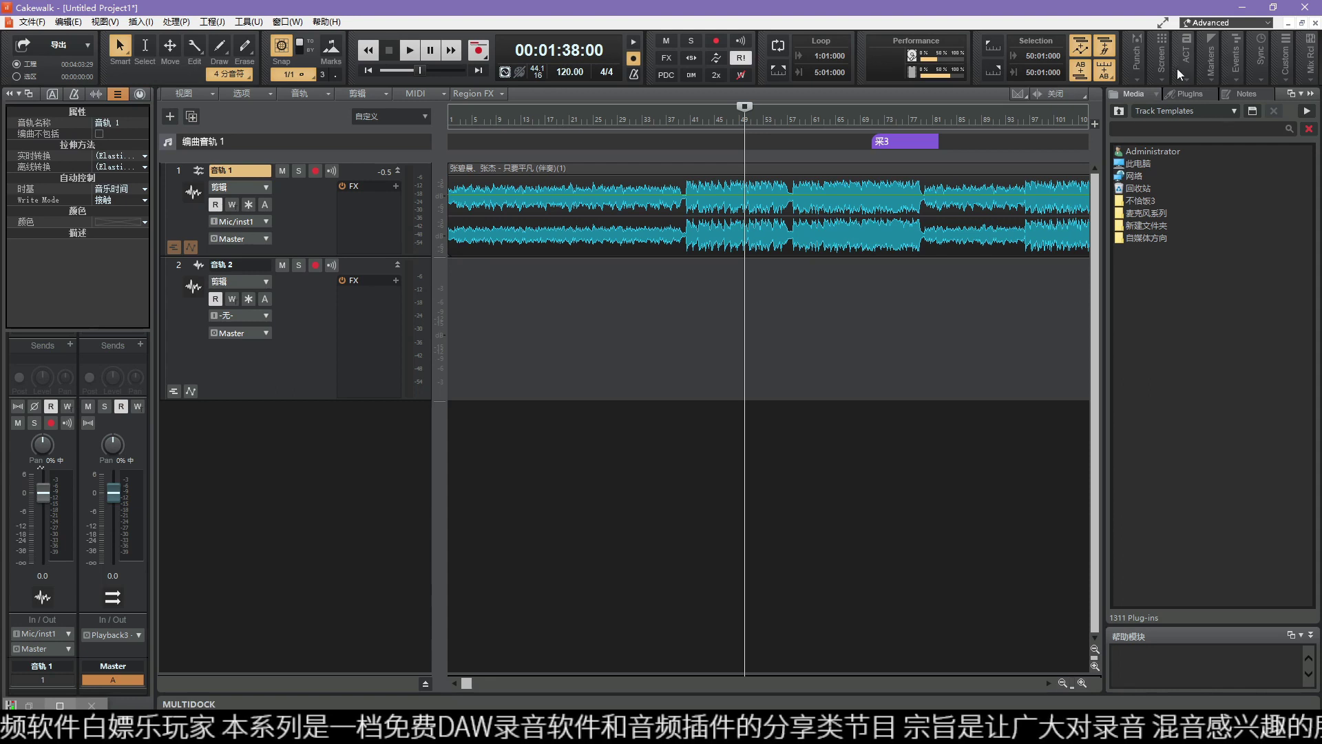
click(1183, 95)
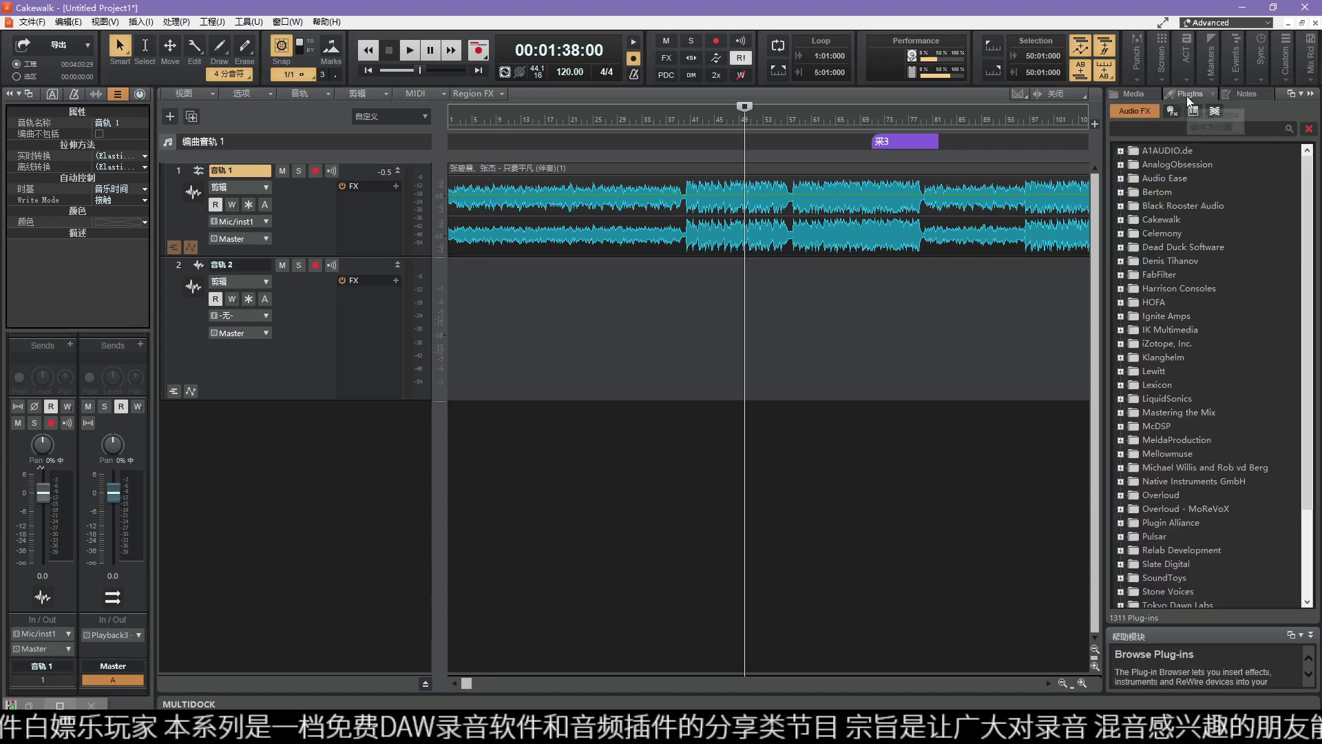
click(1245, 95)
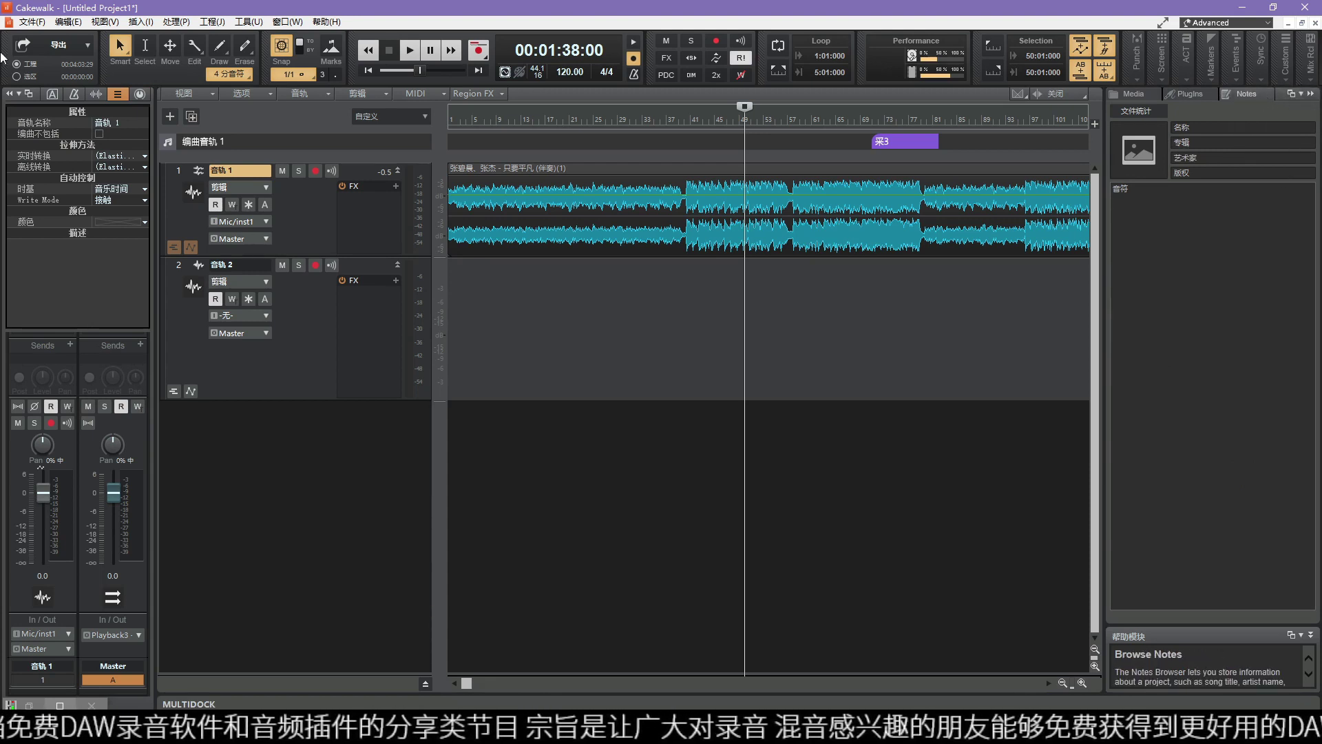
Step: Open the preferences and review the audio device, driver, and playback and recording settings
click(32, 21)
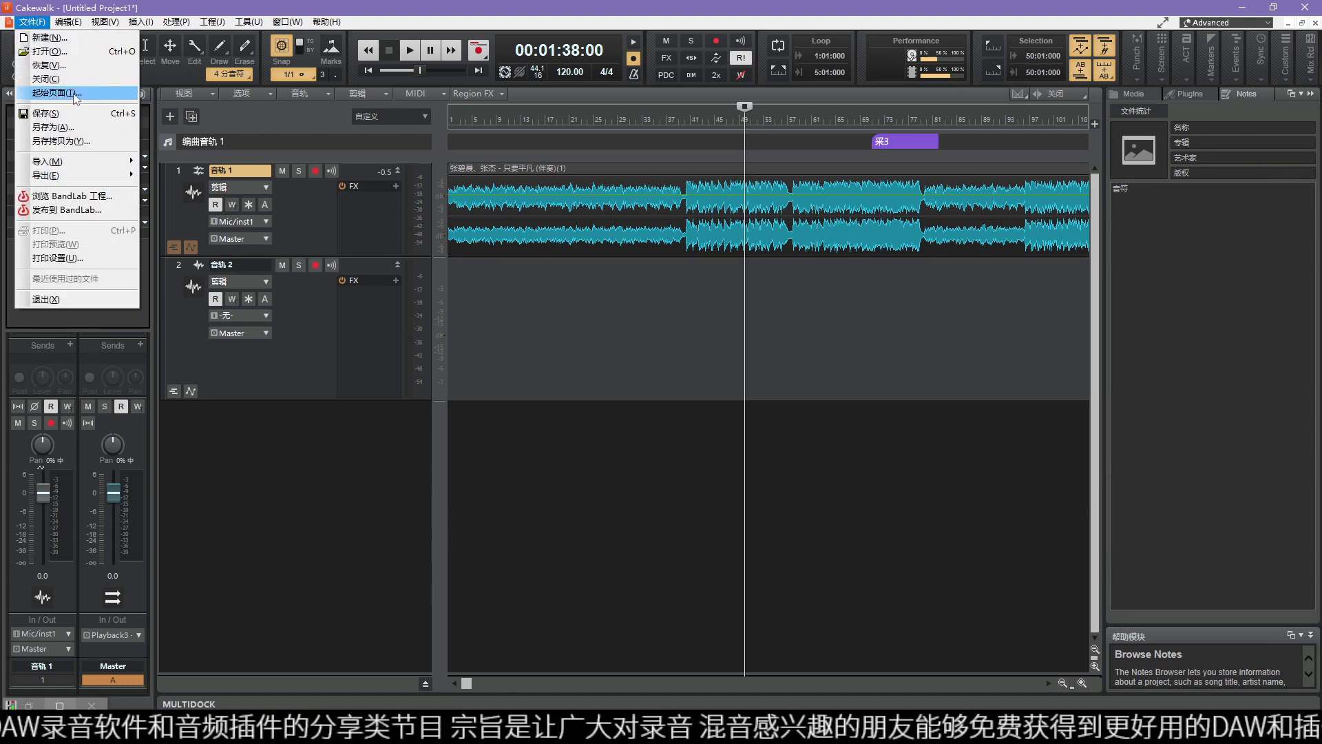
click(123, 246)
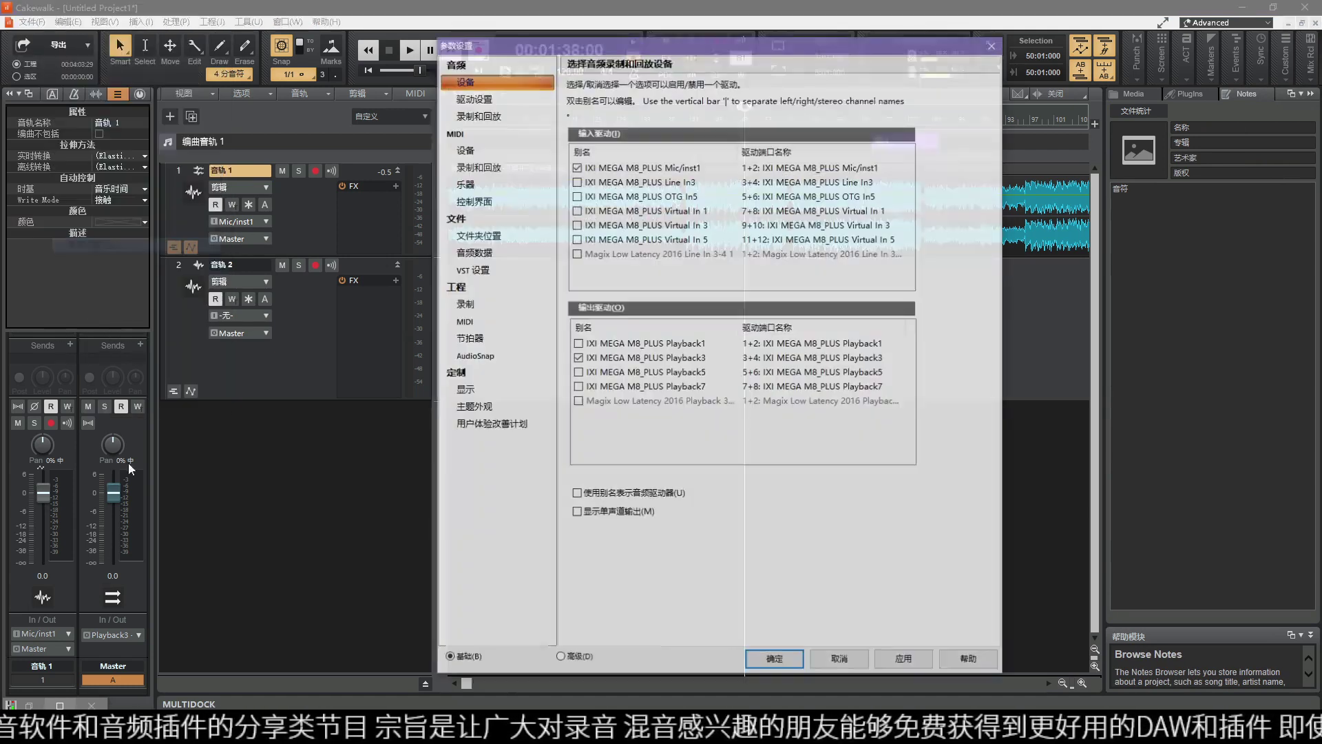
click(494, 100)
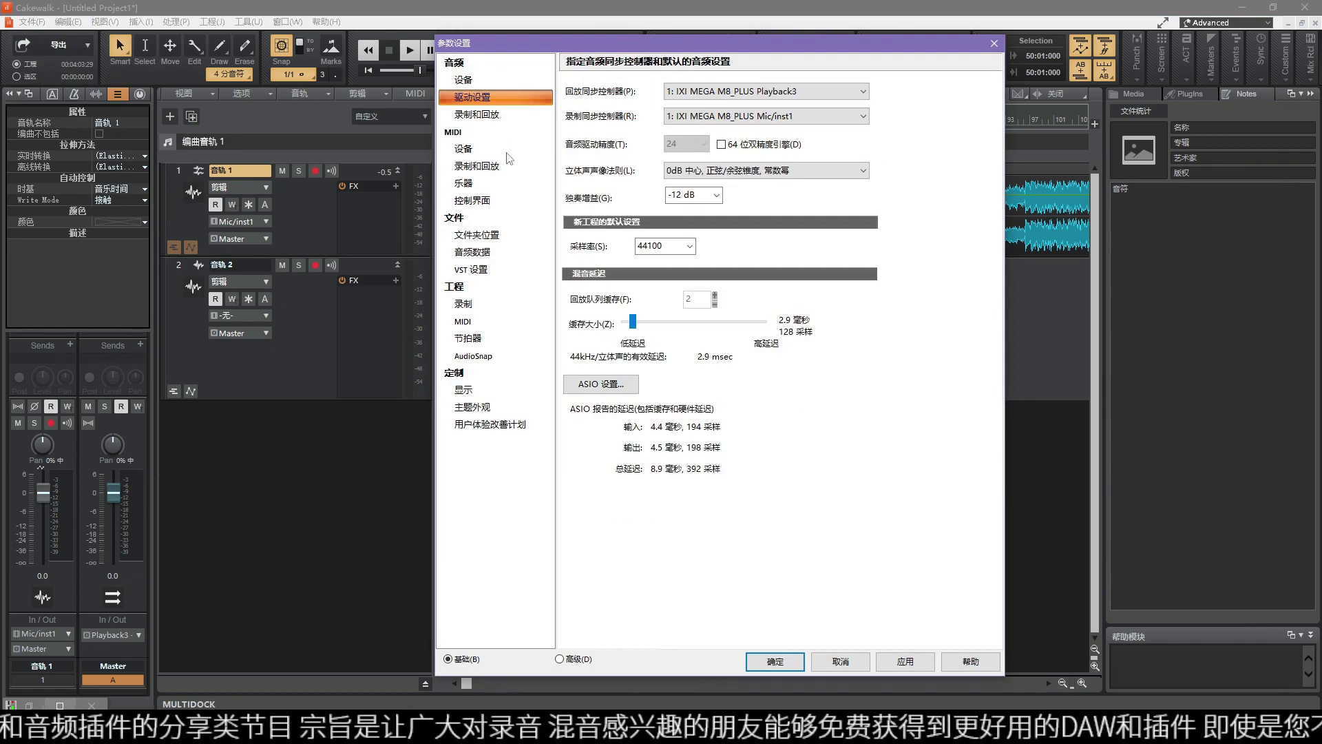
click(518, 114)
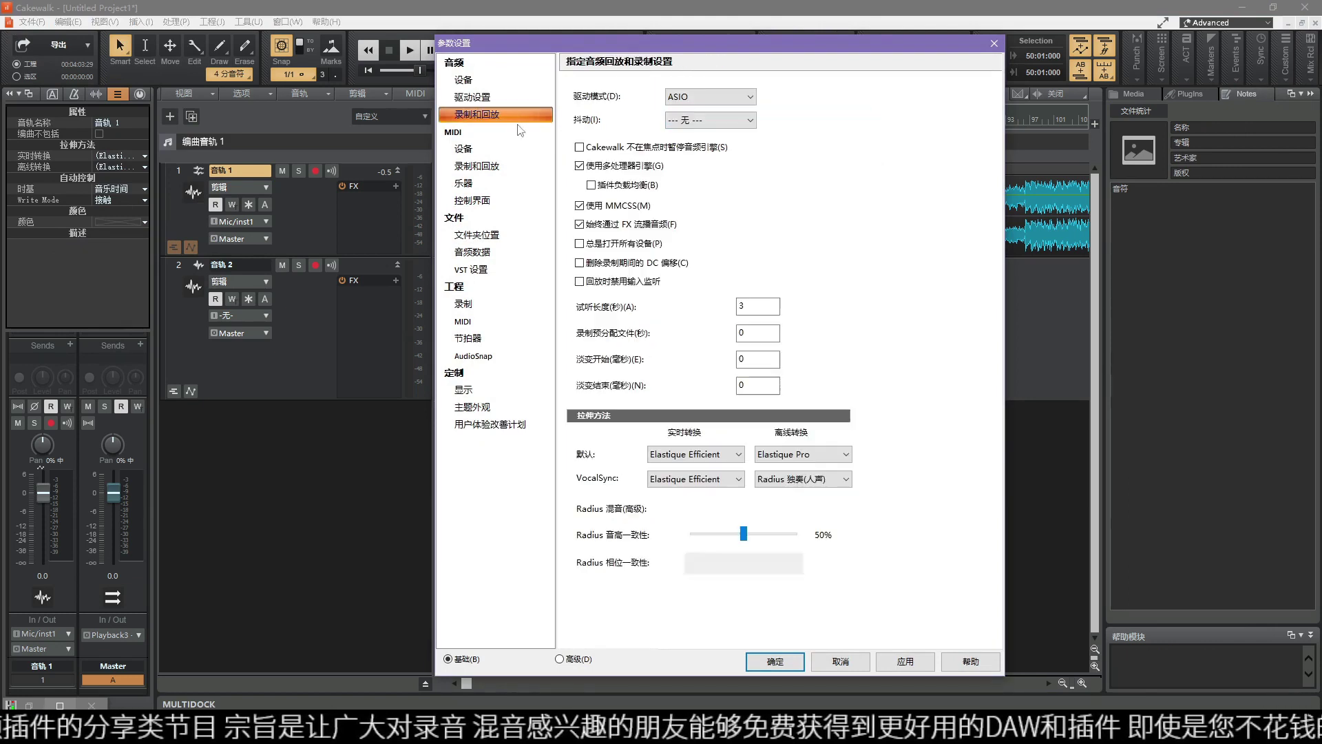
Step: Review the MIDI preferences for devices, playback and recording, instruments and control surfaces
click(463, 149)
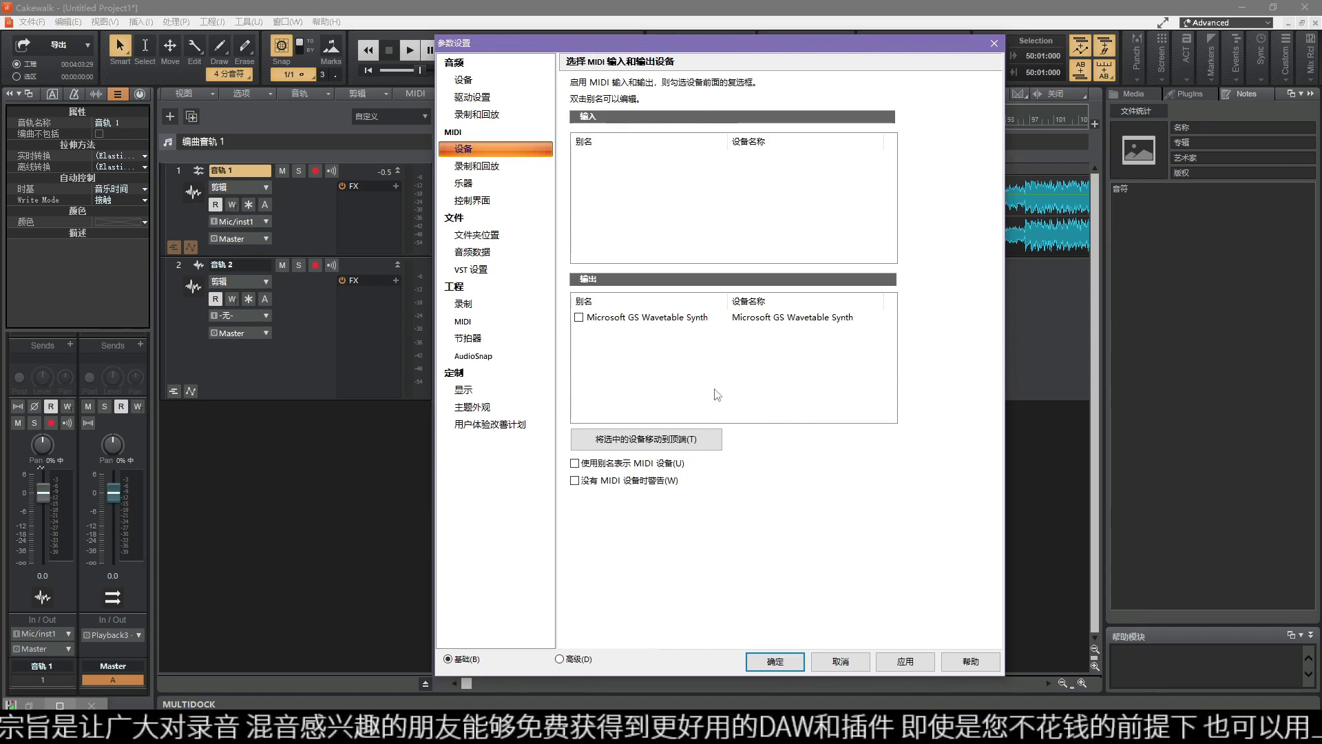
click(509, 168)
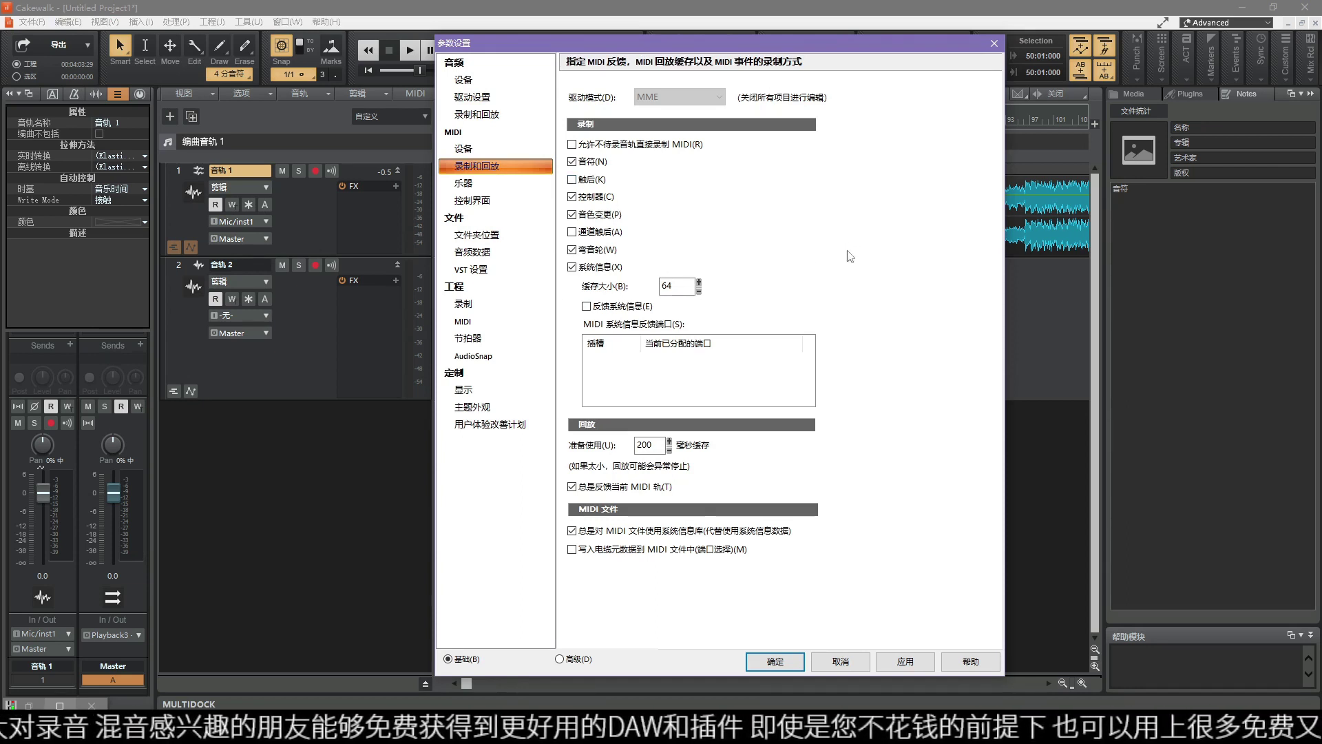
click(495, 184)
click(503, 203)
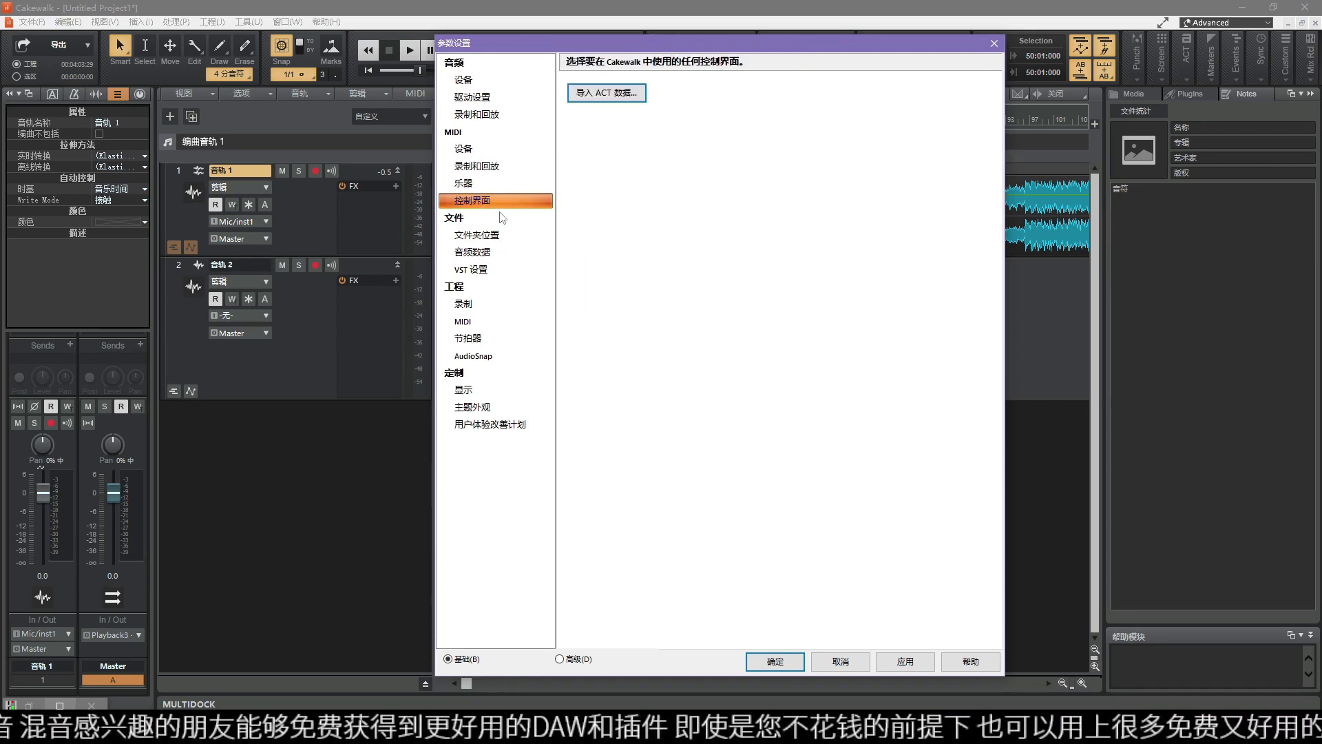
Step: Review the preferences for default folder locations, audio data and project recording
click(494, 235)
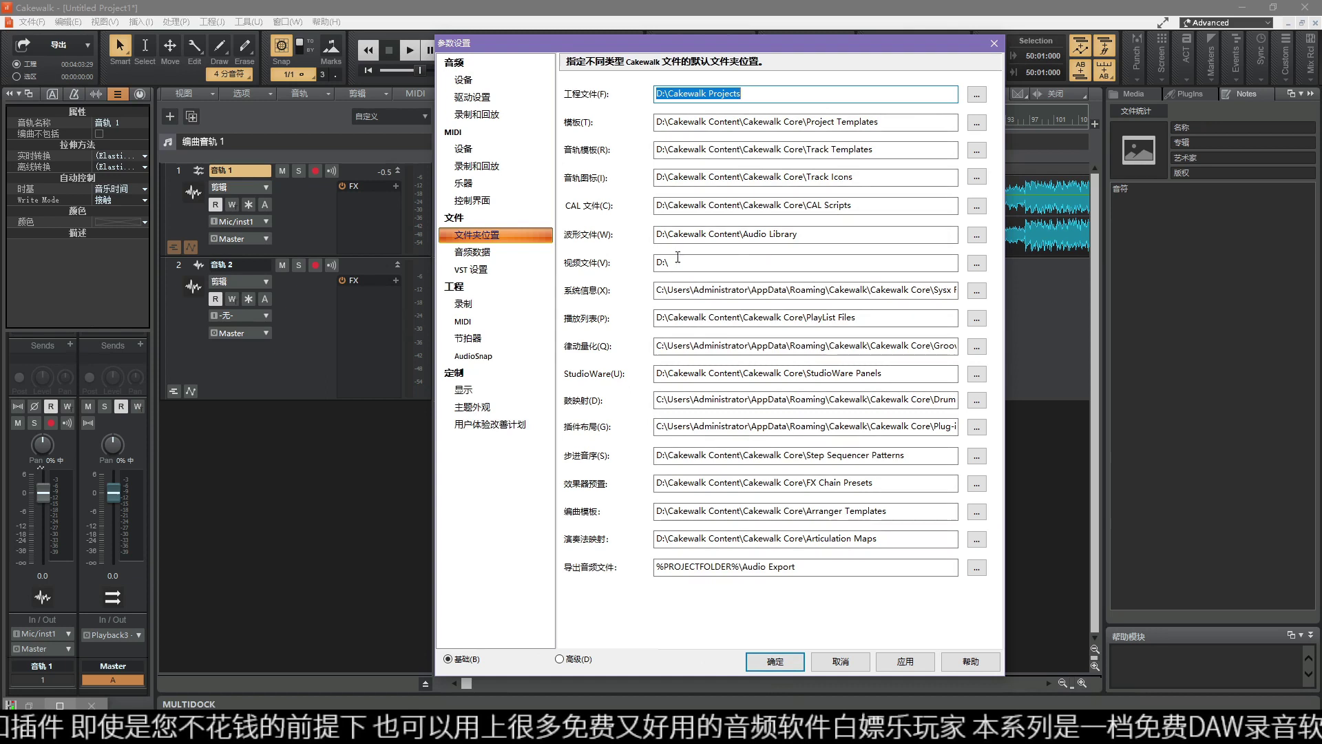
click(487, 252)
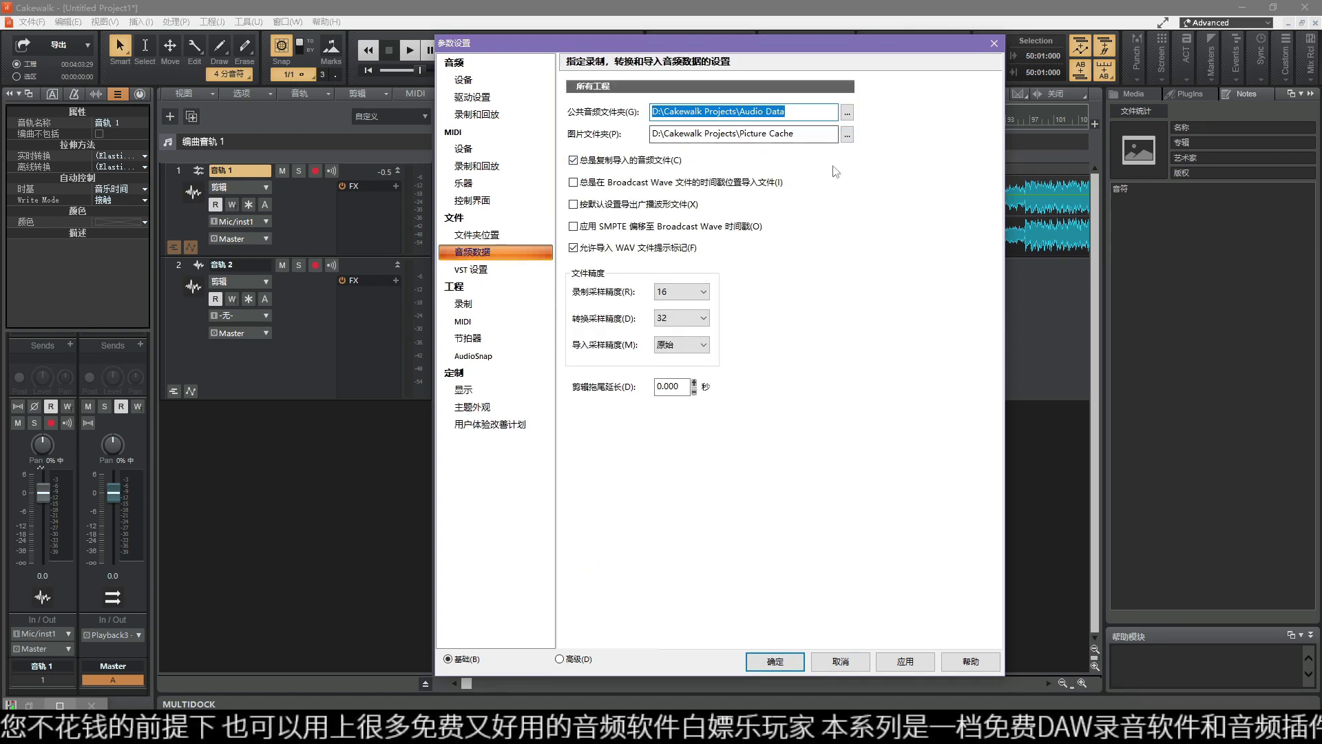
click(482, 304)
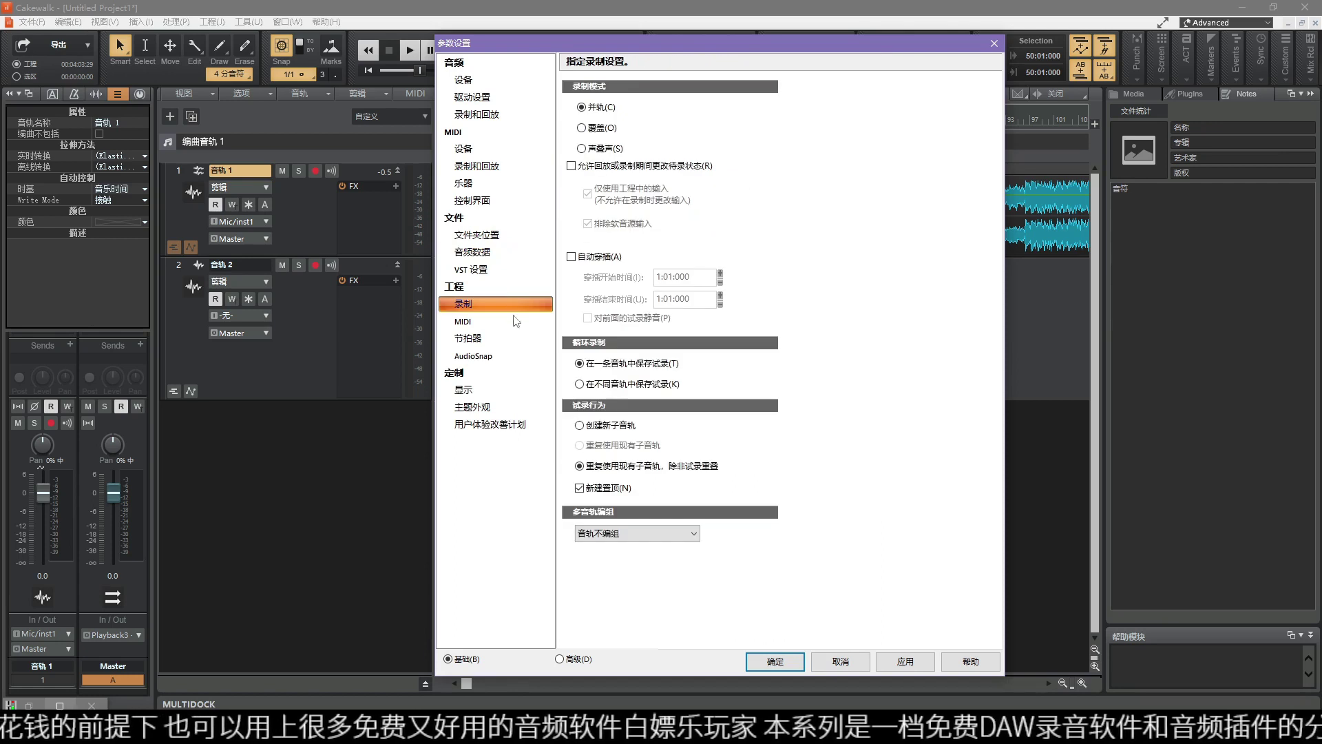
Step: Examine the VST scan paths c:\program files\common files\vst3 and d:\program files\vstplugins, and the metronome and display preferences
click(511, 273)
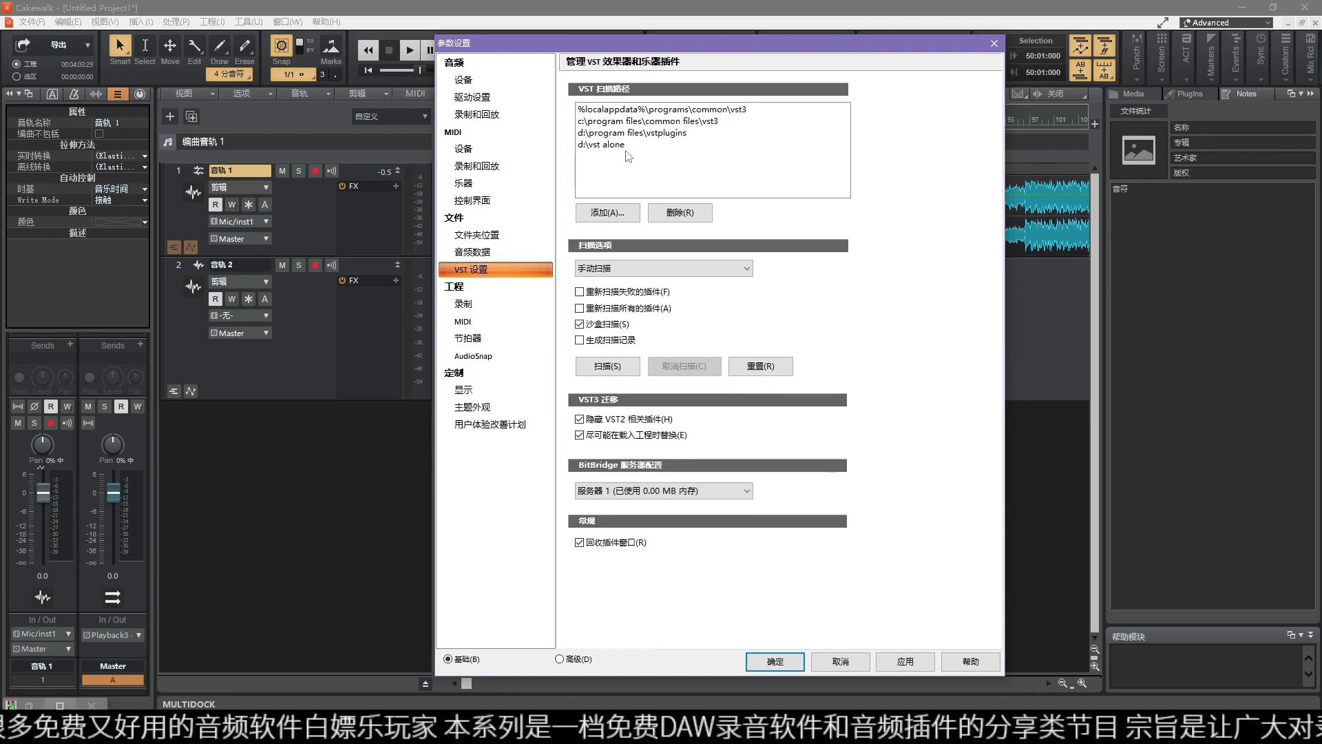
click(666, 122)
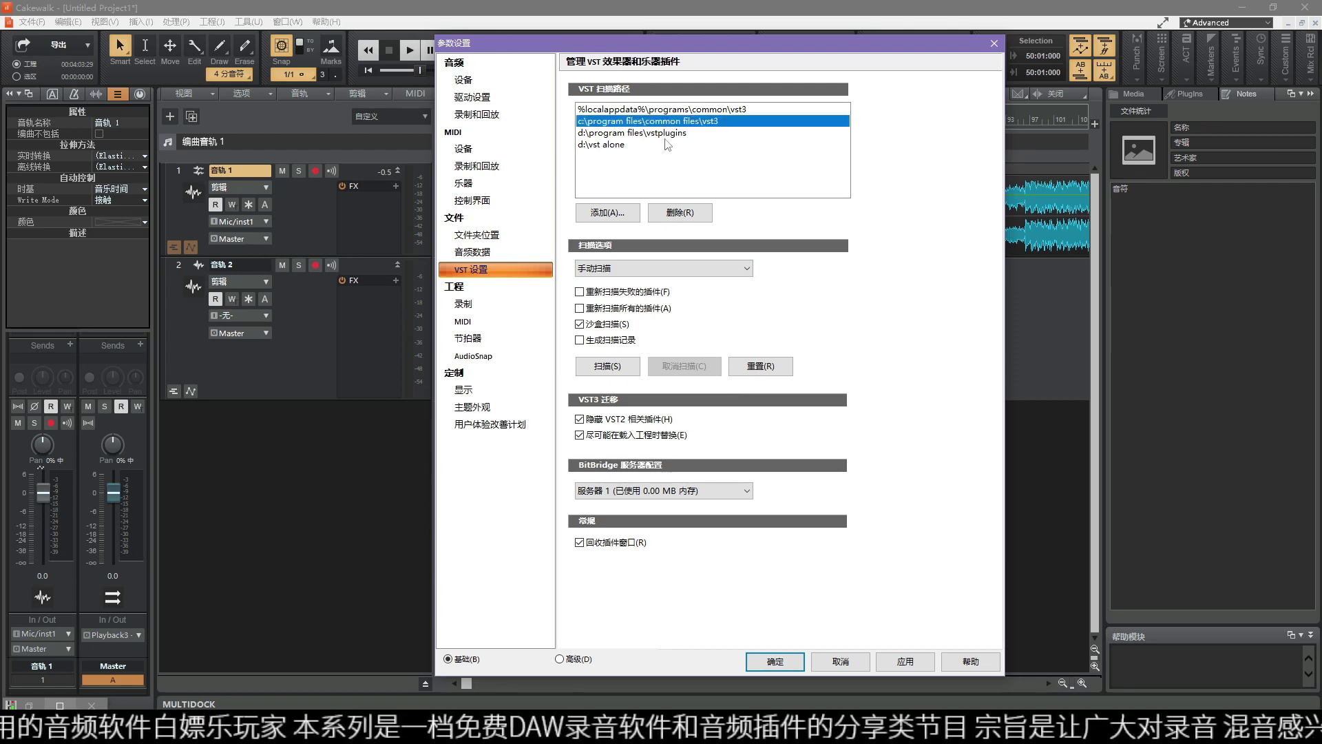
click(626, 135)
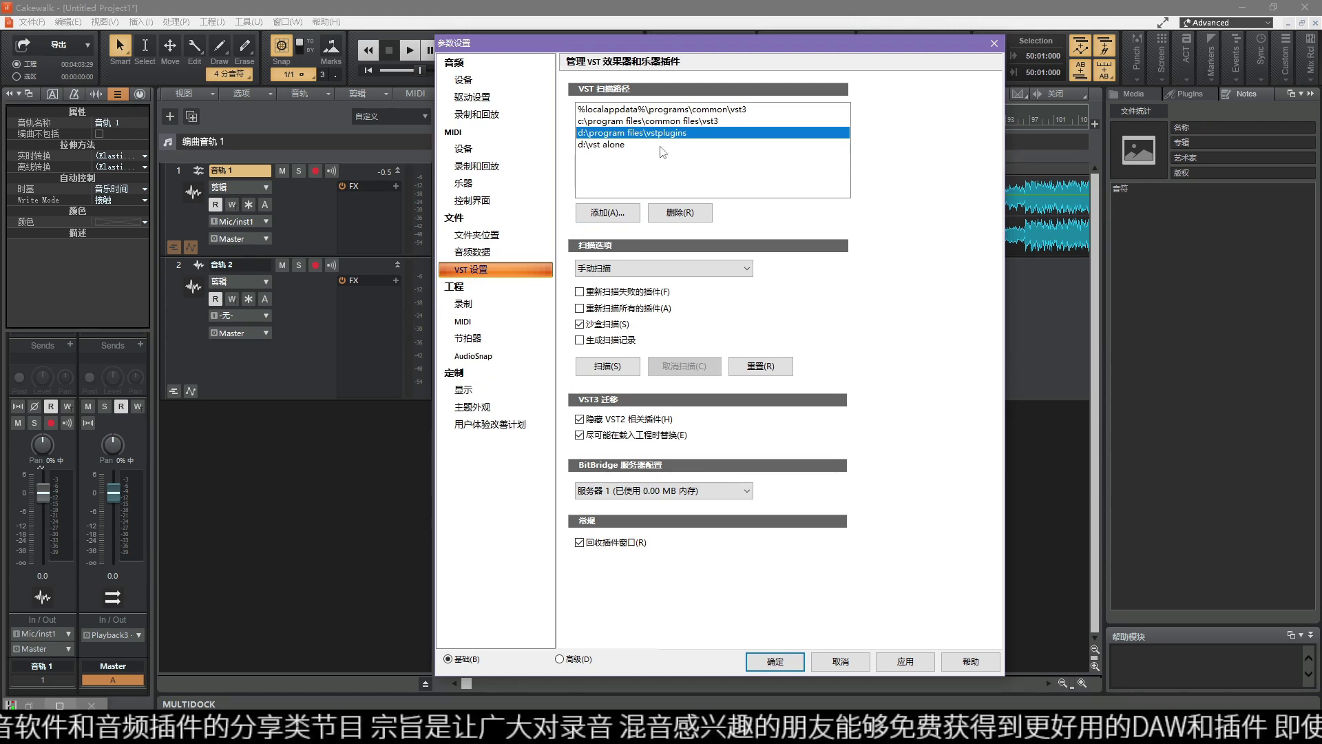
click(484, 339)
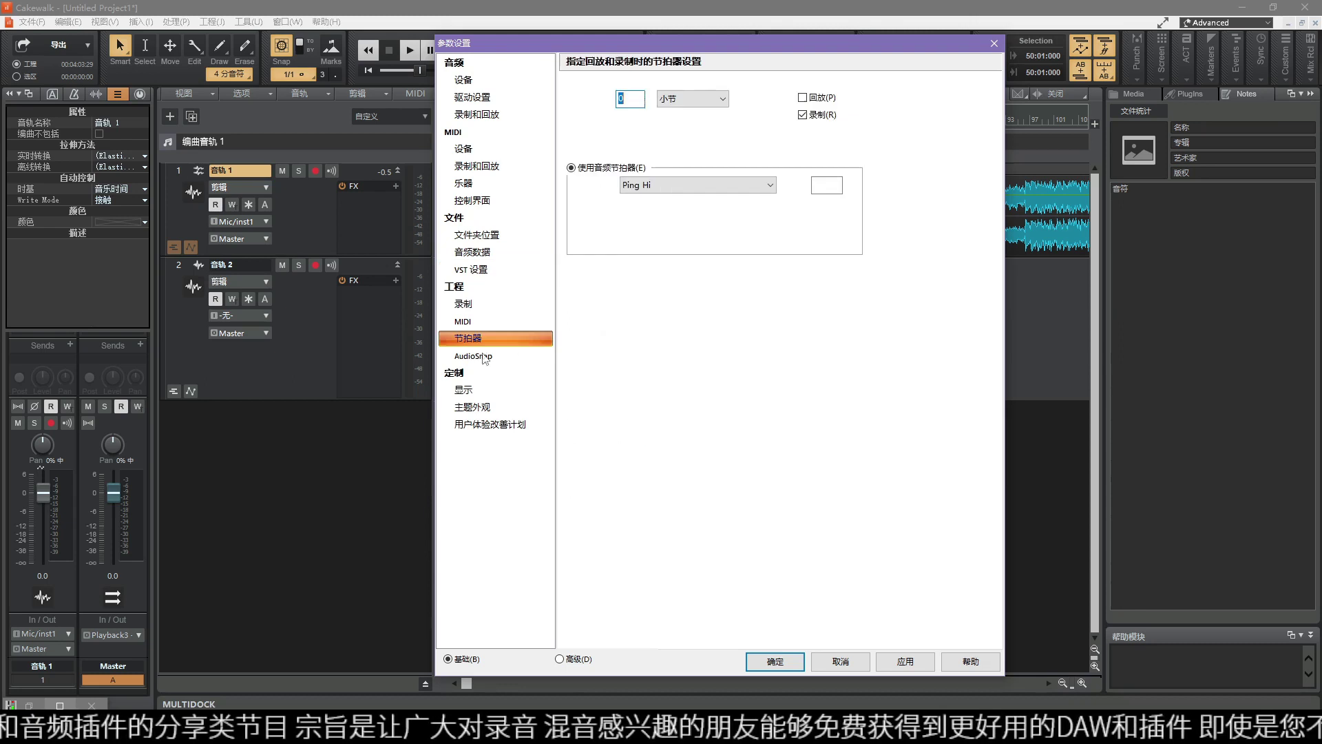
click(485, 393)
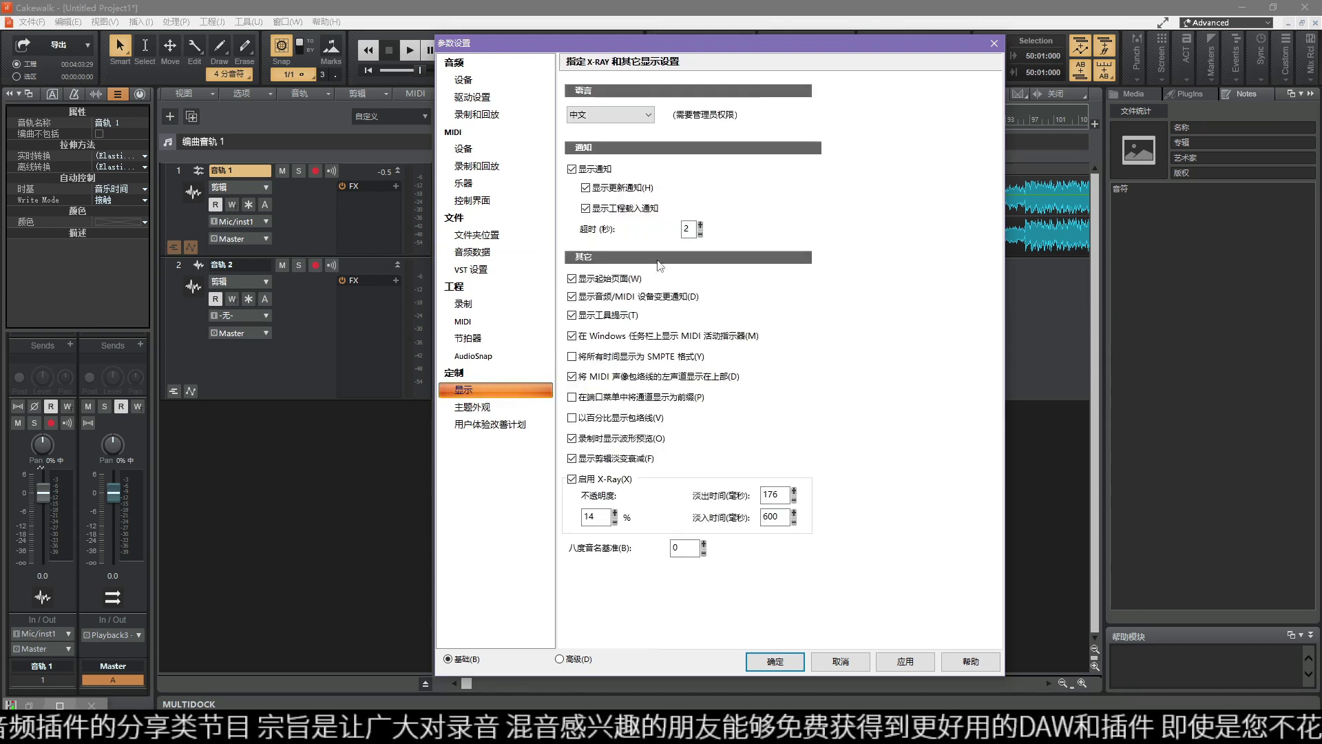
Step: Preview the Mercury theme in the preferences and reselect the Tungsten theme
click(460, 408)
click(688, 92)
click(682, 118)
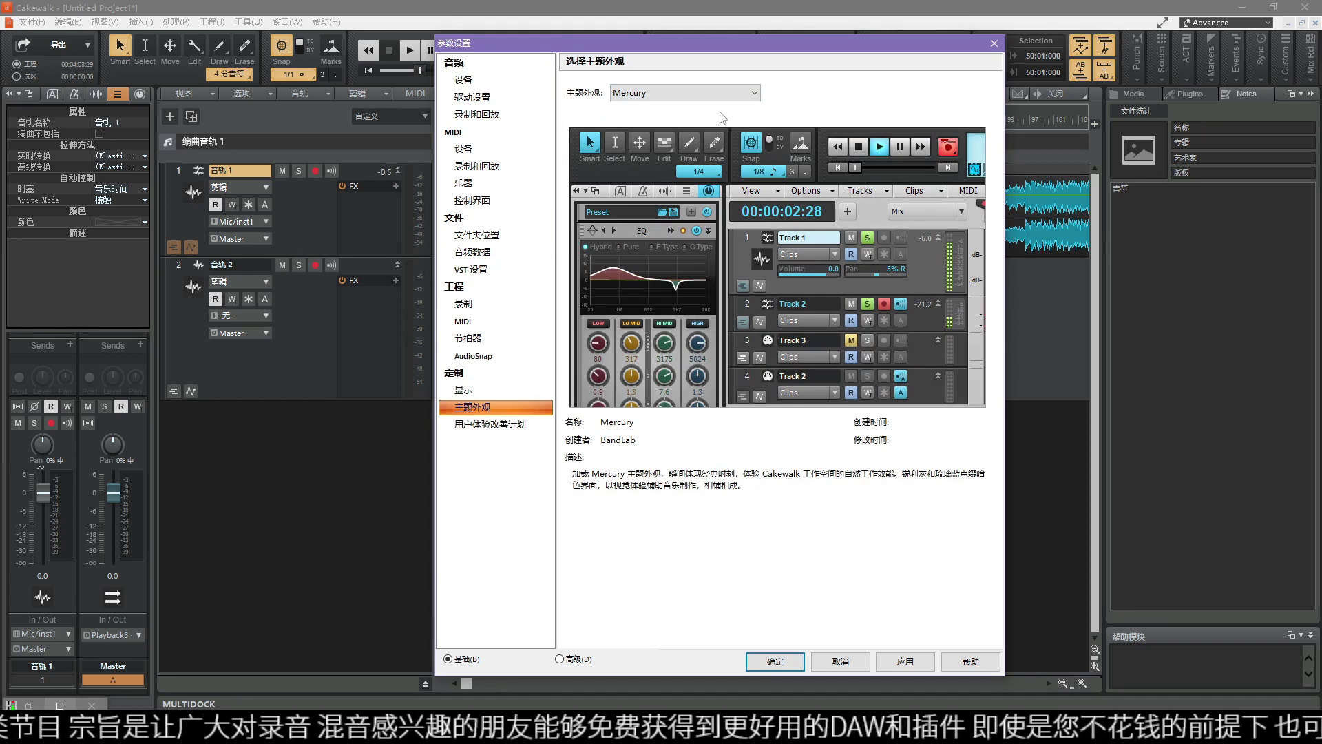
click(697, 89)
click(680, 119)
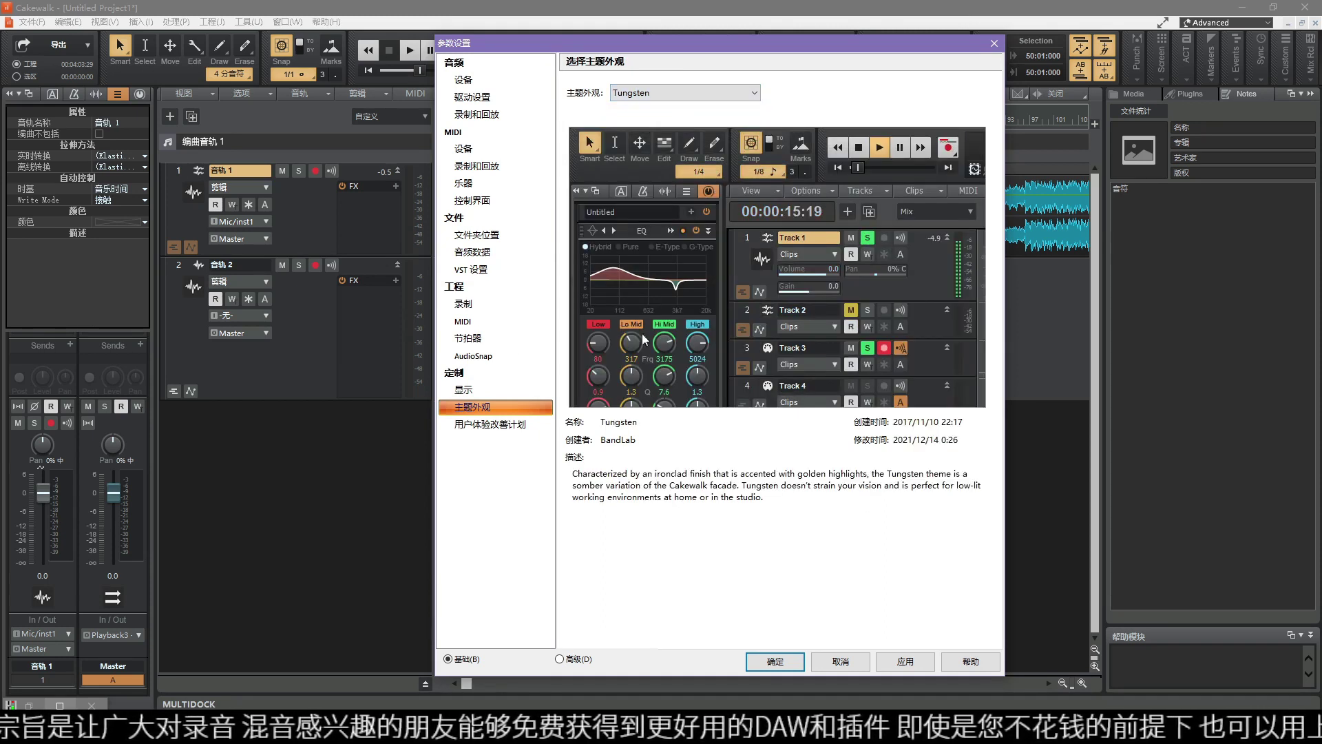